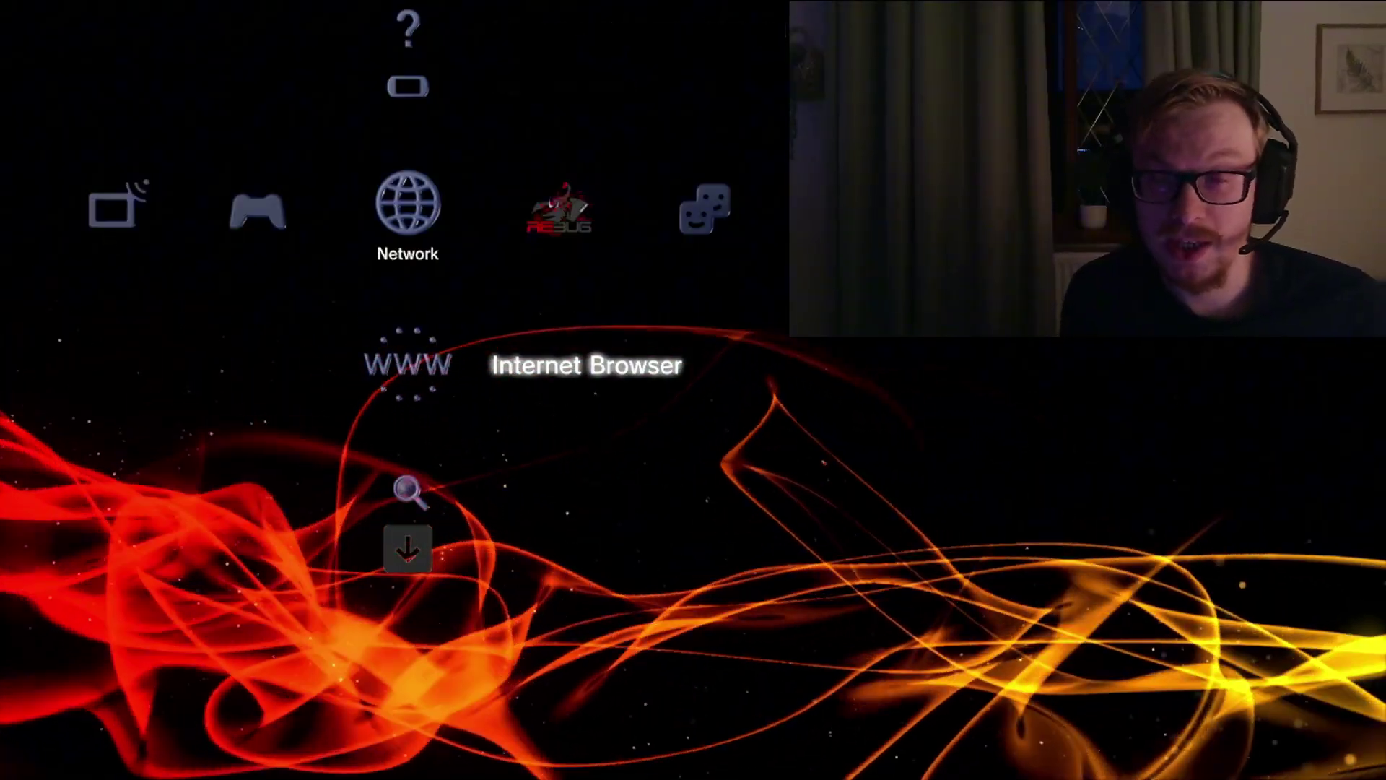
Step: Move left past Music and Photo to the Settings category
{"action": "key", "text": "Left"}
{"action": "key", "text": "Left"}
{"action": "key", "text": "Left"}
{"action": "key", "text": "Left"}
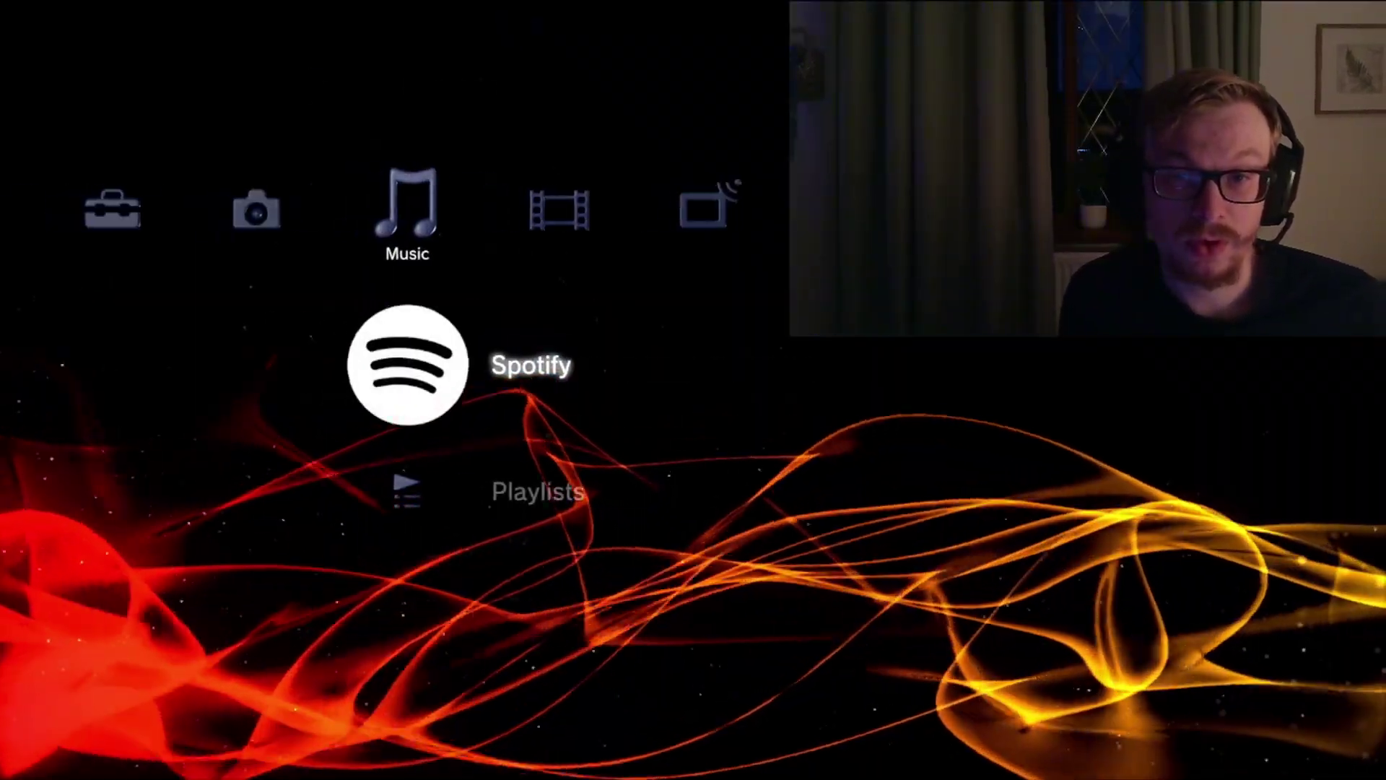
{"action": "key", "text": "Left"}
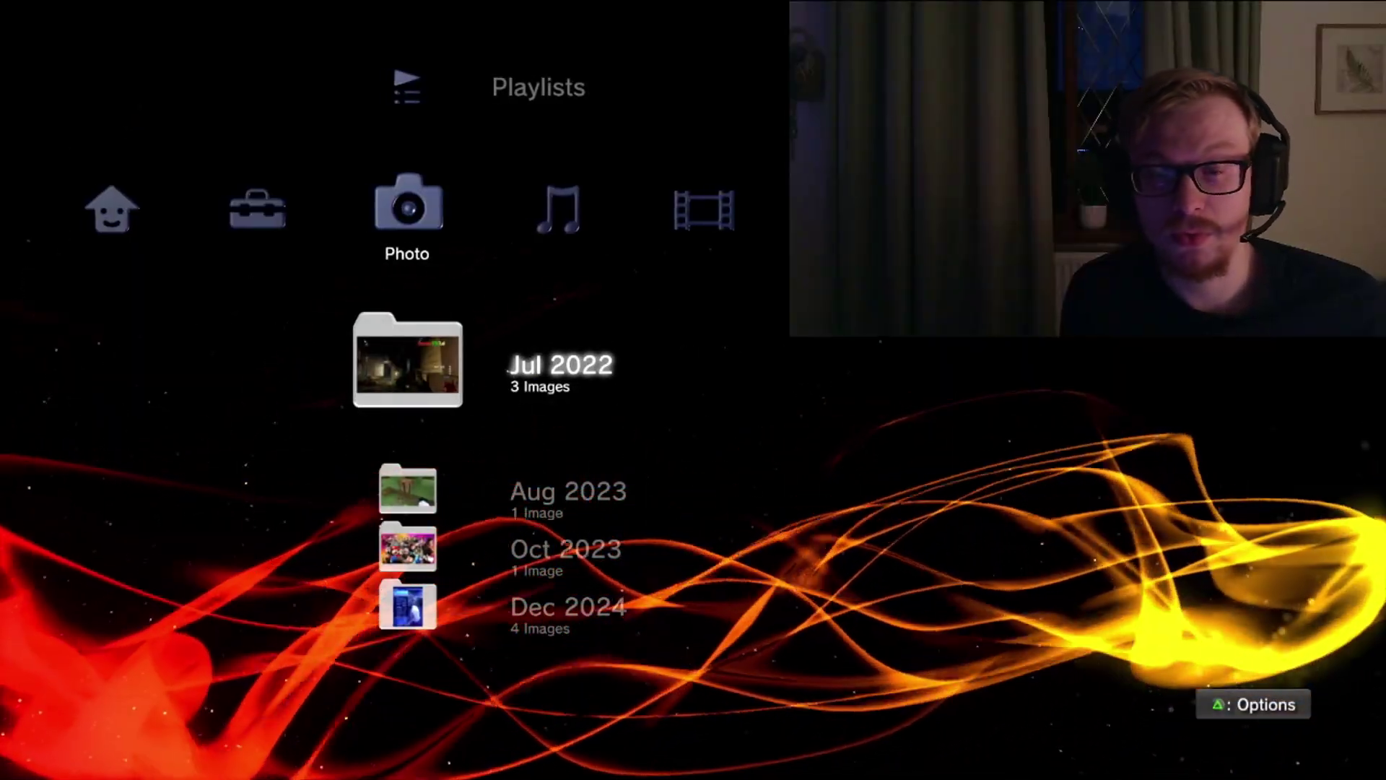
{"action": "key", "text": "Left"}
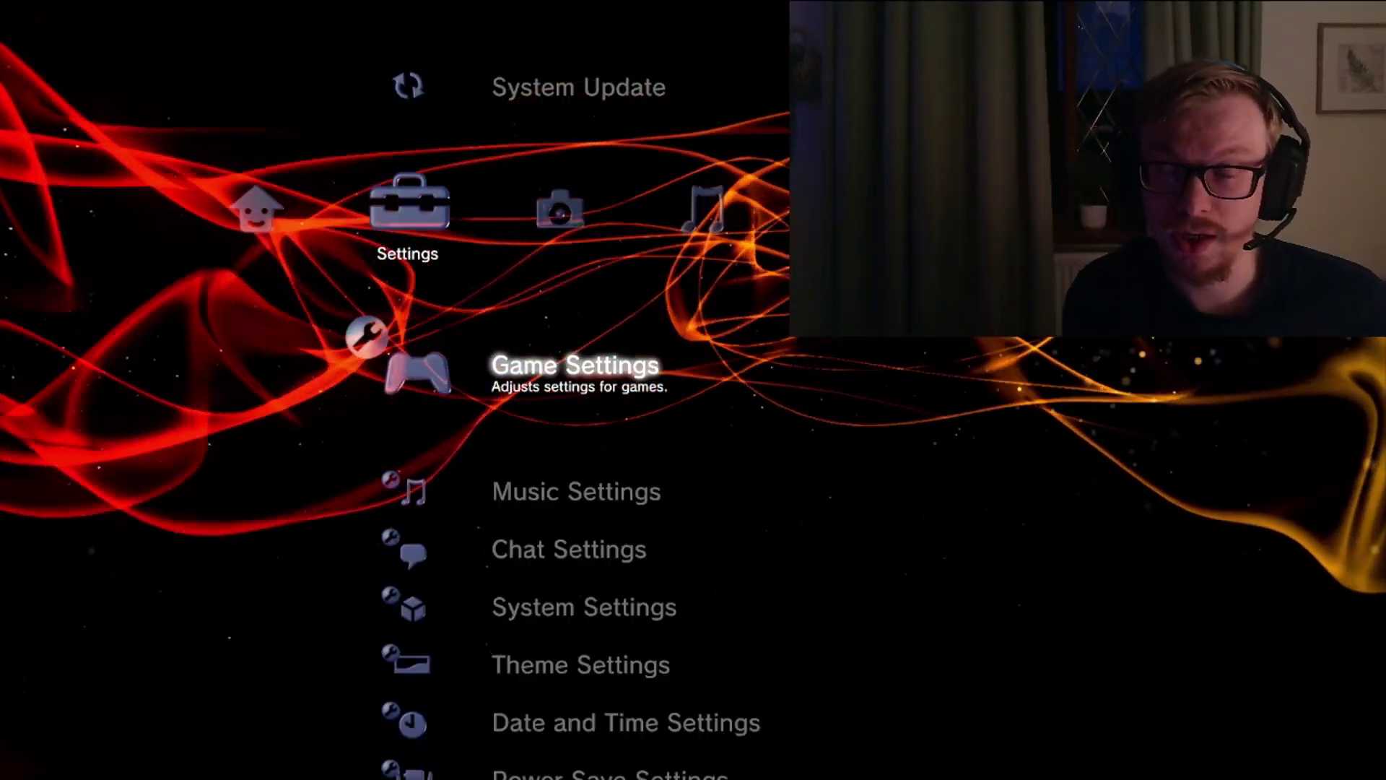
{"action": "key", "text": "Down"}
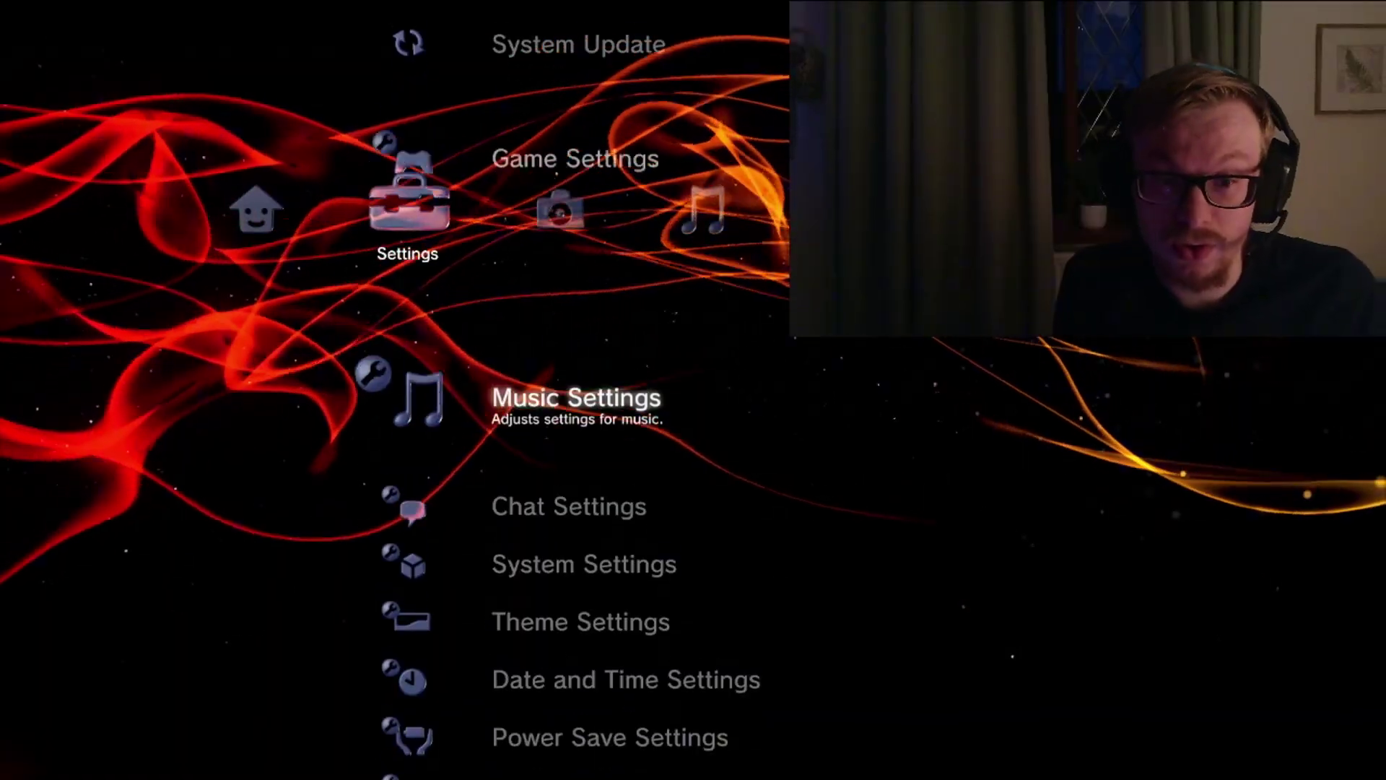
{"action": "key", "text": "Down"}
{"action": "key", "text": "Down"}
{"action": "key", "text": "Down"}
{"action": "key", "text": "Down"}
{"action": "key", "text": "Down"}
{"action": "key", "text": "Down"}
{"action": "key", "text": "Down"}
{"action": "key", "text": "Down"}
{"action": "key", "text": "Down"}
{"action": "key", "text": "Down"}
{"action": "key", "text": "Down"}
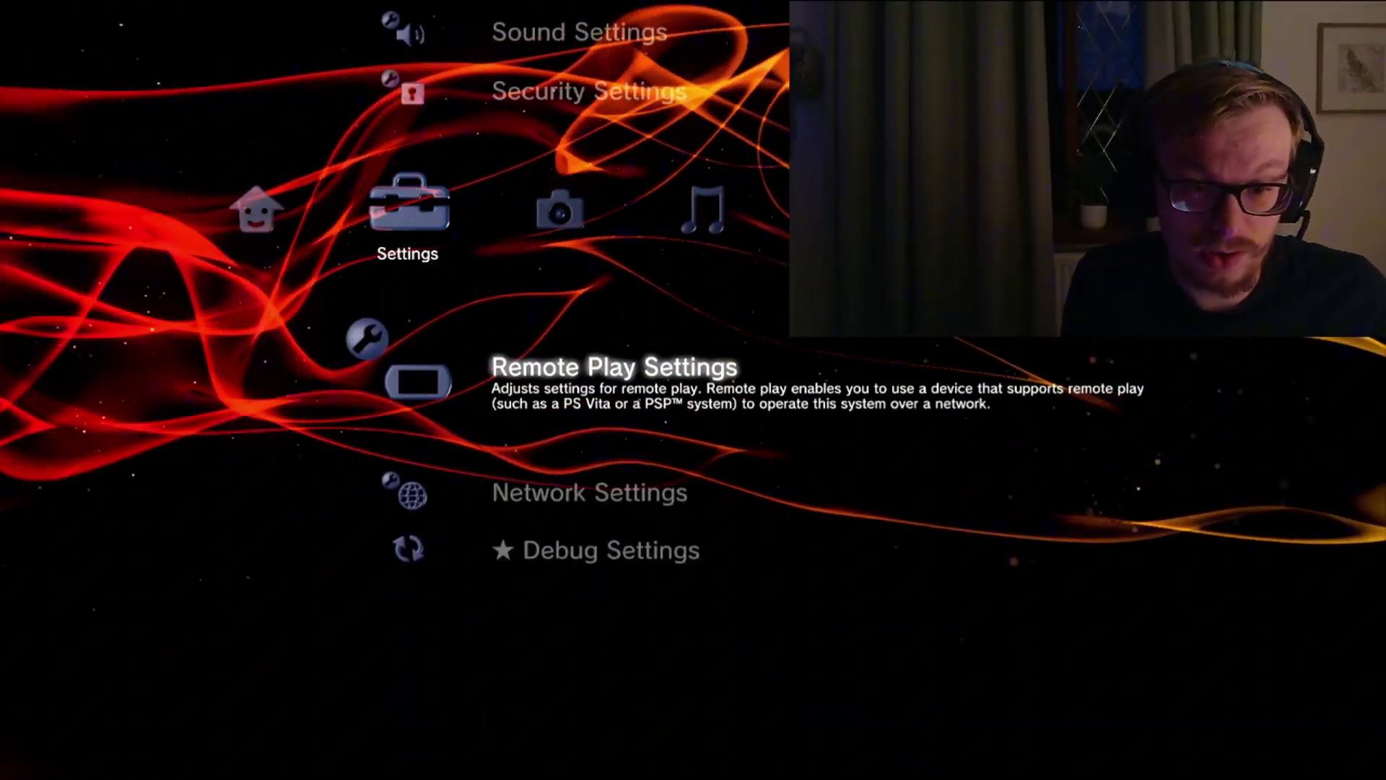
{"action": "key", "text": "Down"}
{"action": "key", "text": "Down"}
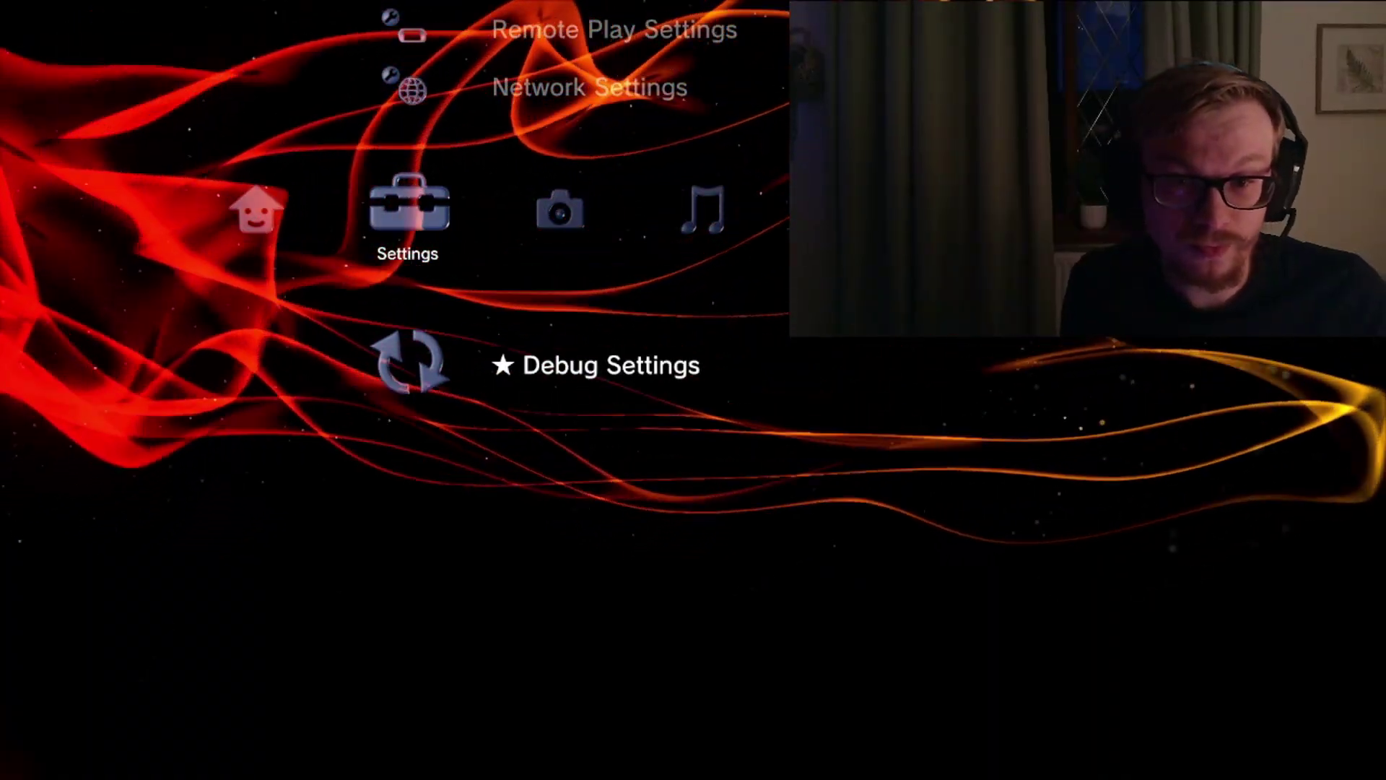
{"action": "key", "text": "Return"}
{"action": "key", "text": "Down"}
{"action": "key", "text": "Down"}
{"action": "key", "text": "Down"}
{"action": "key", "text": "Down"}
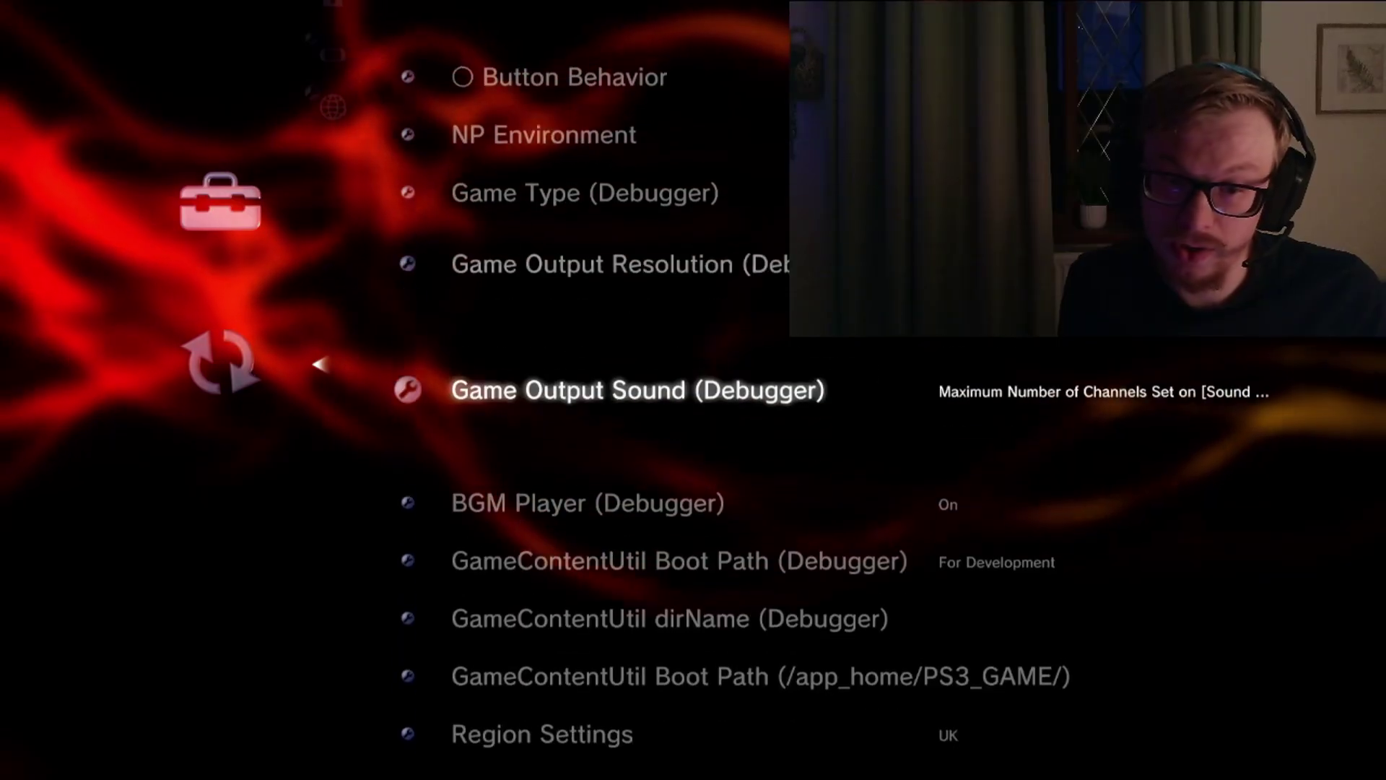
{"action": "key", "text": "Down"}
{"action": "key", "text": "Down"}
{"action": "key", "text": "Down"}
{"action": "key", "text": "Down"}
{"action": "key", "text": "Down"}
{"action": "key", "text": "Down"}
{"action": "key", "text": "Down"}
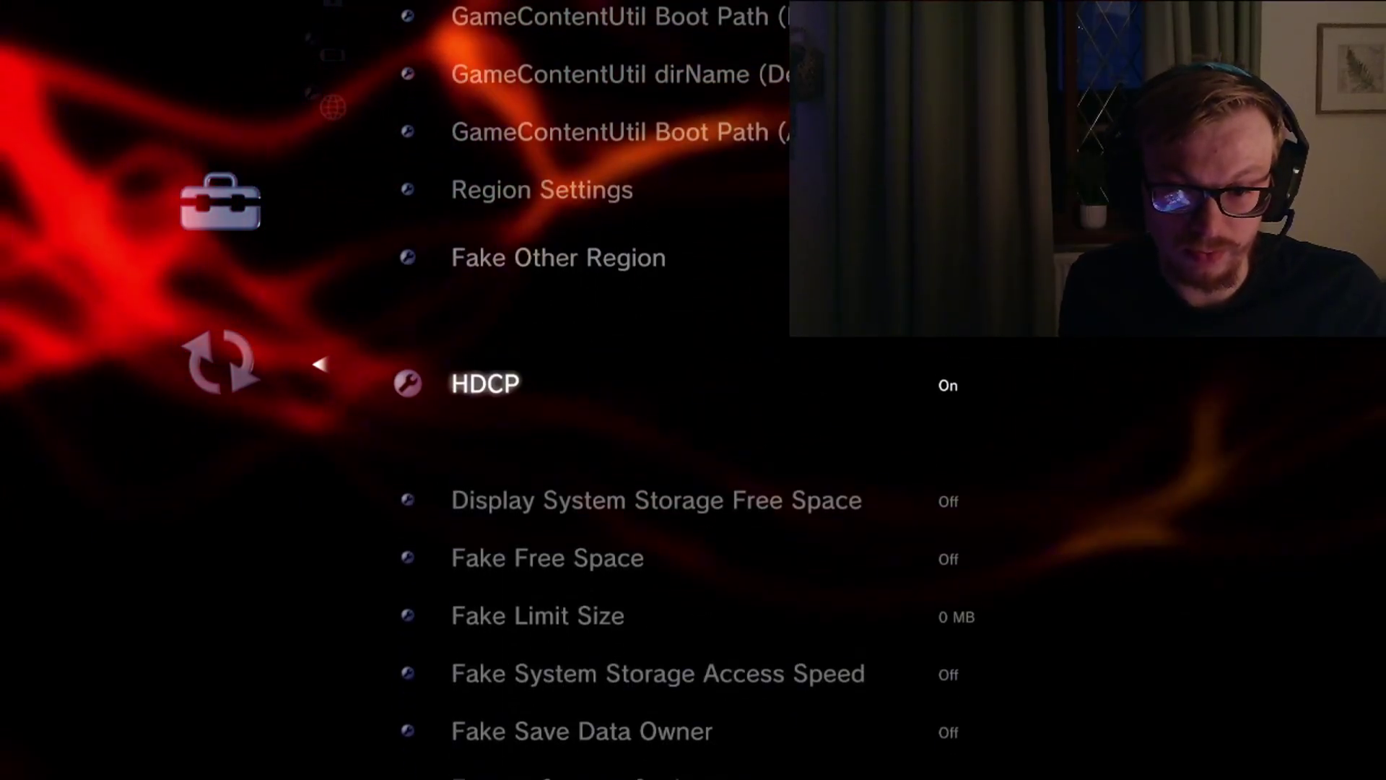
{"action": "key", "text": "Down"}
{"action": "key", "text": "Down"}
{"action": "key", "text": "Down"}
{"action": "key", "text": "Down"}
{"action": "key", "text": "Down"}
{"action": "key", "text": "Down"}
{"action": "key", "text": "Down"}
{"action": "key", "text": "Down"}
{"action": "key", "text": "Down"}
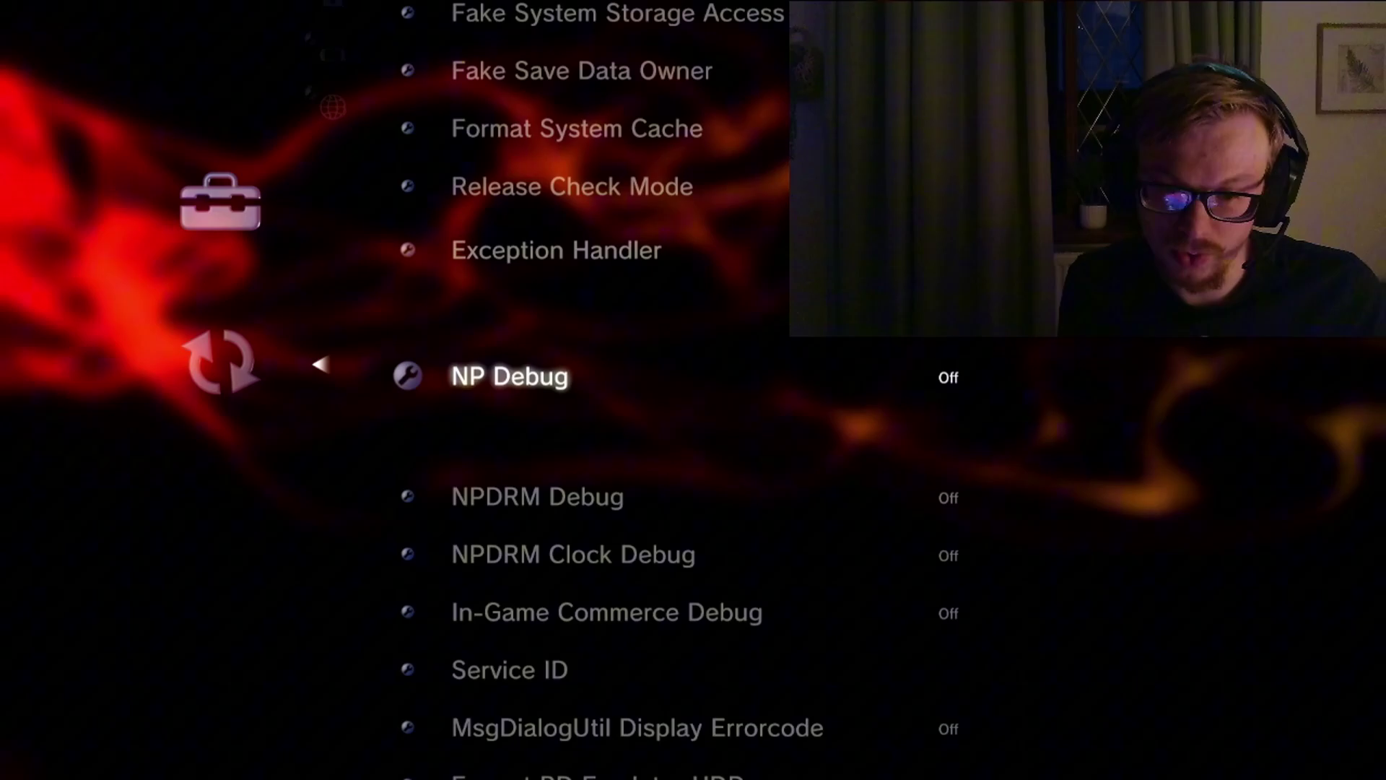
{"action": "key", "text": "Down"}
{"action": "key", "text": "Down"}
{"action": "key", "text": "Down"}
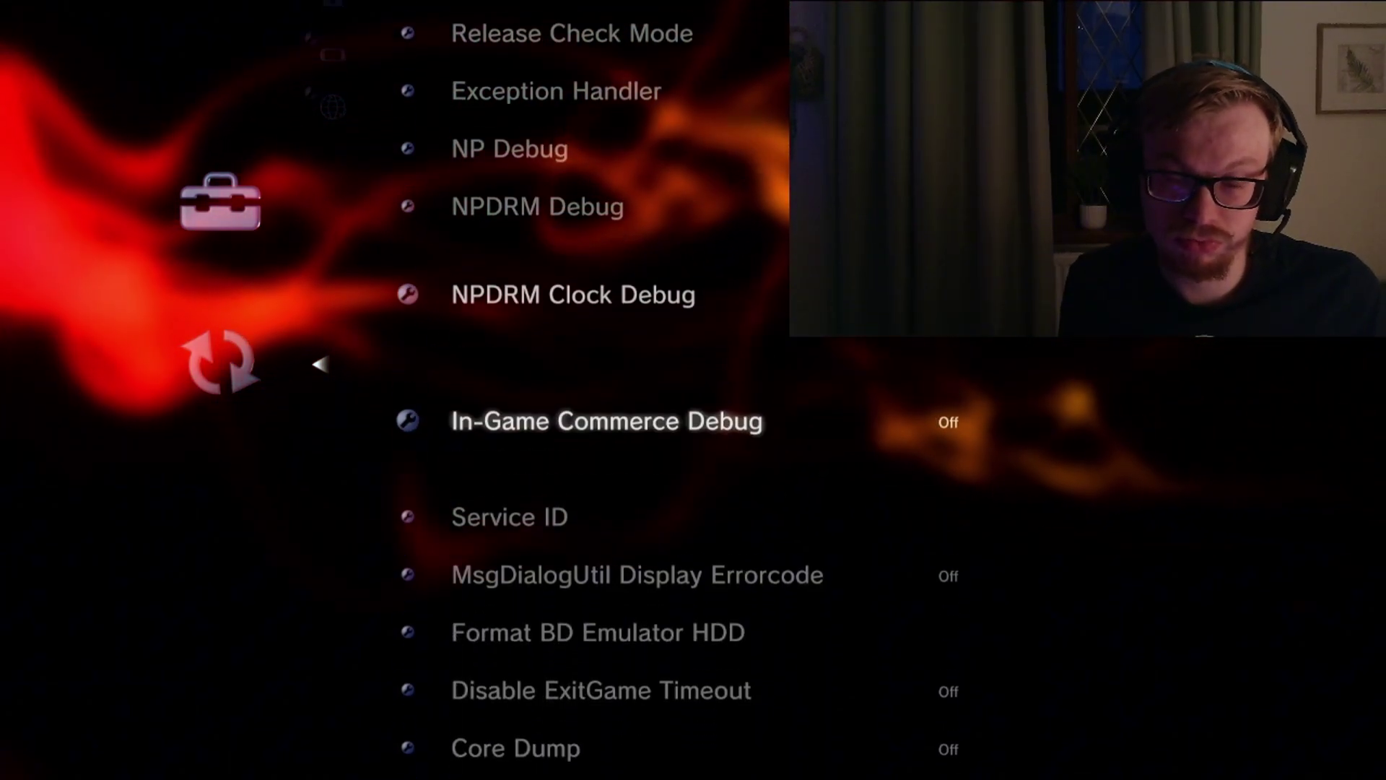
{"action": "key", "text": "Down"}
{"action": "key", "text": "Down"}
{"action": "key", "text": "Down"}
{"action": "key", "text": "Down"}
{"action": "key", "text": "Down"}
{"action": "key", "text": "Down"}
{"action": "key", "text": "Down"}
{"action": "key", "text": "Down"}
{"action": "key", "text": "Down"}
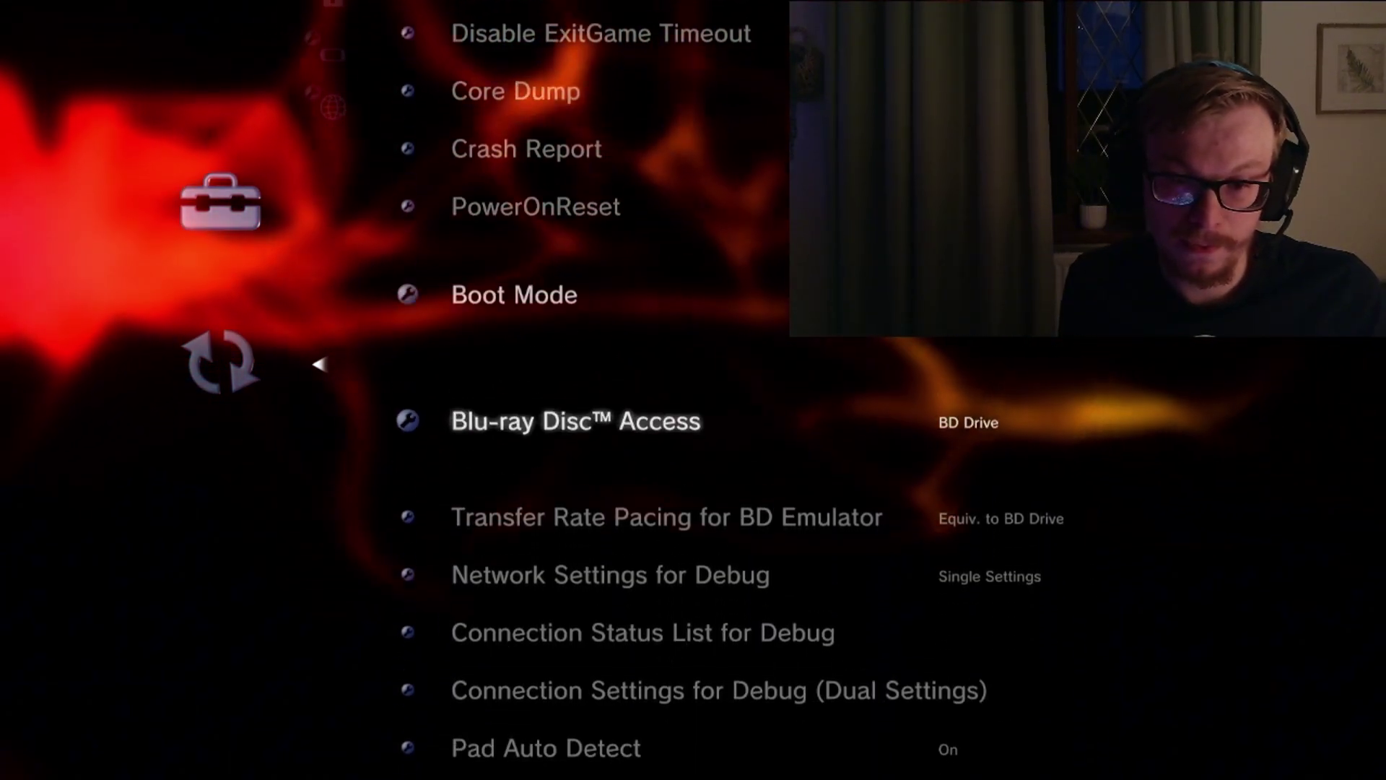
{"action": "key", "text": "Down"}
{"action": "key", "text": "Down"}
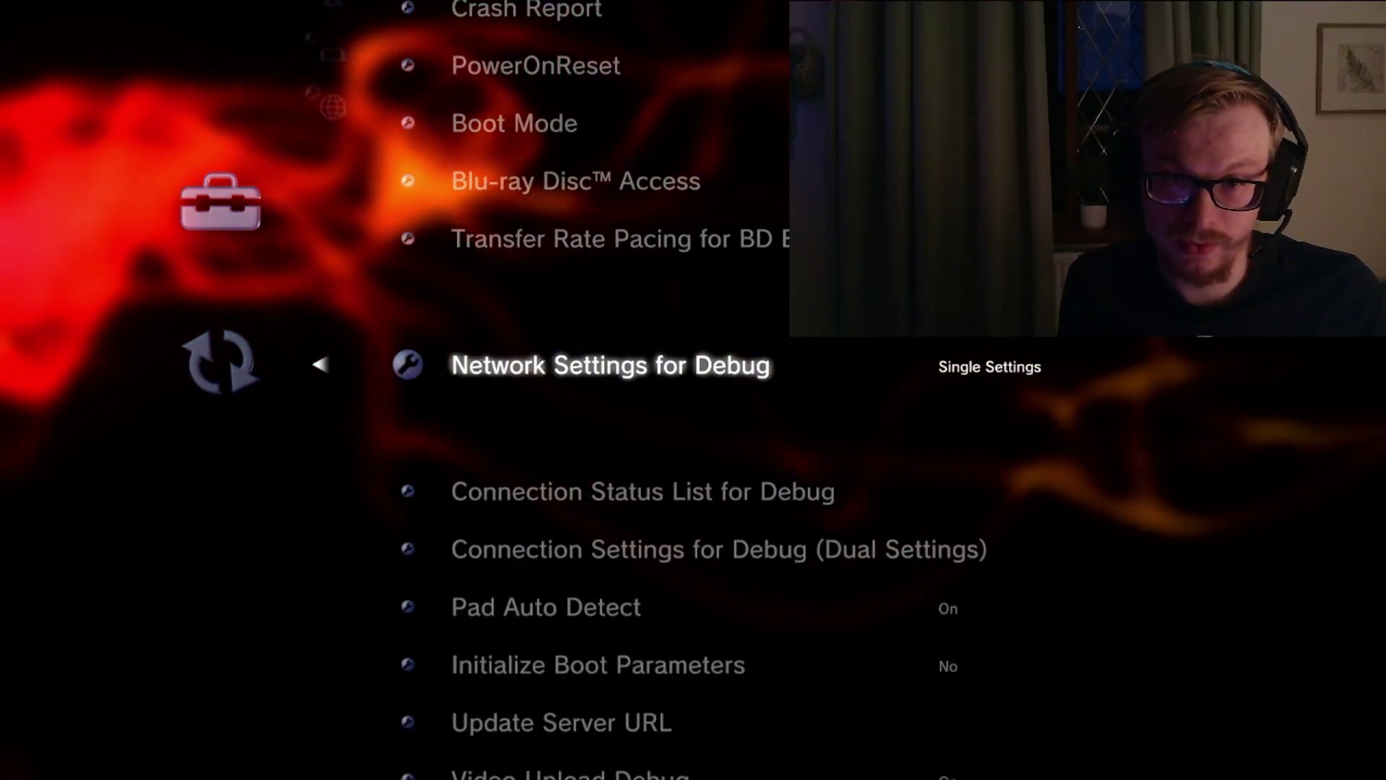
{"action": "key", "text": "Down"}
{"action": "key", "text": "Down"}
{"action": "key", "text": "Down"}
{"action": "key", "text": "Down"}
{"action": "key", "text": "Down"}
{"action": "key", "text": "Down"}
{"action": "key", "text": "Down"}
{"action": "key", "text": "Down"}
{"action": "key", "text": "Down"}
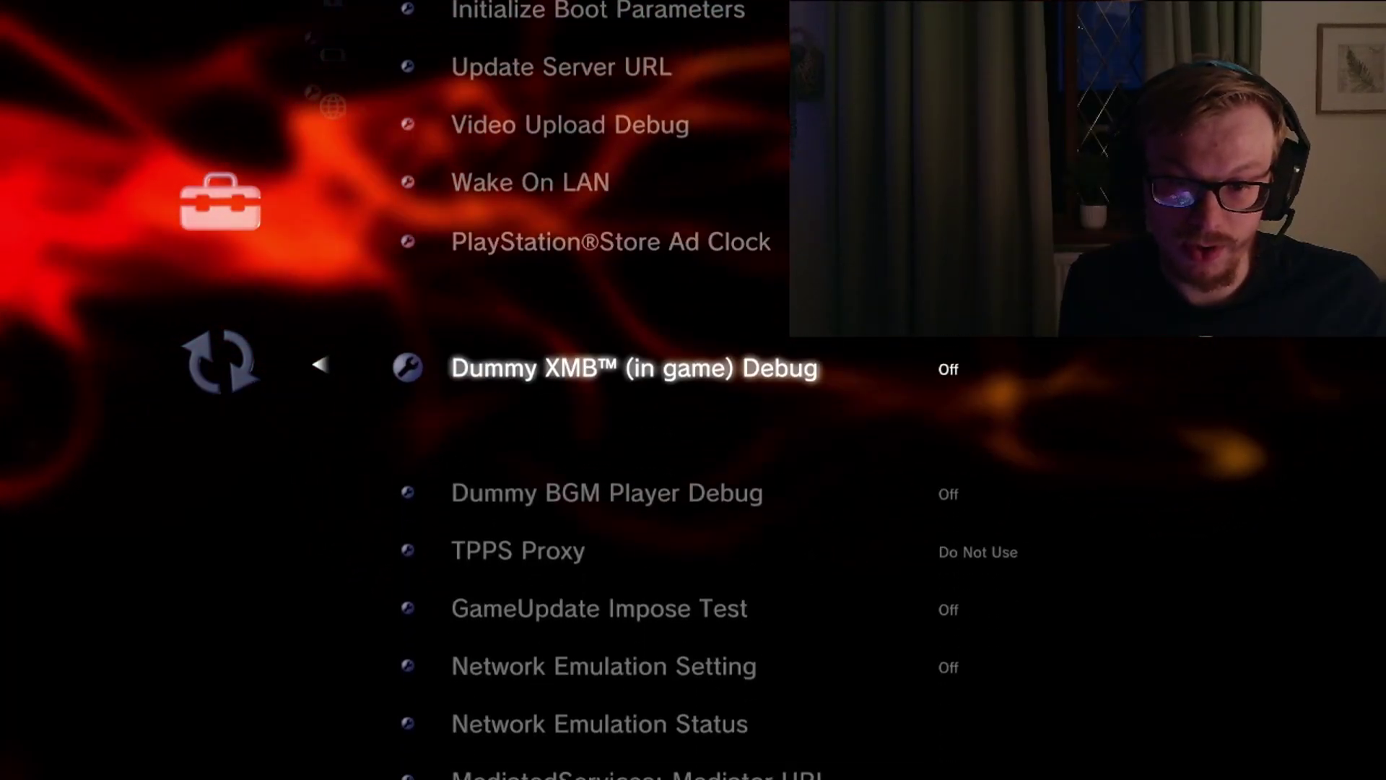
{"action": "key", "text": "Down"}
{"action": "key", "text": "Down"}
{"action": "key", "text": "Down"}
{"action": "key", "text": "Down"}
{"action": "key", "text": "Down"}
{"action": "key", "text": "Down"}
{"action": "key", "text": "Down"}
{"action": "key", "text": "Down"}
{"action": "key", "text": "Down"}
{"action": "key", "text": "Down"}
{"action": "key", "text": "Down"}
{"action": "key", "text": "Down"}
{"action": "key", "text": "Down"}
{"action": "key", "text": "Down"}
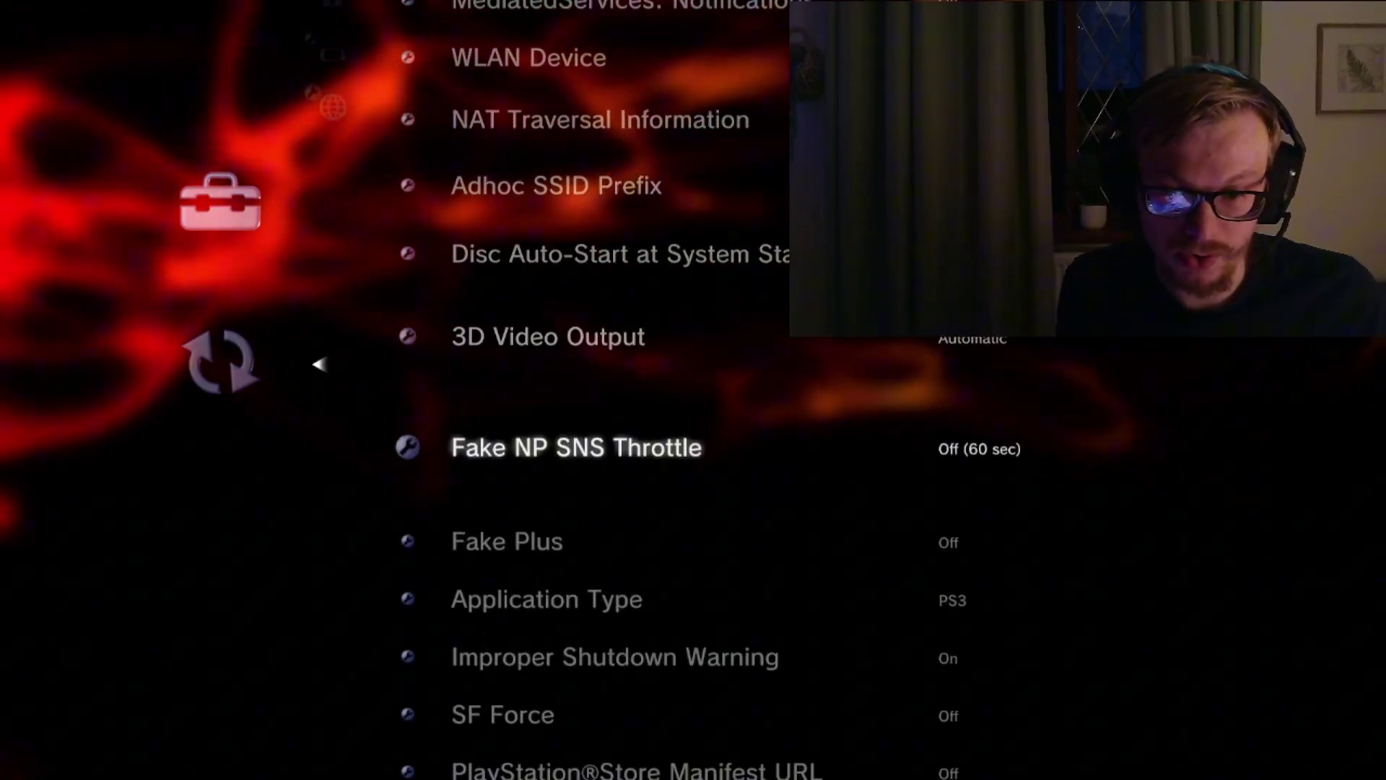
{"action": "key", "text": "Down"}
{"action": "key", "text": "Down"}
{"action": "key", "text": "Down"}
{"action": "key", "text": "Down"}
{"action": "key", "text": "Down"}
{"action": "key", "text": "Down"}
{"action": "key", "text": "Down"}
Step: Close Debug Settings and move across to Custom Firmware Tools under Network
{"action": "key", "text": "Left"}
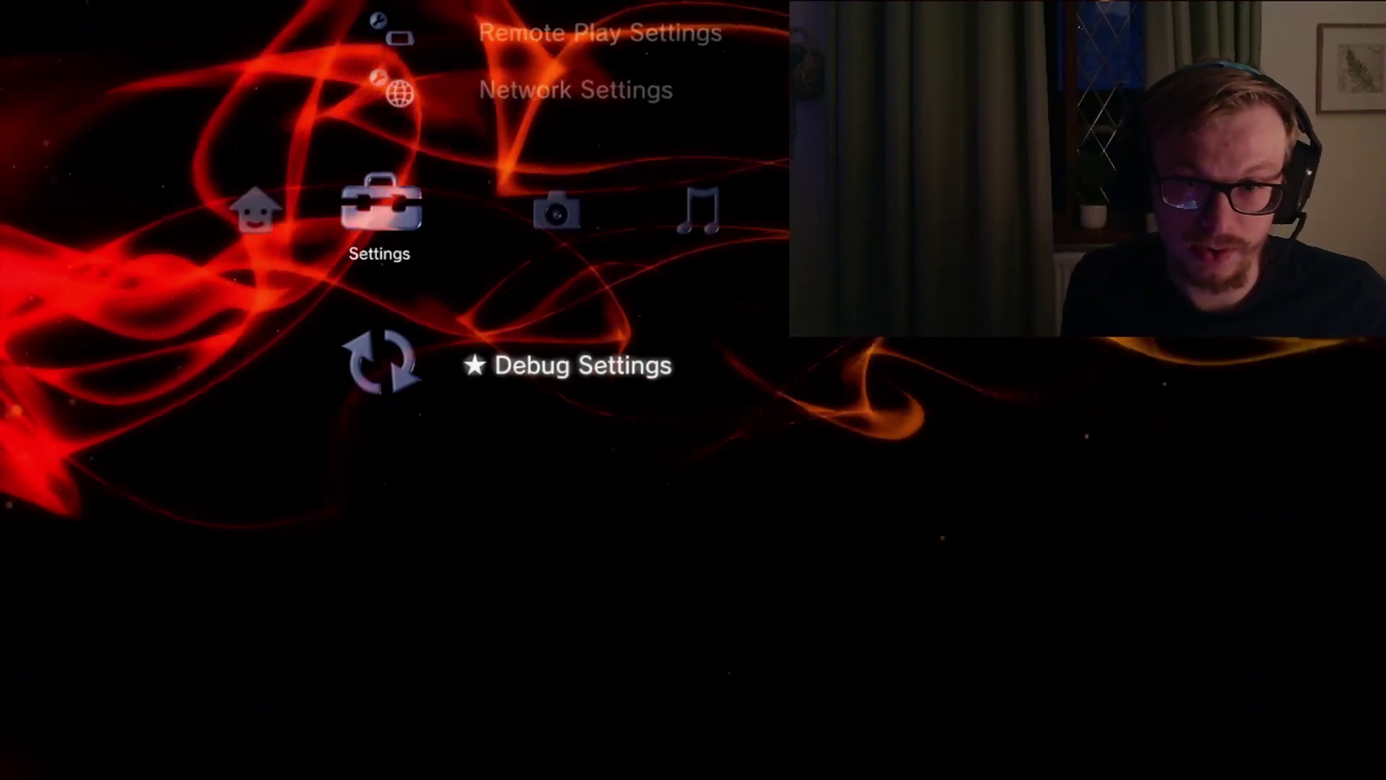
{"action": "key", "text": "Right"}
{"action": "key", "text": "Up"}
{"action": "key", "text": "Up"}
{"action": "key", "text": "Up"}
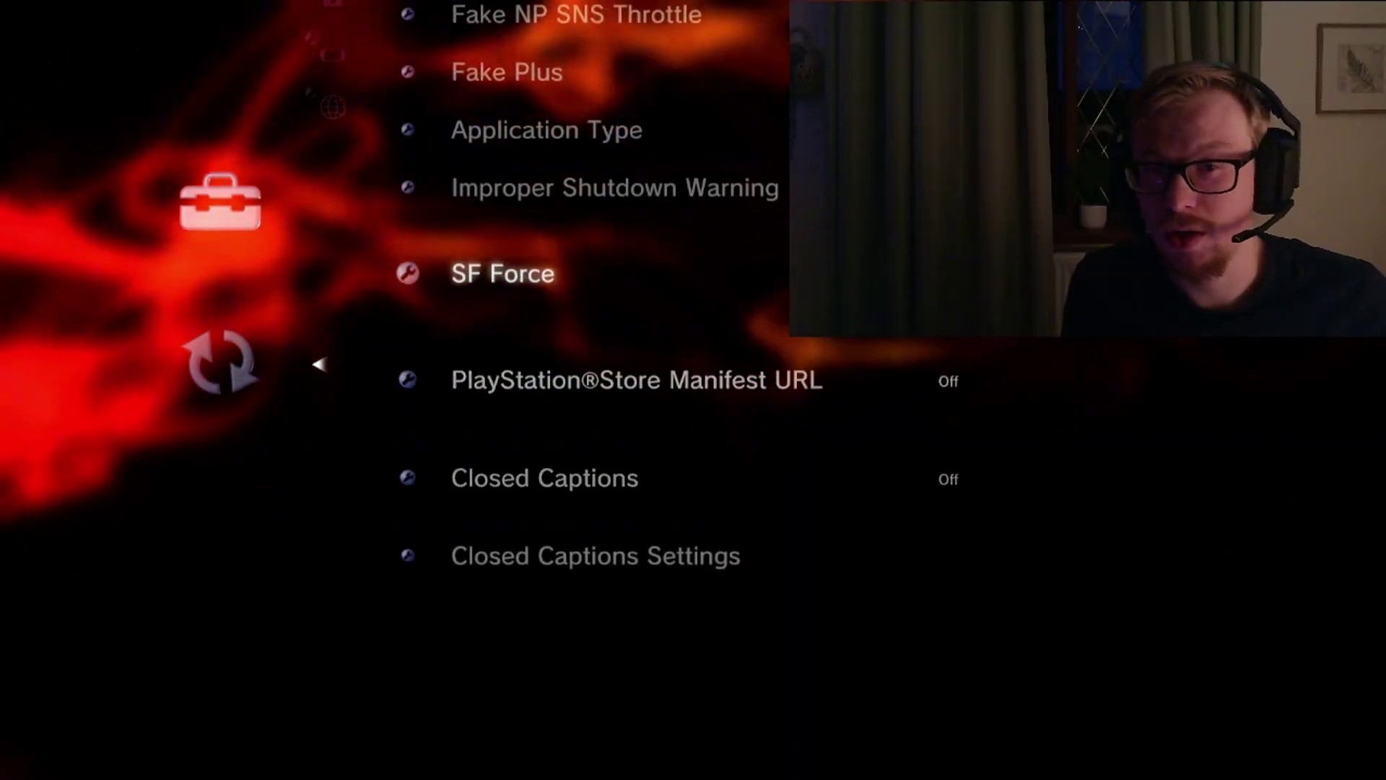
{"action": "key", "text": "Up"}
{"action": "key", "text": "Up"}
{"action": "key", "text": "Up"}
{"action": "key", "text": "Up"}
{"action": "key", "text": "Up"}
{"action": "key", "text": "Up"}
{"action": "key", "text": "Up"}
{"action": "key", "text": "Up"}
{"action": "key", "text": "Up"}
{"action": "key", "text": "Left"}
{"action": "key", "text": "Right"}
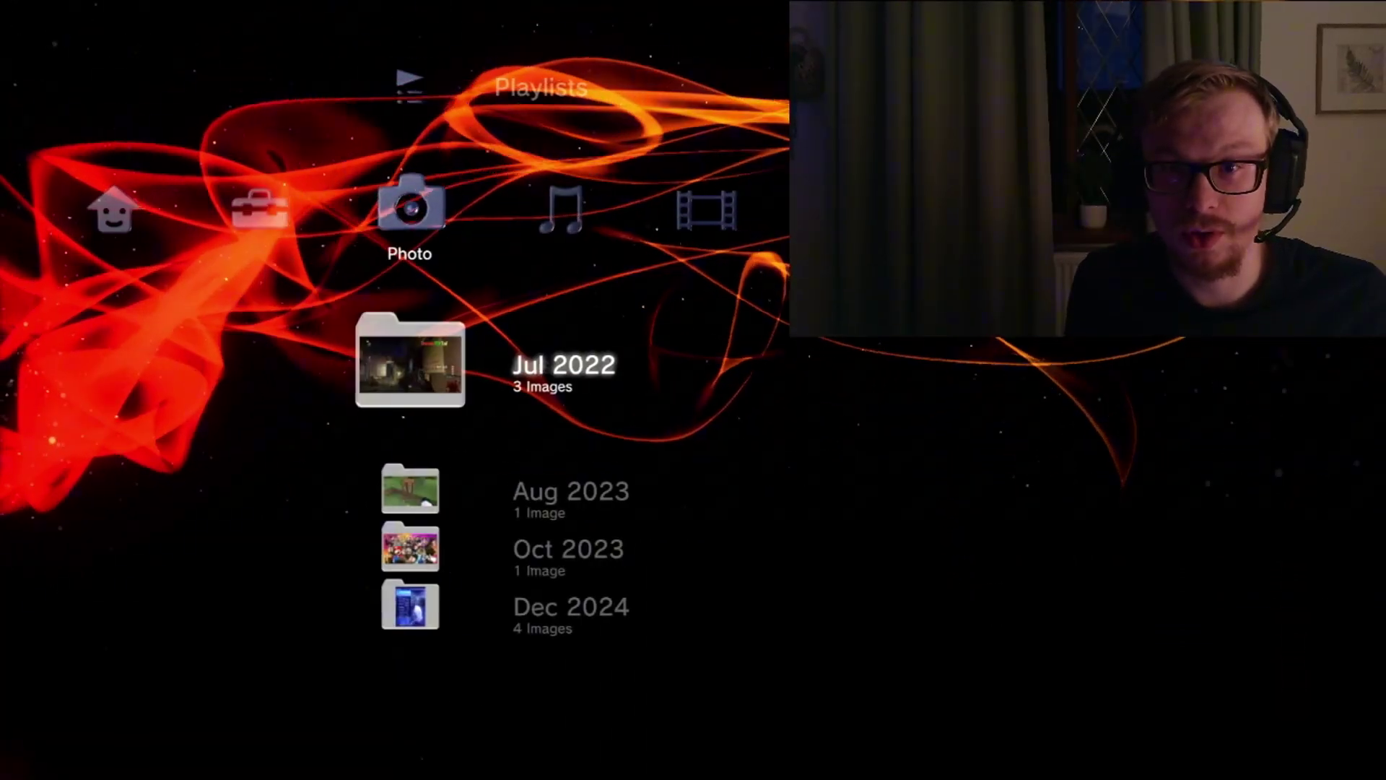
{"action": "key", "text": "Right"}
{"action": "key", "text": "Right"}
{"action": "key", "text": "Right"}
{"action": "key", "text": "Right"}
{"action": "key", "text": "Right"}
{"action": "key", "text": "Right"}
{"action": "key", "text": "Left"}
{"action": "key", "text": "Up"}
{"action": "key", "text": "Up"}
{"action": "key", "text": "Up"}
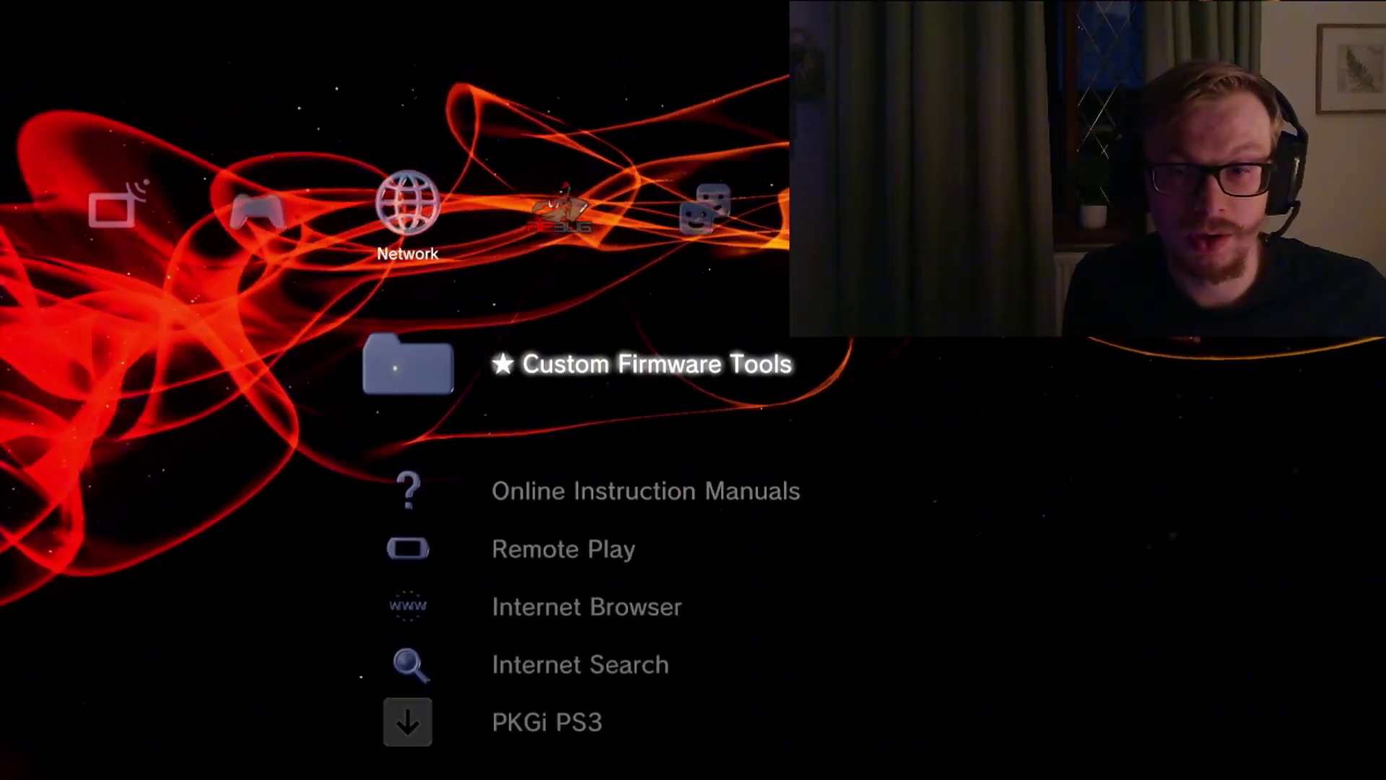
Step: Open Custom Firmware Tools > CEX2DEX Tools, run Show Information, then highlight Toggle Debug Settings
{"action": "key", "text": "Return"}
{"action": "key", "text": "Down"}
{"action": "key", "text": "Down"}
{"action": "key", "text": "Down"}
{"action": "key", "text": "Down"}
{"action": "key", "text": "Down"}
{"action": "key", "text": "Down"}
{"action": "key", "text": "Down"}
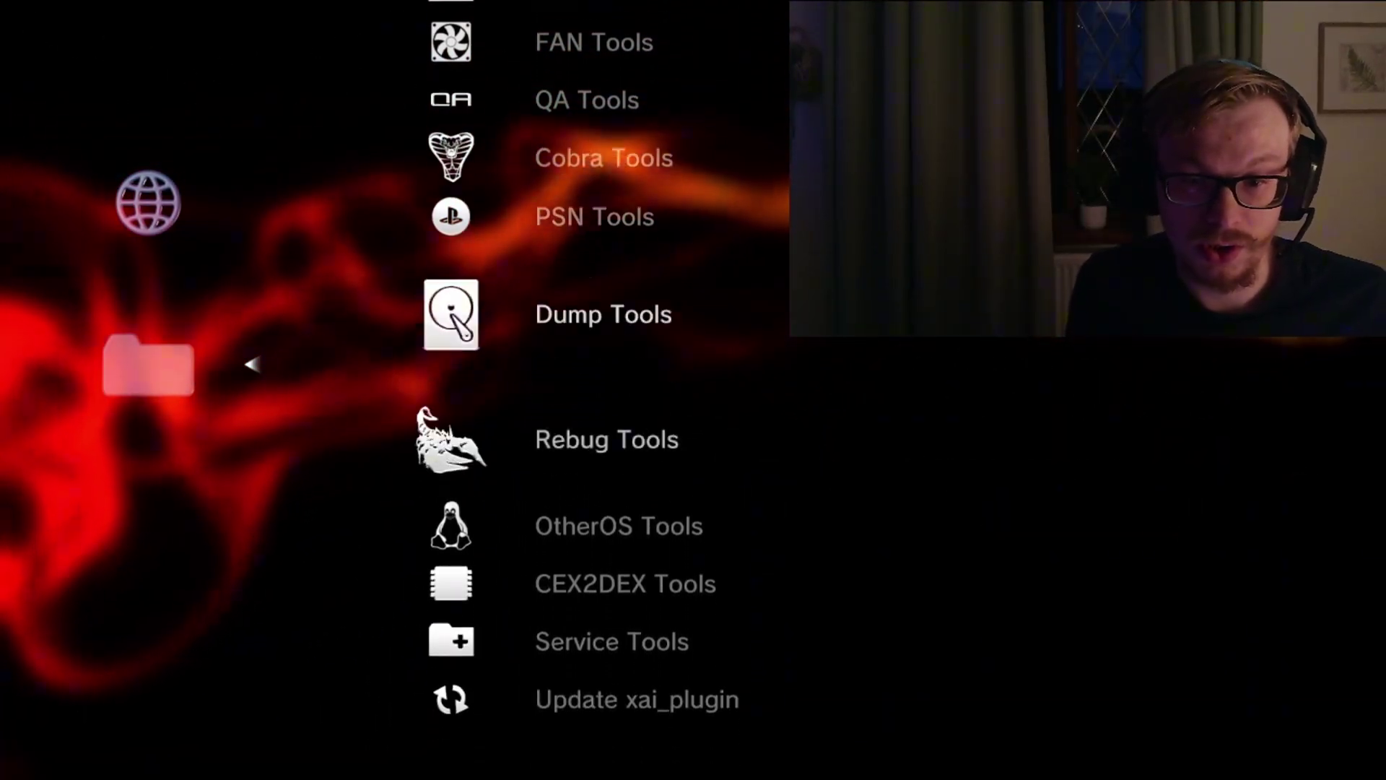
{"action": "key", "text": "Down"}
{"action": "key", "text": "Down"}
{"action": "key", "text": "Down"}
{"action": "key", "text": "Return"}
{"action": "key", "text": "Down"}
{"action": "key", "text": "Down"}
{"action": "key", "text": "Down"}
{"action": "key", "text": "Down"}
{"action": "key", "text": "Down"}
{"action": "key", "text": "Down"}
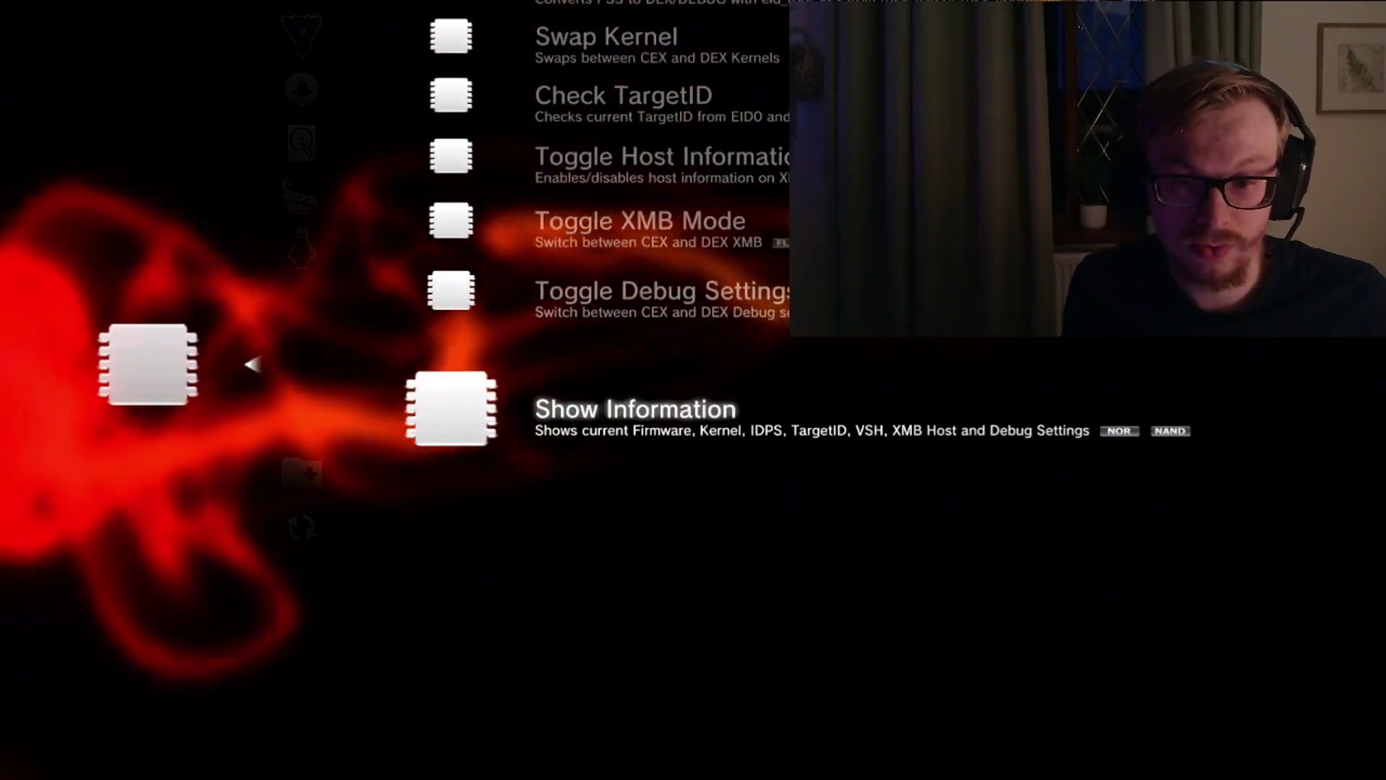
{"action": "key", "text": "Return"}
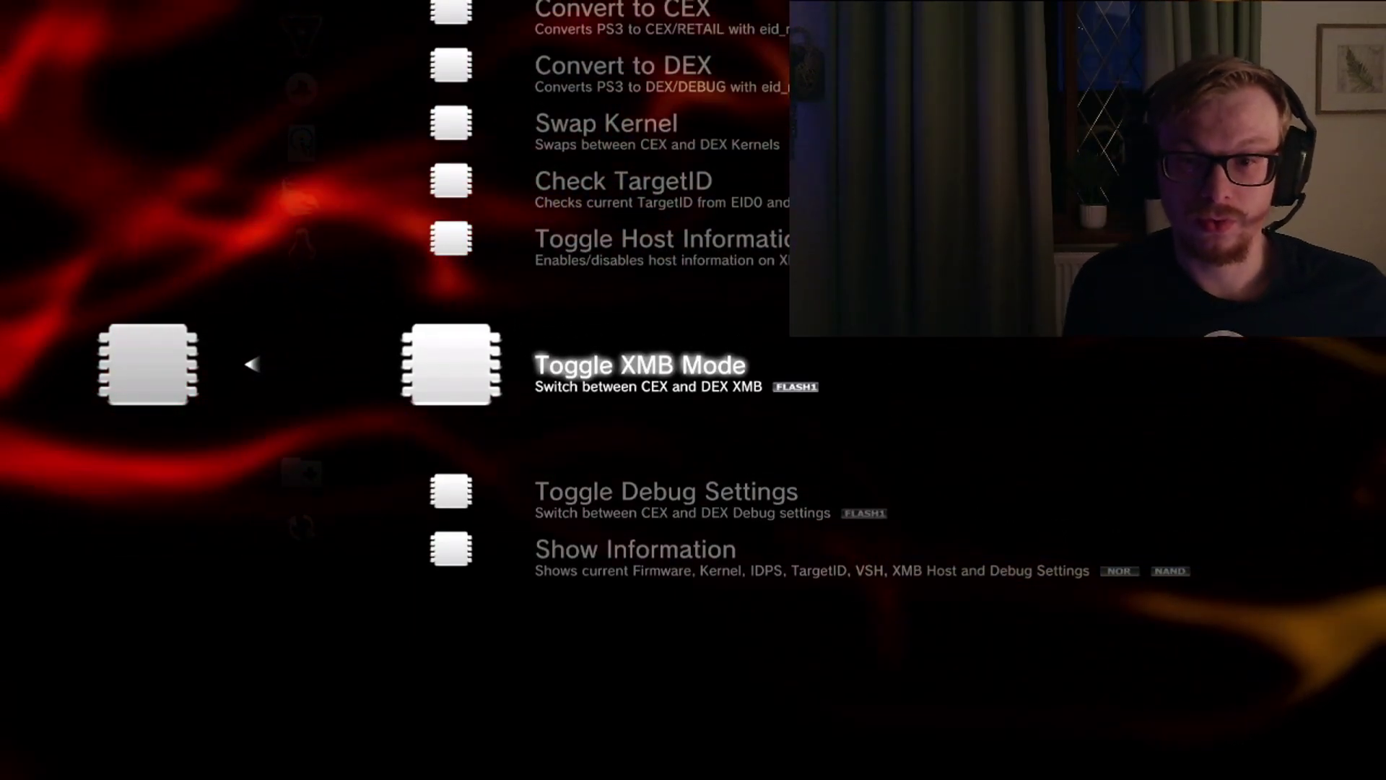
{"action": "key", "text": "Down"}
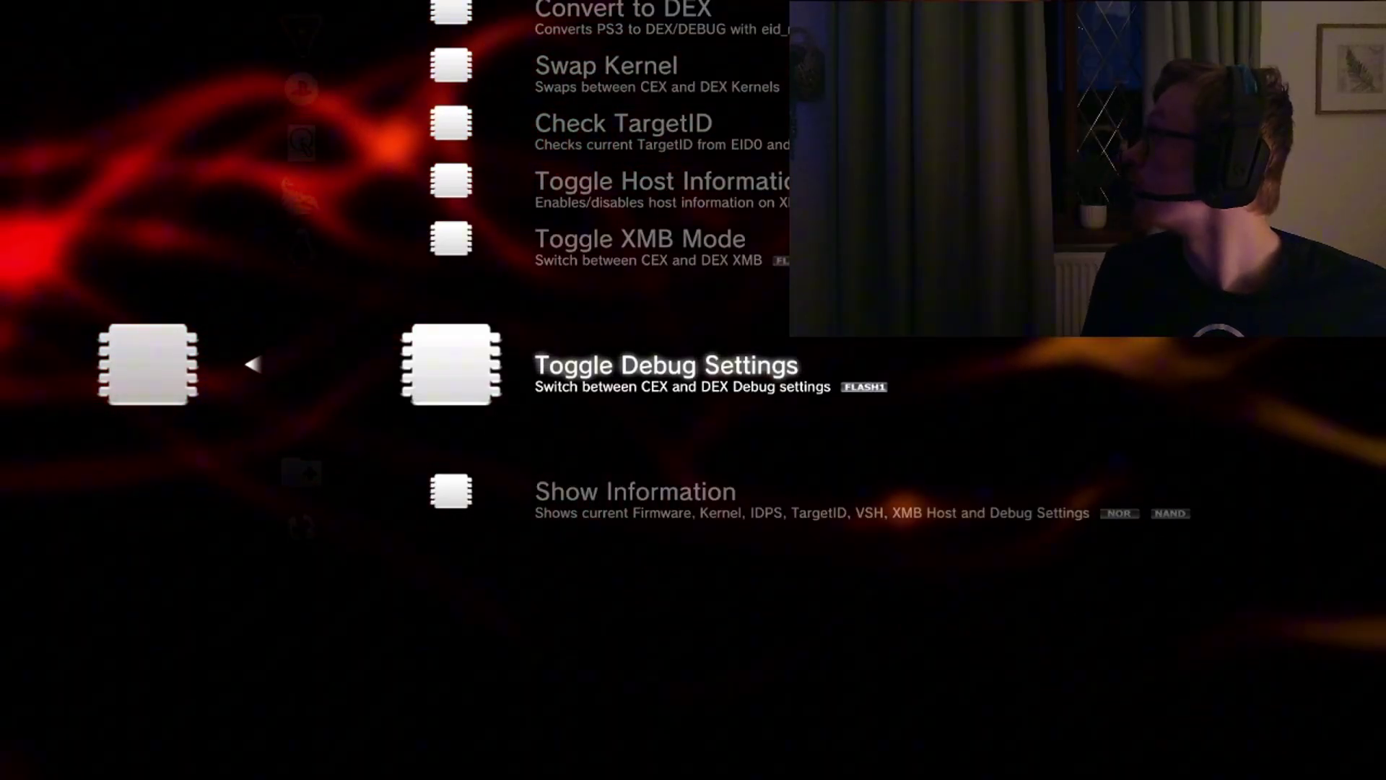
Step: Back out to Network, reopen Custom Firmware Tools and select Power Options to reboot
{"action": "key", "text": "Escape"}
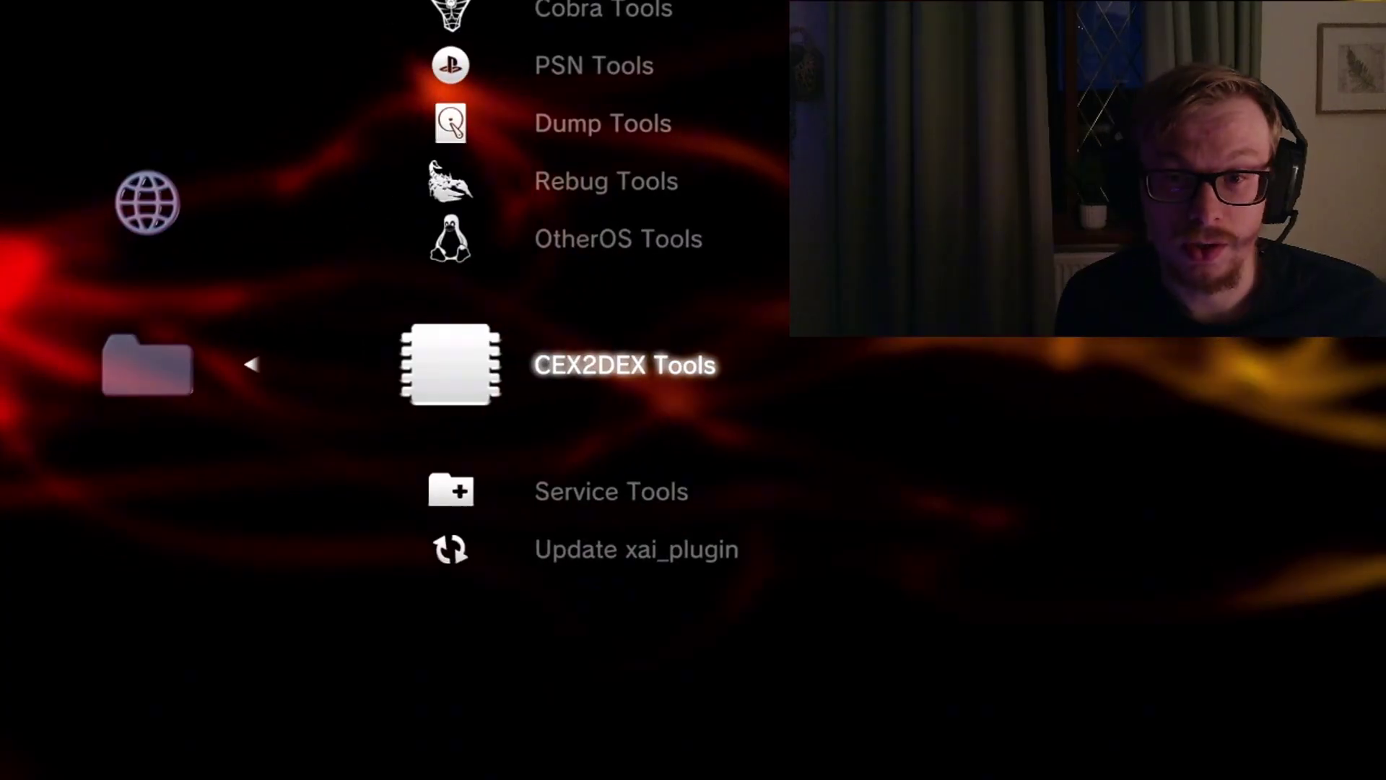
{"action": "key", "text": "Escape"}
{"action": "key", "text": "Return"}
{"action": "key", "text": "Up"}
{"action": "key", "text": "Up"}
{"action": "key", "text": "Up"}
{"action": "key", "text": "Up"}
{"action": "key", "text": "Up"}
{"action": "key", "text": "Up"}
{"action": "key", "text": "Up"}
{"action": "key", "text": "Up"}
{"action": "key", "text": "Up"}
{"action": "key", "text": "Up"}
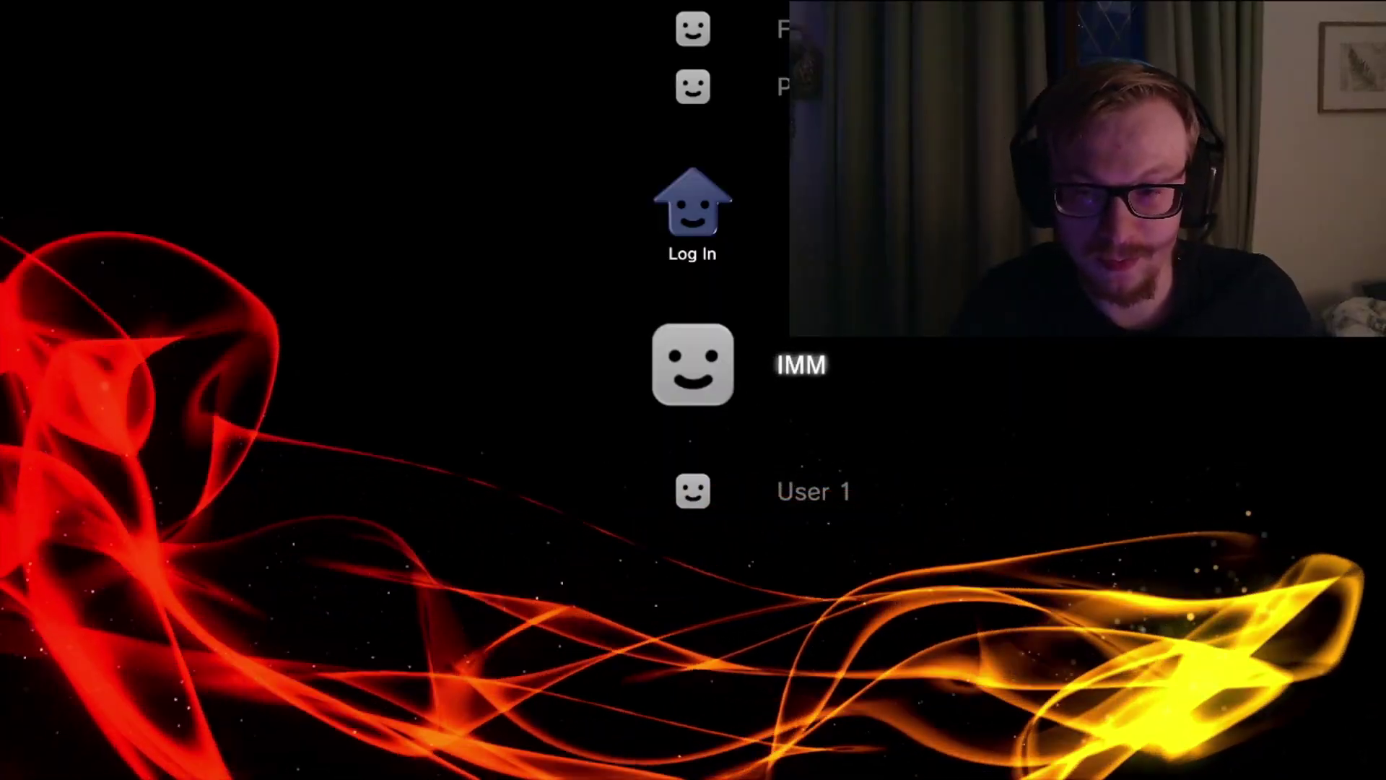
Step: Log in with the main user profile and open Settings > Debug Settings
{"action": "key", "text": "Return"}
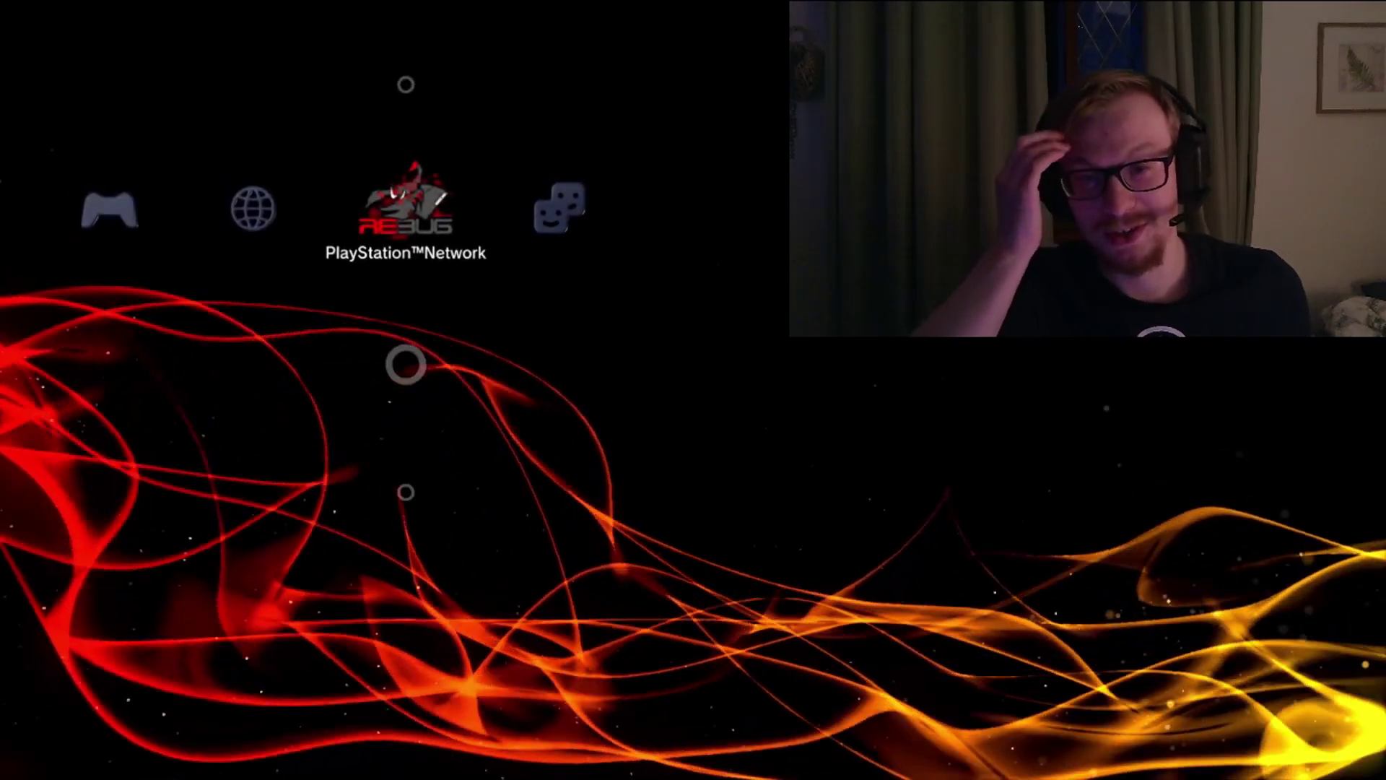
{"action": "key", "text": "Left"}
{"action": "key", "text": "Left"}
{"action": "key", "text": "Left"}
{"action": "key", "text": "Left"}
{"action": "key", "text": "Left"}
{"action": "key", "text": "Left"}
{"action": "key", "text": "Left"}
{"action": "key", "text": "Left"}
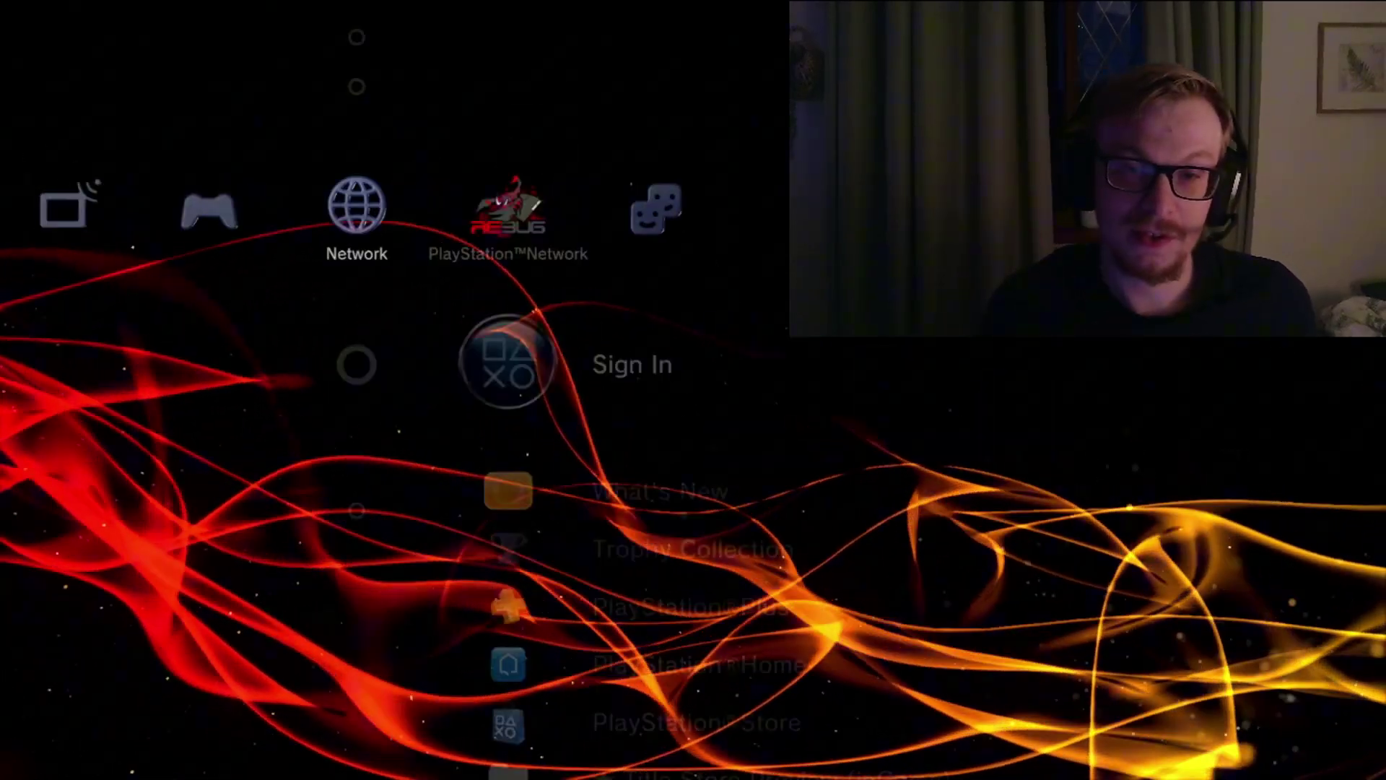
{"action": "key", "text": "Right"}
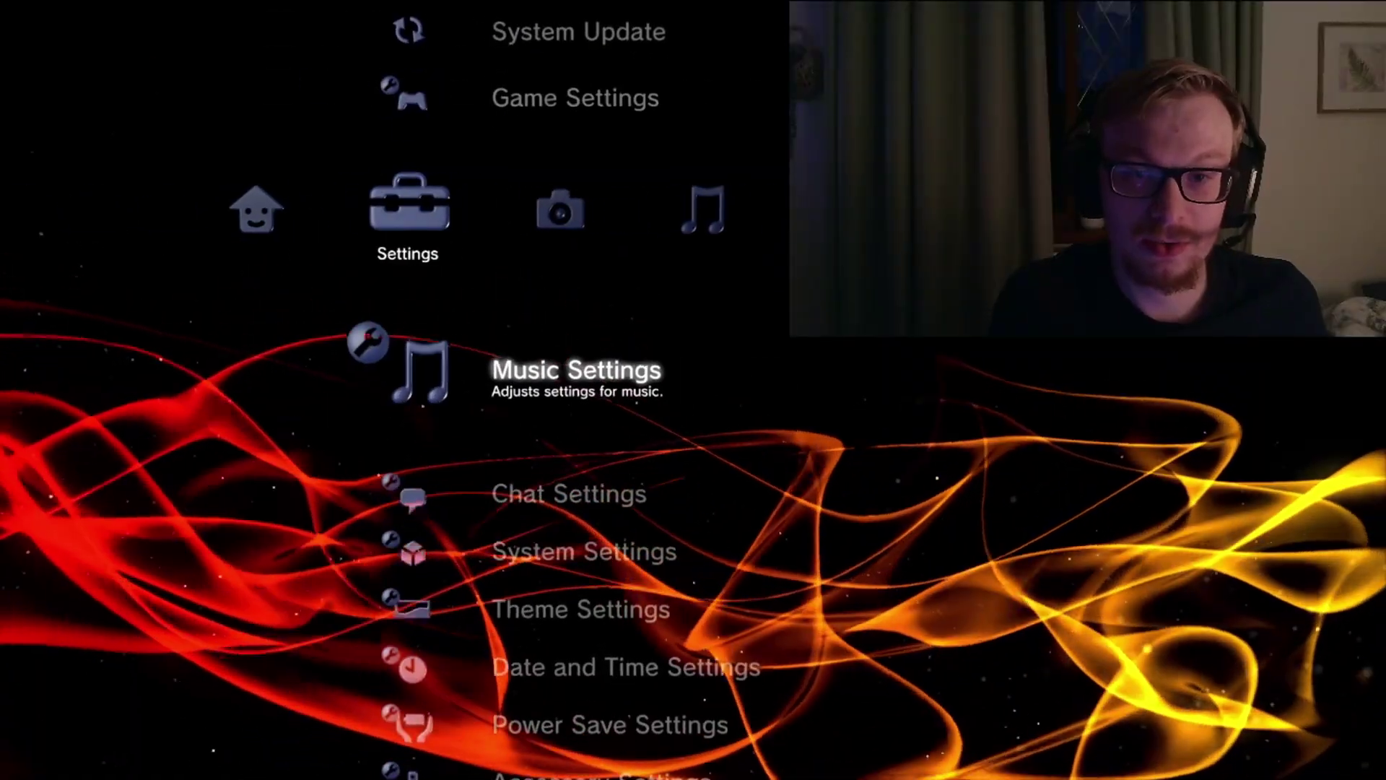
{"action": "key", "text": "Down"}
{"action": "key", "text": "Down"}
{"action": "key", "text": "Down"}
{"action": "key", "text": "Down"}
{"action": "key", "text": "Down"}
{"action": "key", "text": "Down"}
{"action": "key", "text": "Down"}
{"action": "key", "text": "Down"}
{"action": "key", "text": "Down"}
{"action": "key", "text": "Down"}
{"action": "key", "text": "Down"}
{"action": "key", "text": "Down"}
{"action": "key", "text": "Down"}
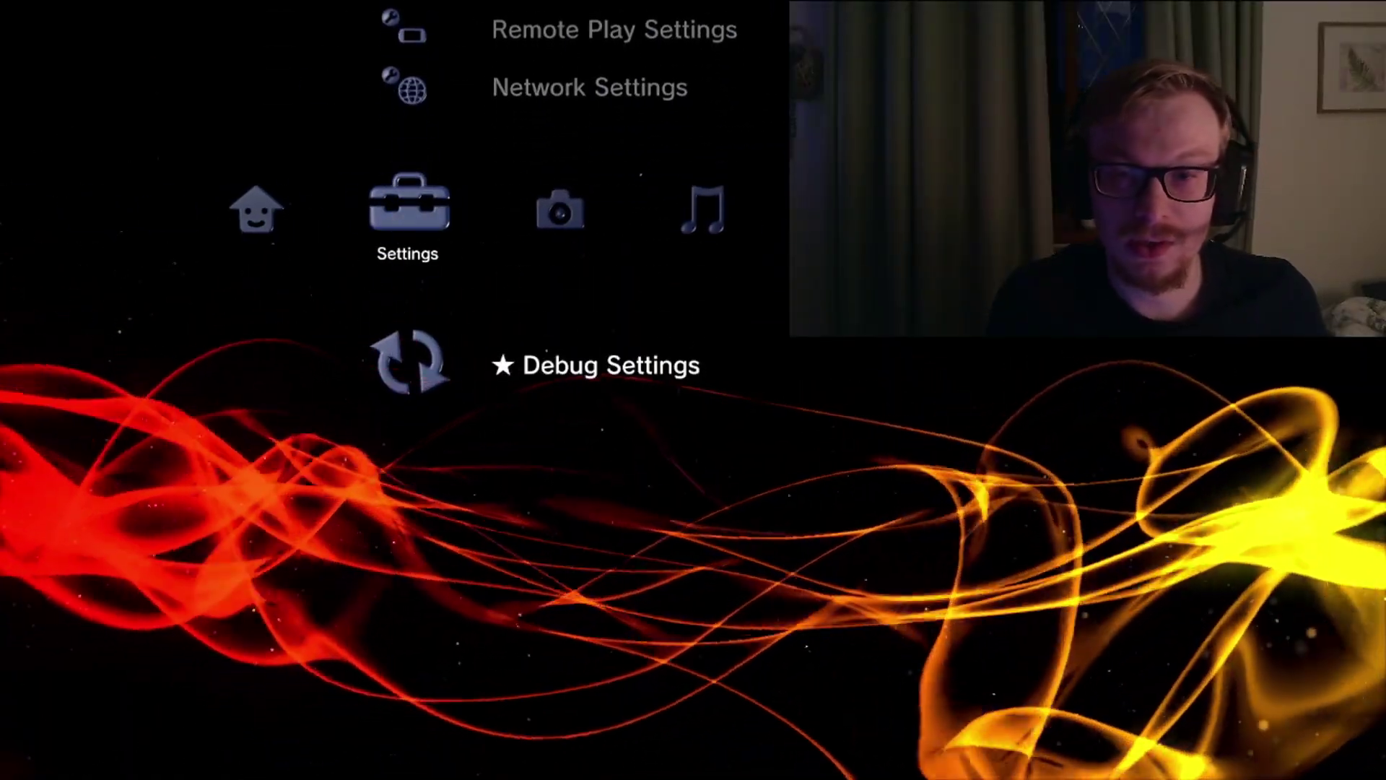
{"action": "key", "text": "Return"}
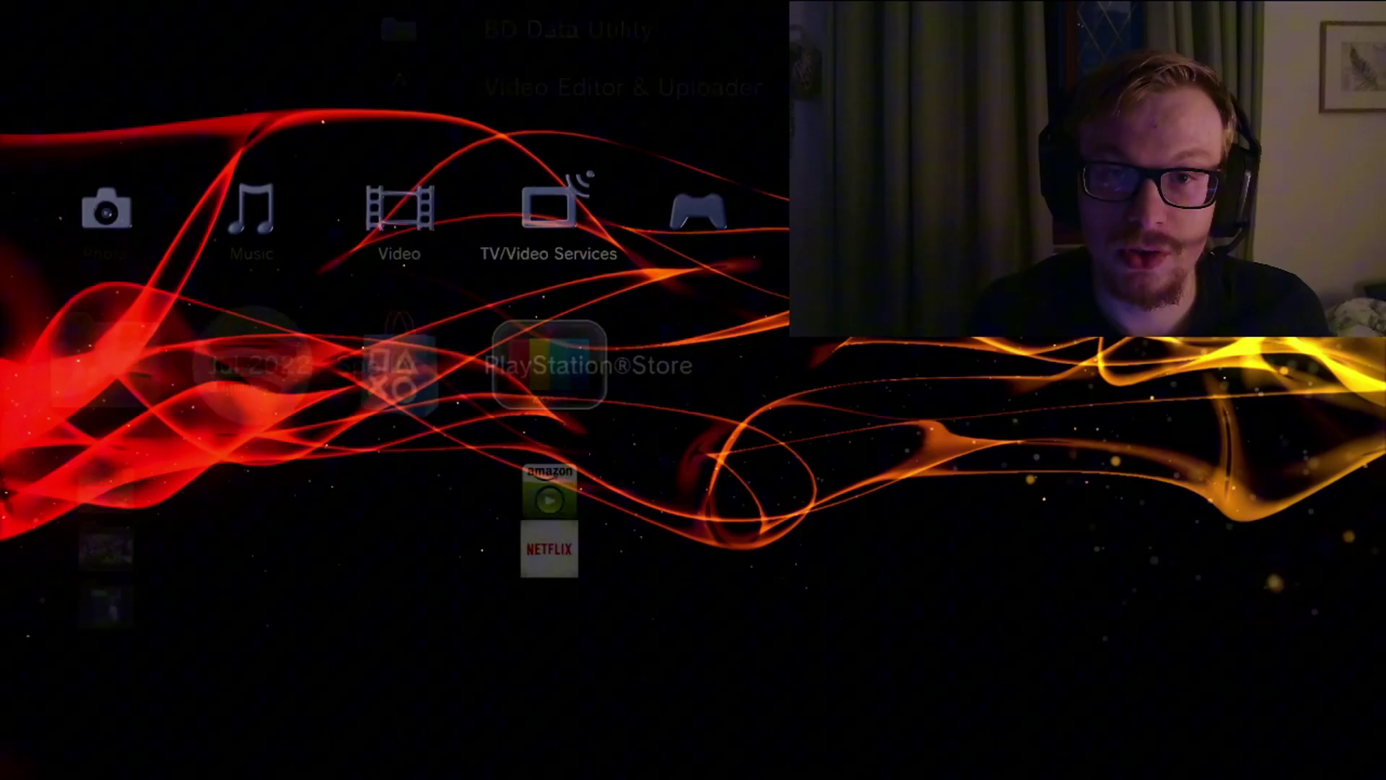
{"action": "key", "text": "Right"}
{"action": "key", "text": "Right"}
{"action": "key", "text": "Right"}
{"action": "key", "text": "Left"}
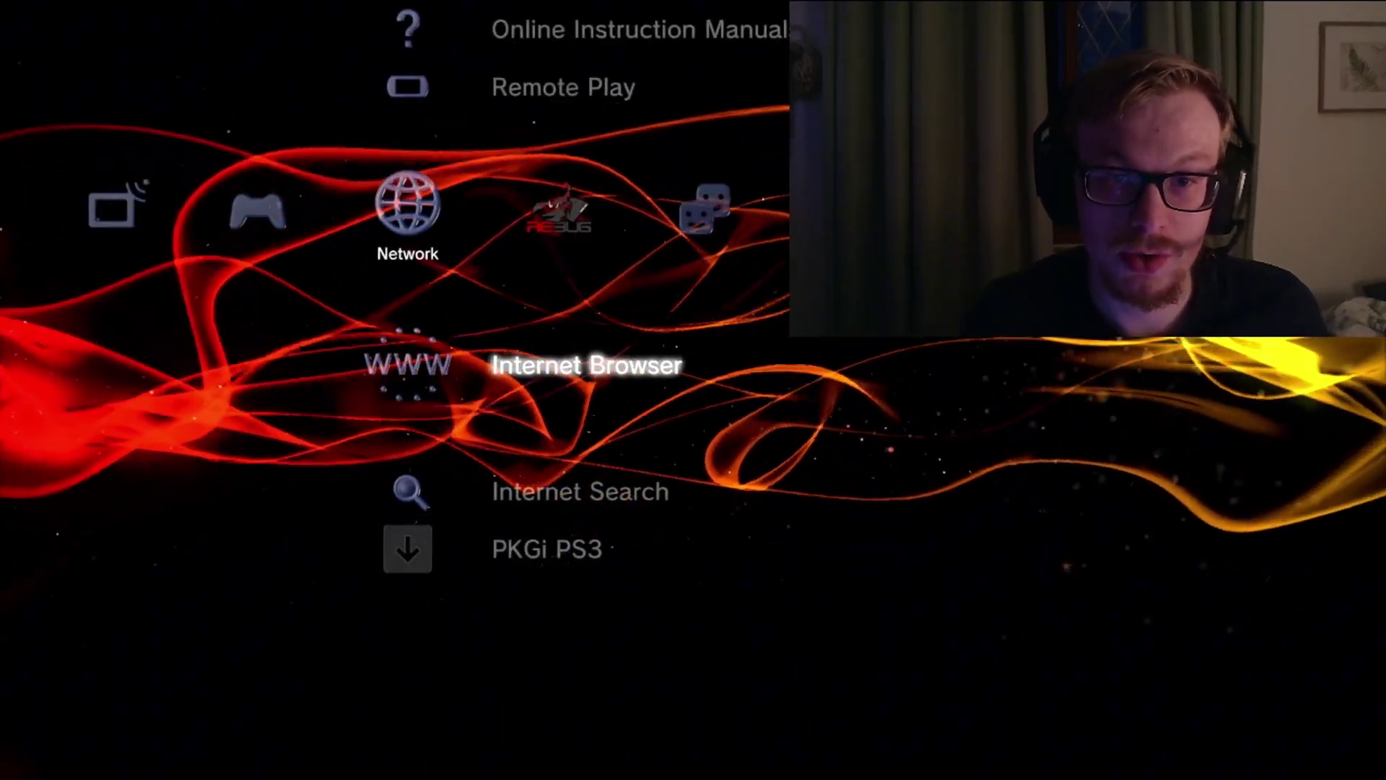
{"action": "key", "text": "Menu"}
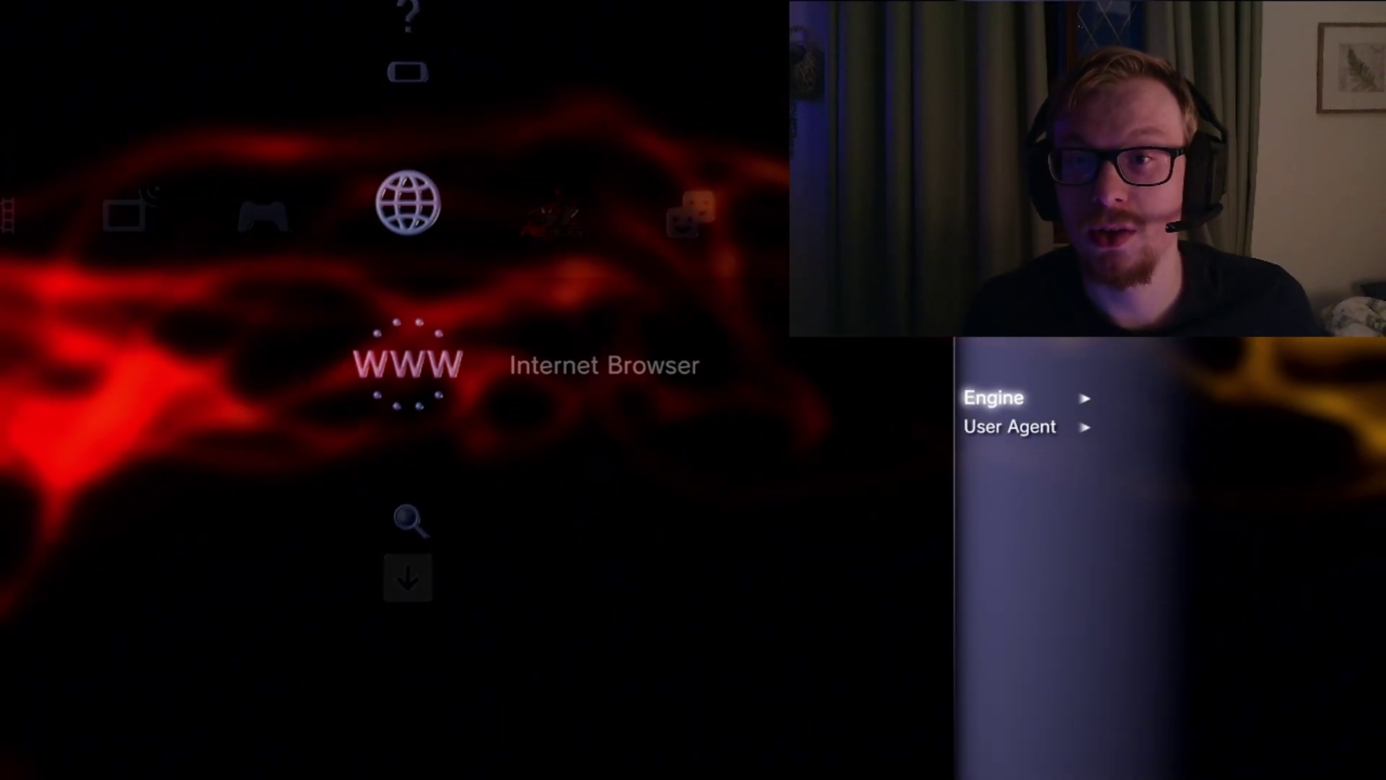
{"action": "key", "text": "Escape"}
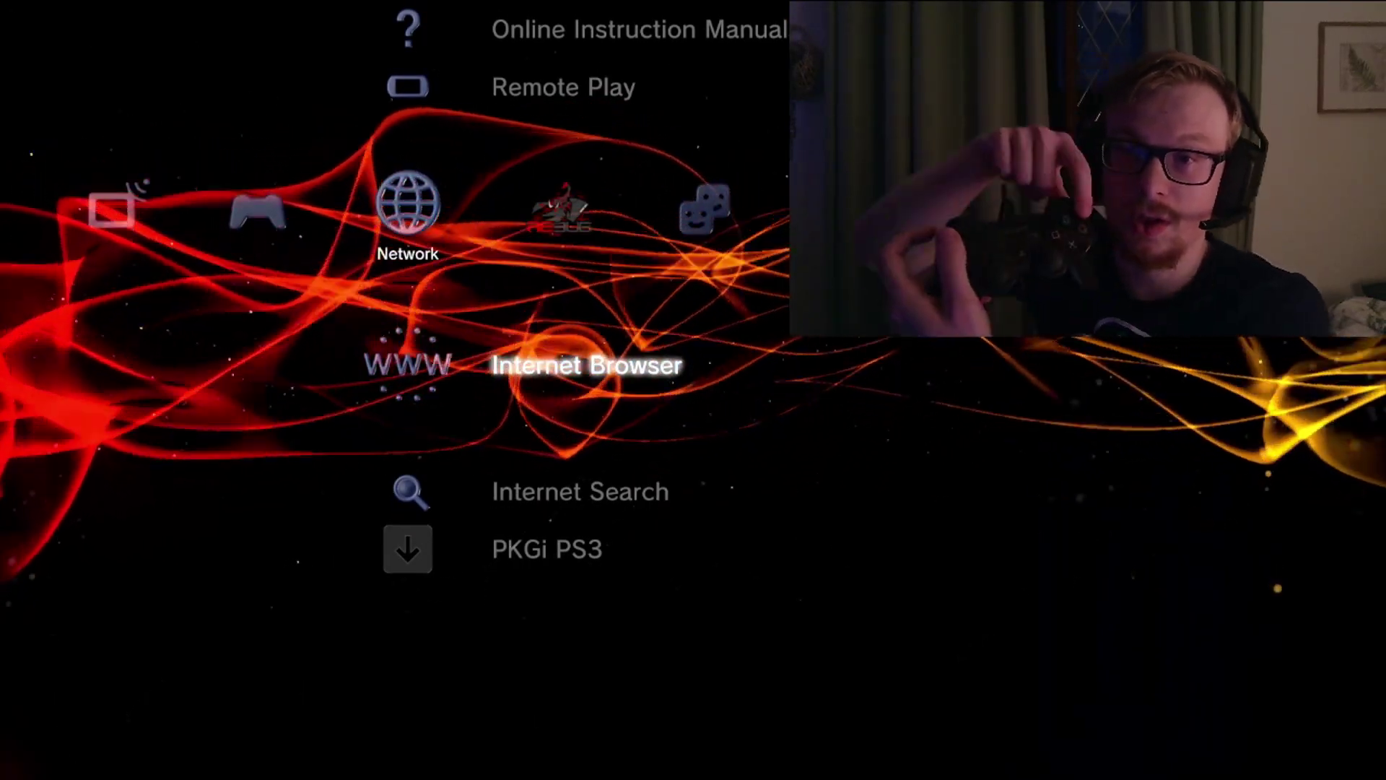
{"action": "key", "text": "Menu"}
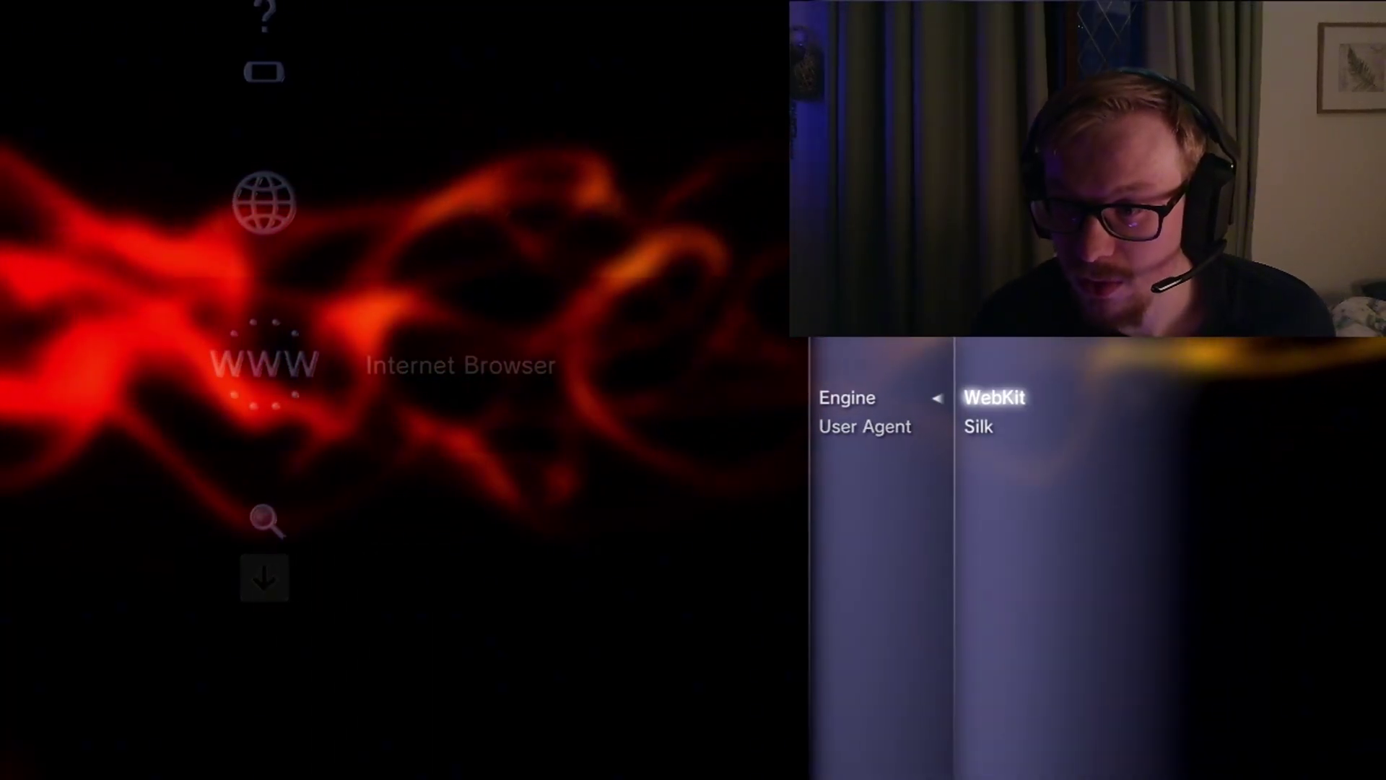
{"action": "key", "text": "Left"}
{"action": "key", "text": "Down"}
{"action": "key", "text": "Right"}
{"action": "key", "text": "Left"}
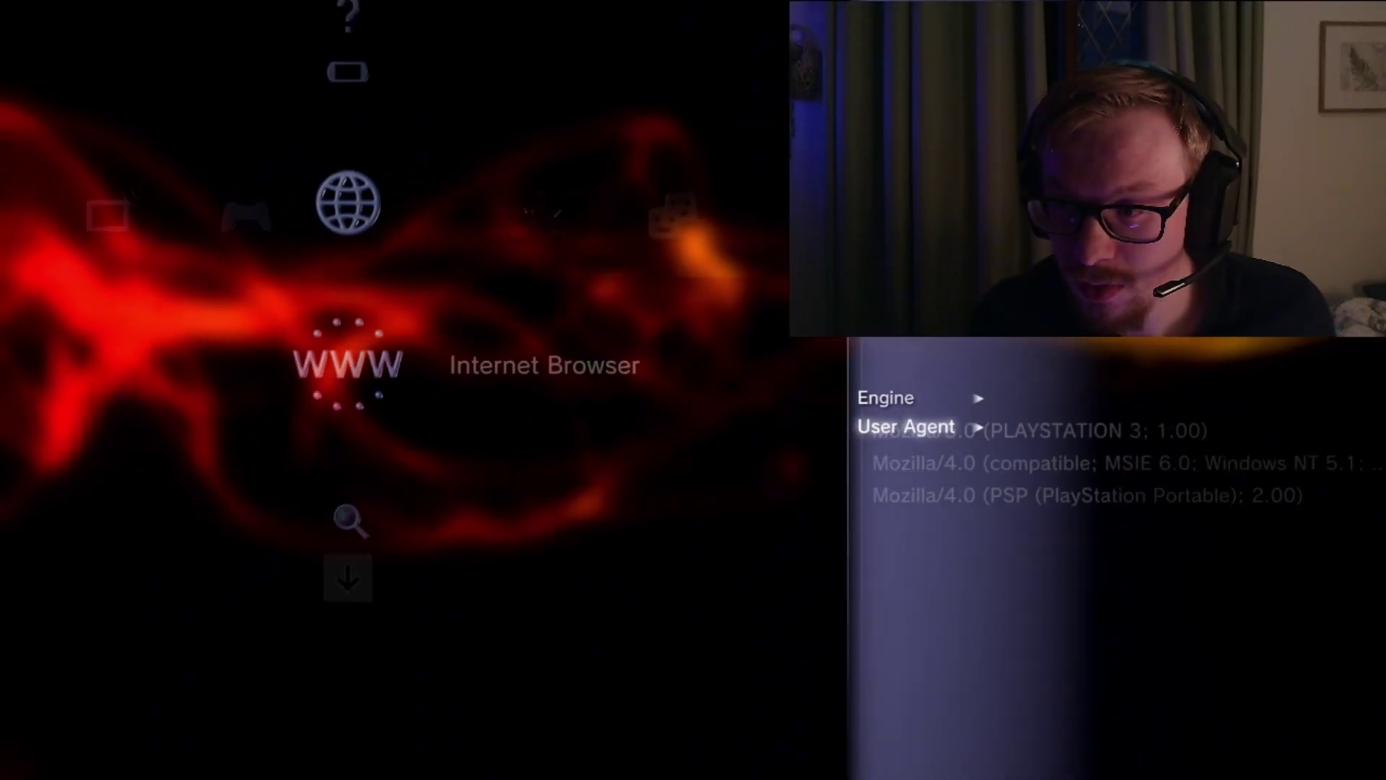
{"action": "key", "text": "Up"}
{"action": "key", "text": "Right"}
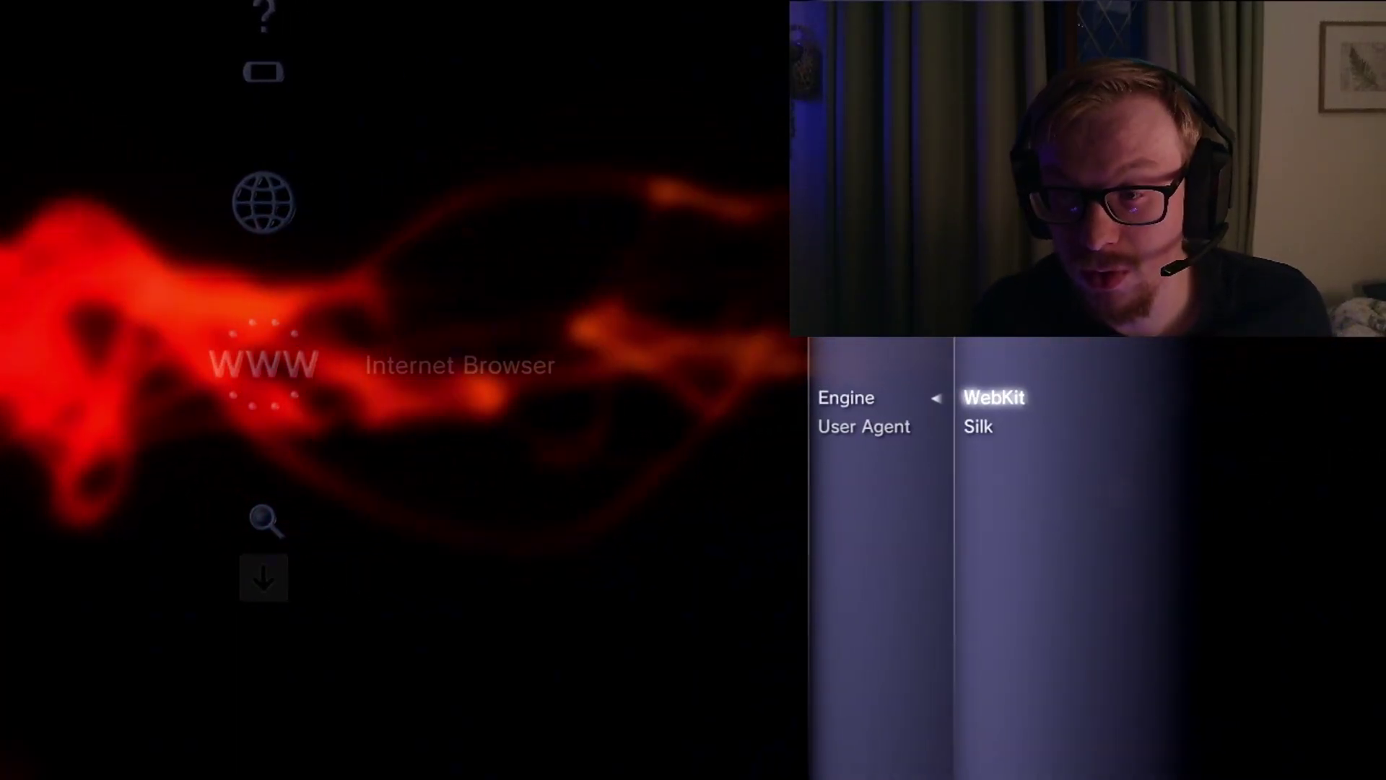
{"action": "key", "text": "Left"}
{"action": "key", "text": "Down"}
{"action": "key", "text": "Right"}
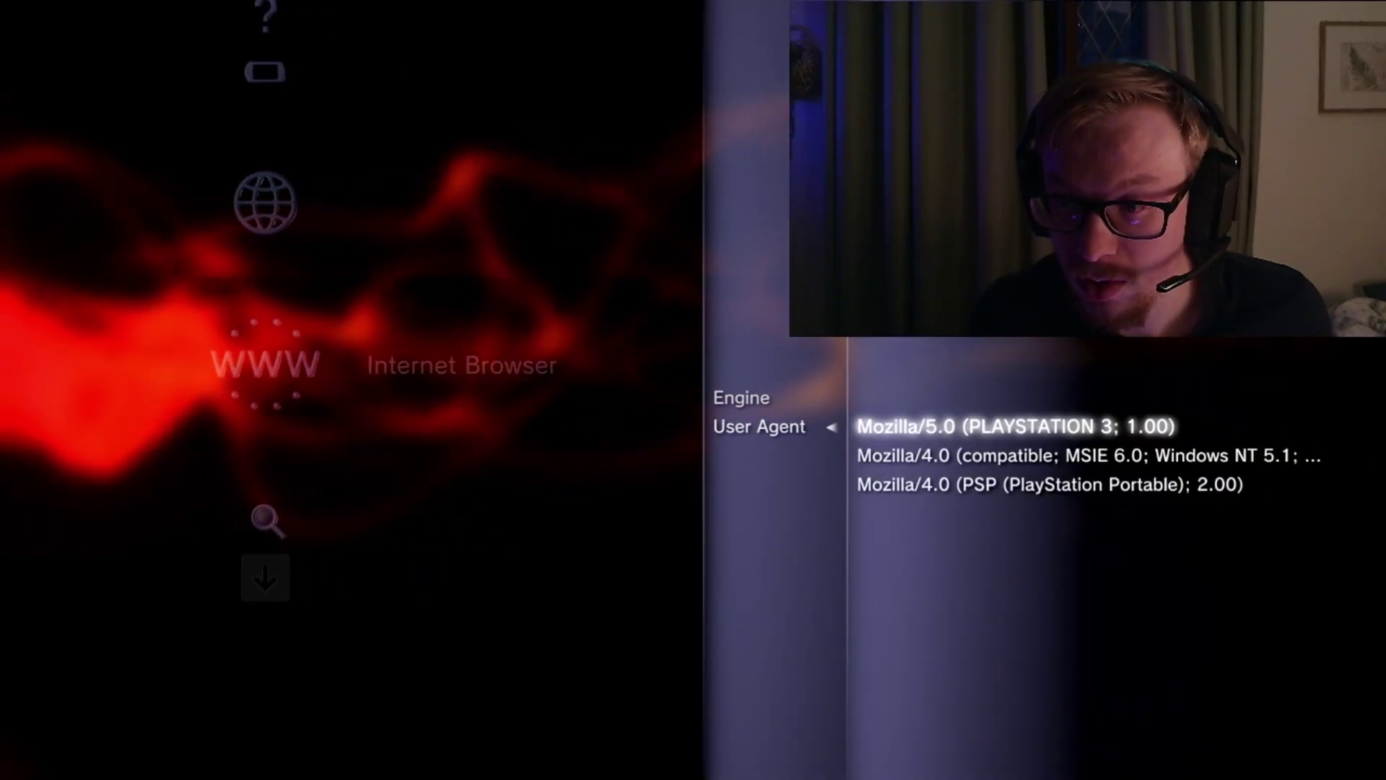
{"action": "key", "text": "Left"}
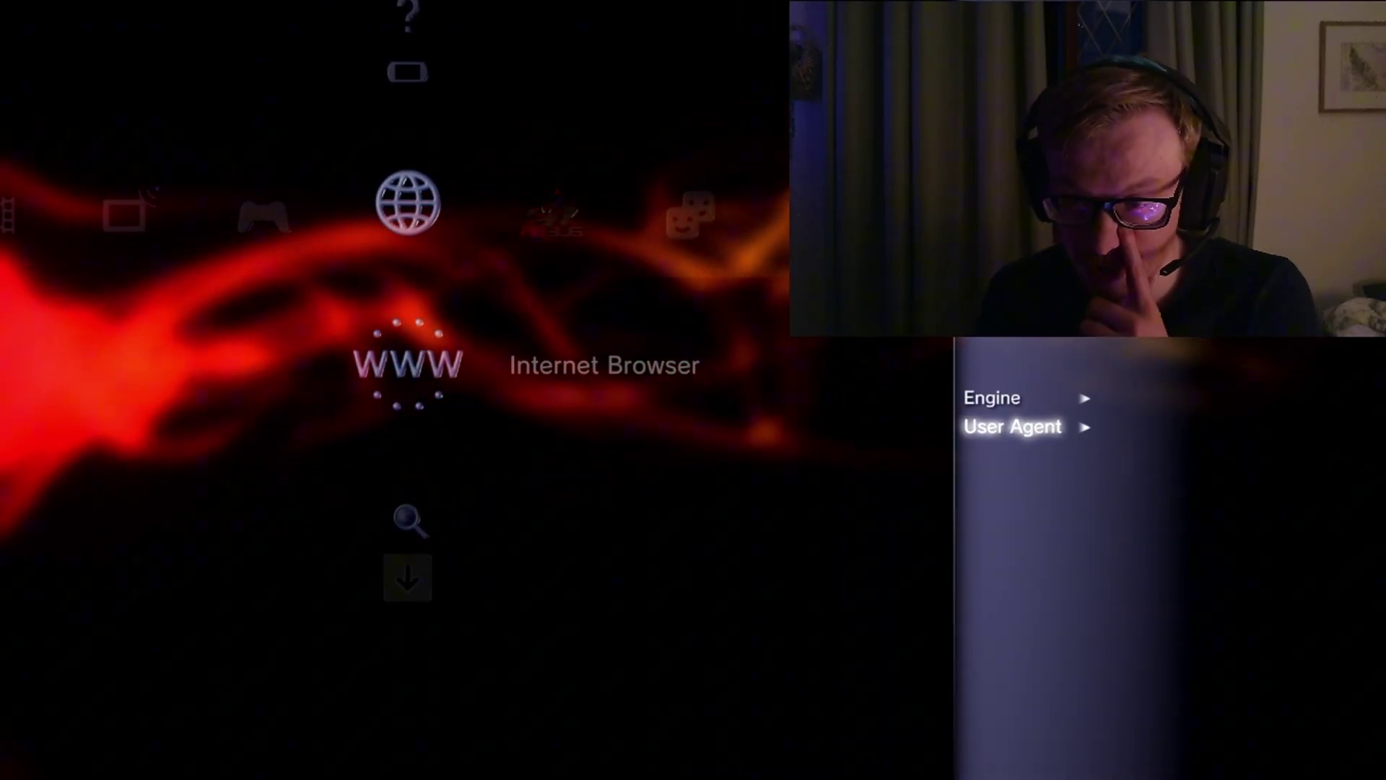
{"action": "key", "text": "Right"}
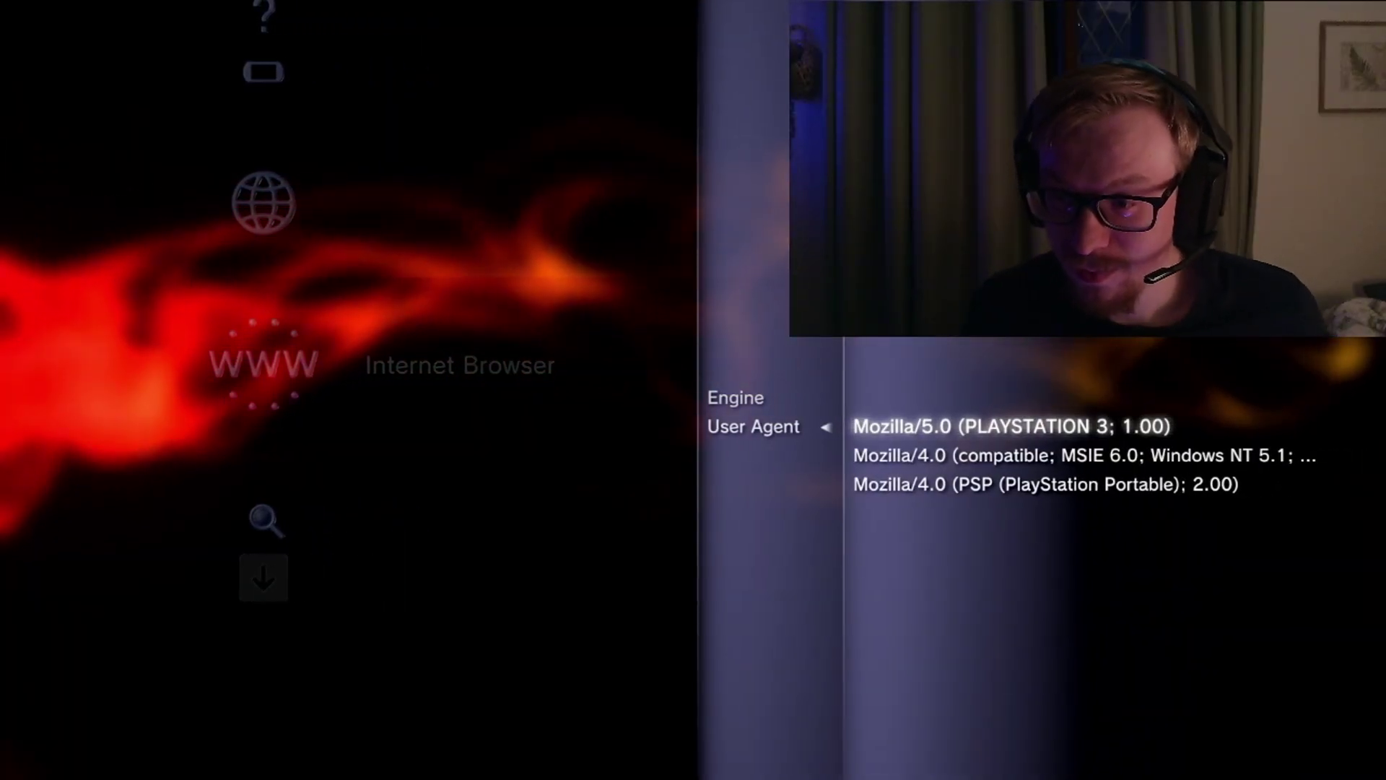
{"action": "key", "text": "Down"}
{"action": "key", "text": "Down"}
{"action": "key", "text": "Up"}
{"action": "key", "text": "Up"}
{"action": "key", "text": "Down"}
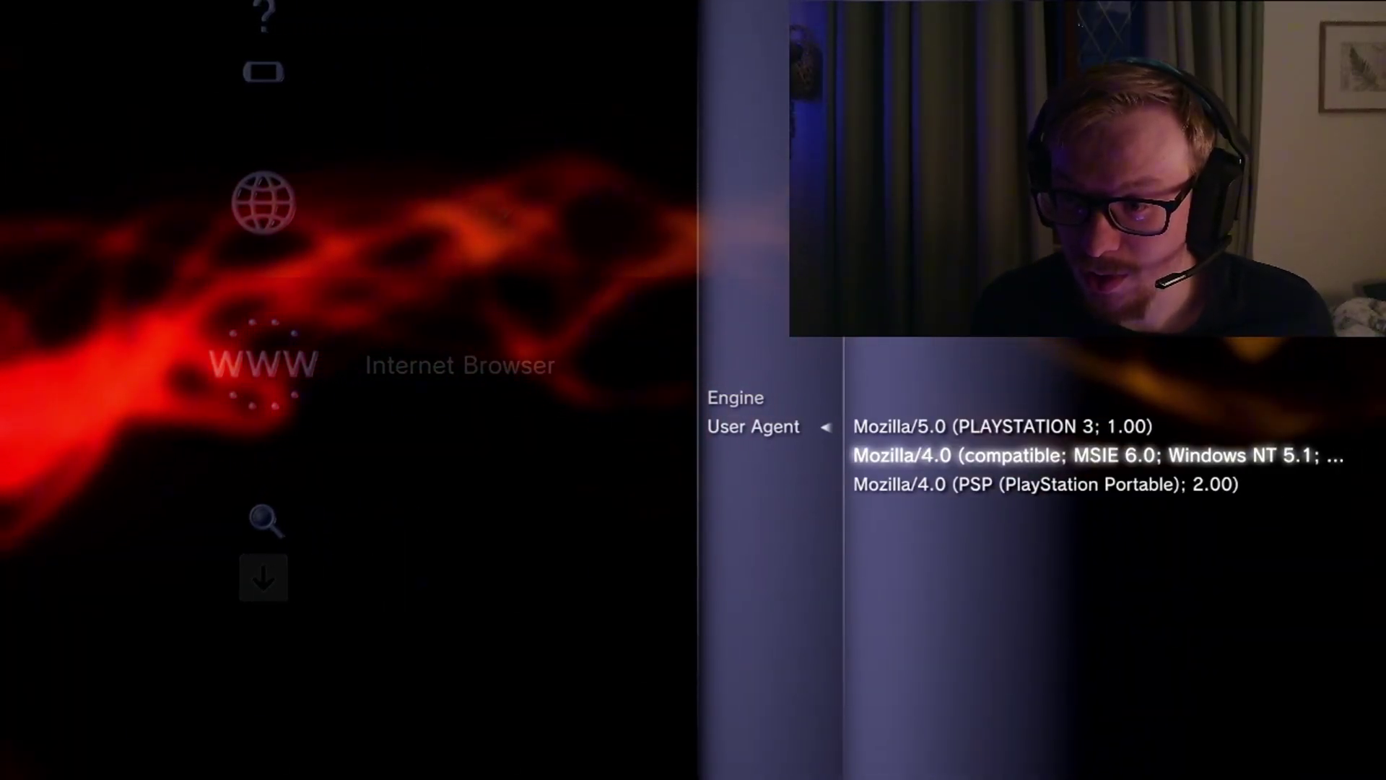
{"action": "key", "text": "Up"}
Step: Leave the options unchanged, go back through pages and quit the browser
{"action": "key", "text": "Return"}
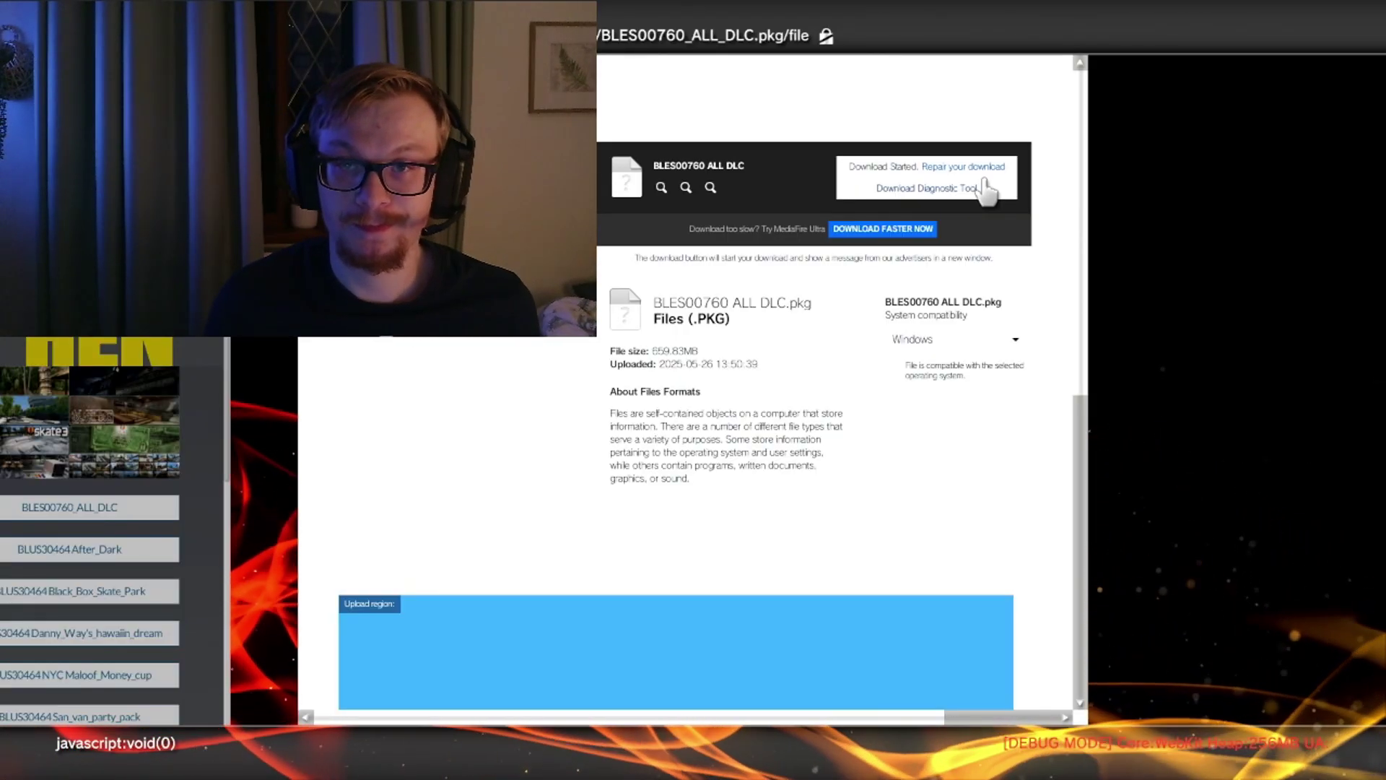
{"action": "key", "text": "alt+Left"}
{"action": "key", "text": "alt+Left"}
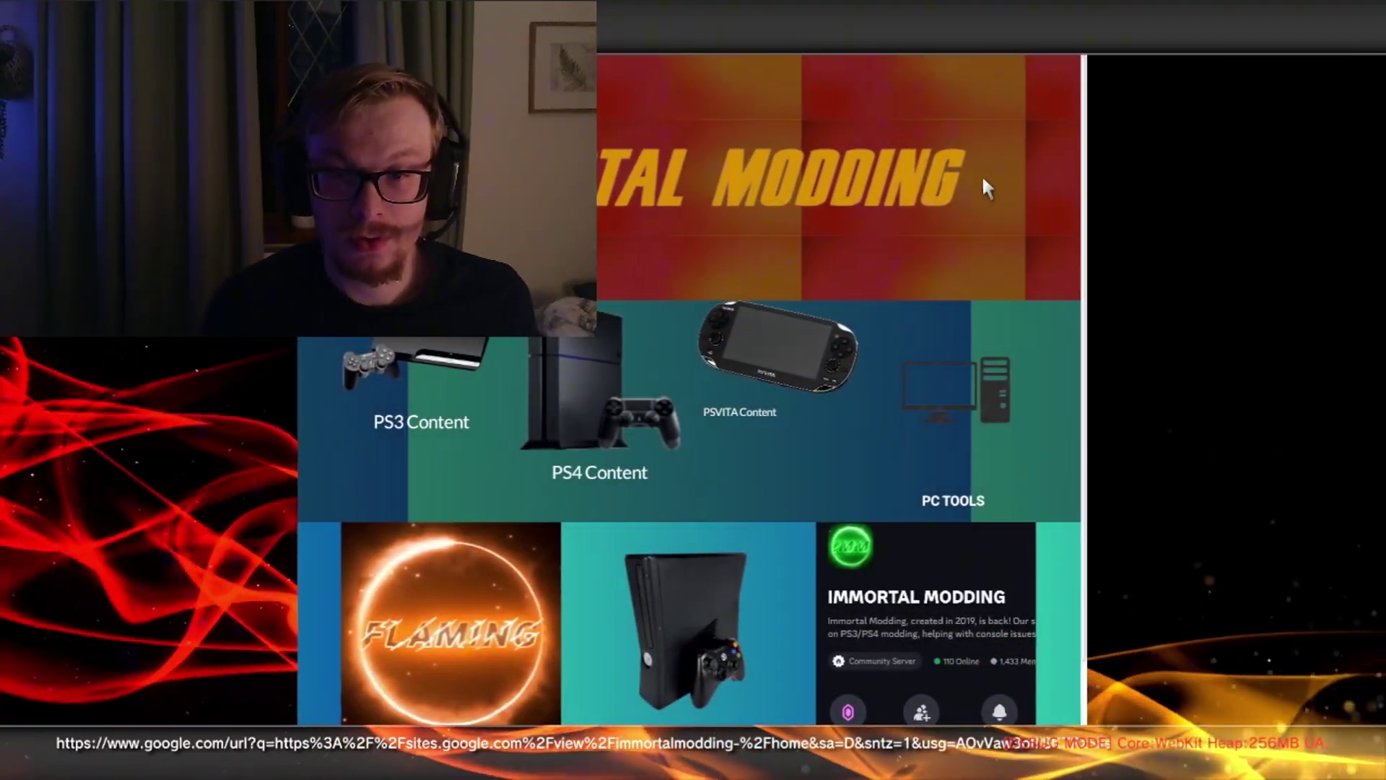
{"action": "key", "text": "Escape"}
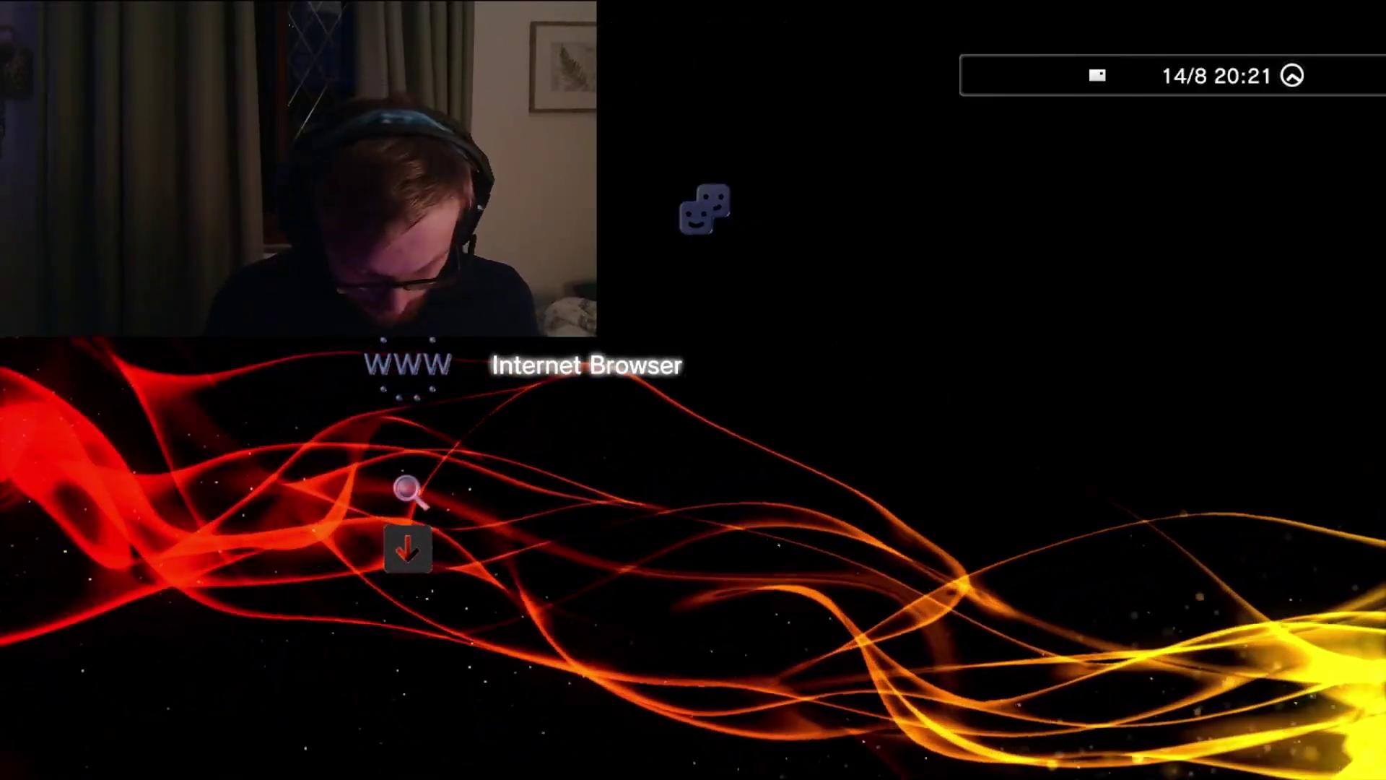
Step: Set the browser engine to WebKit and user agent to Mozilla/4.0 (PSP), then relaunch it
{"action": "key", "text": "Menu"}
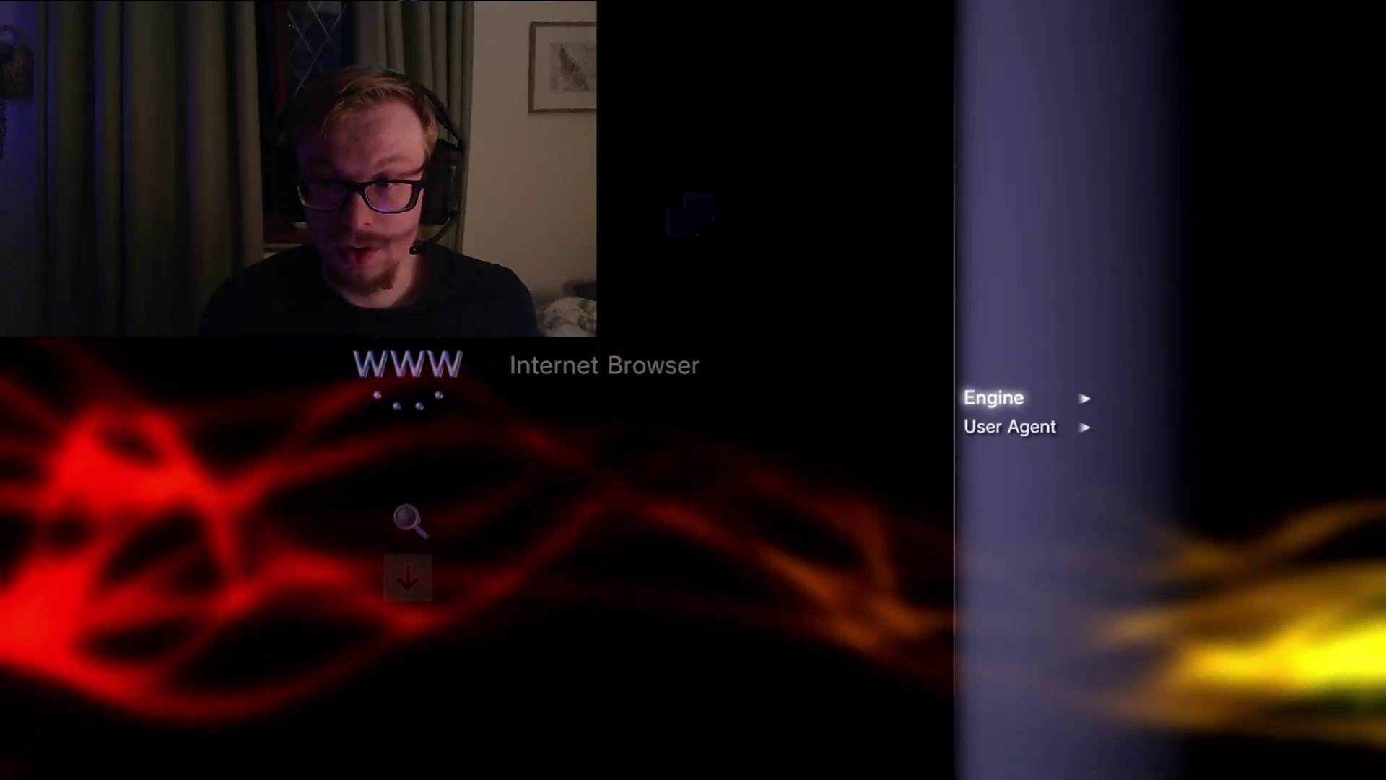
{"action": "key", "text": "Return"}
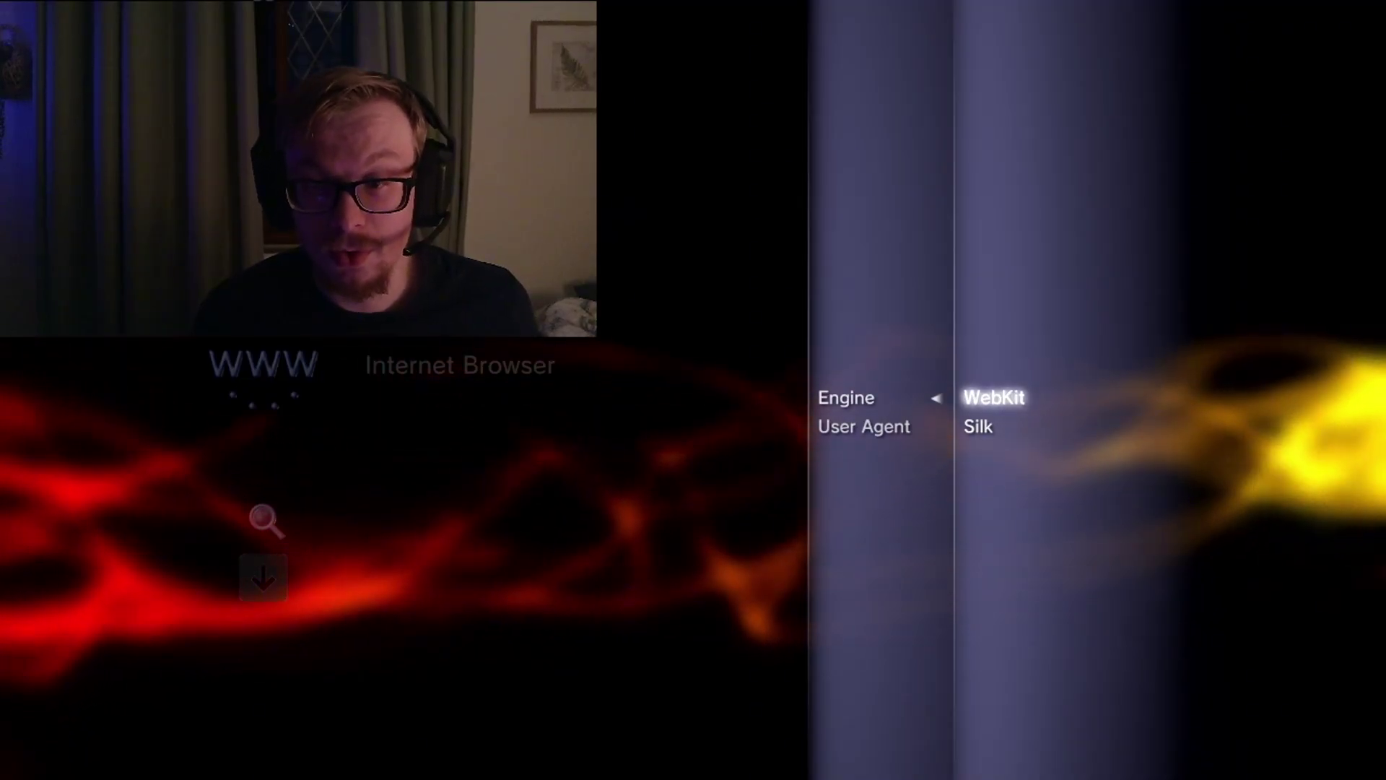
{"action": "key", "text": "Escape"}
{"action": "key", "text": "Return"}
{"action": "key", "text": "Down"}
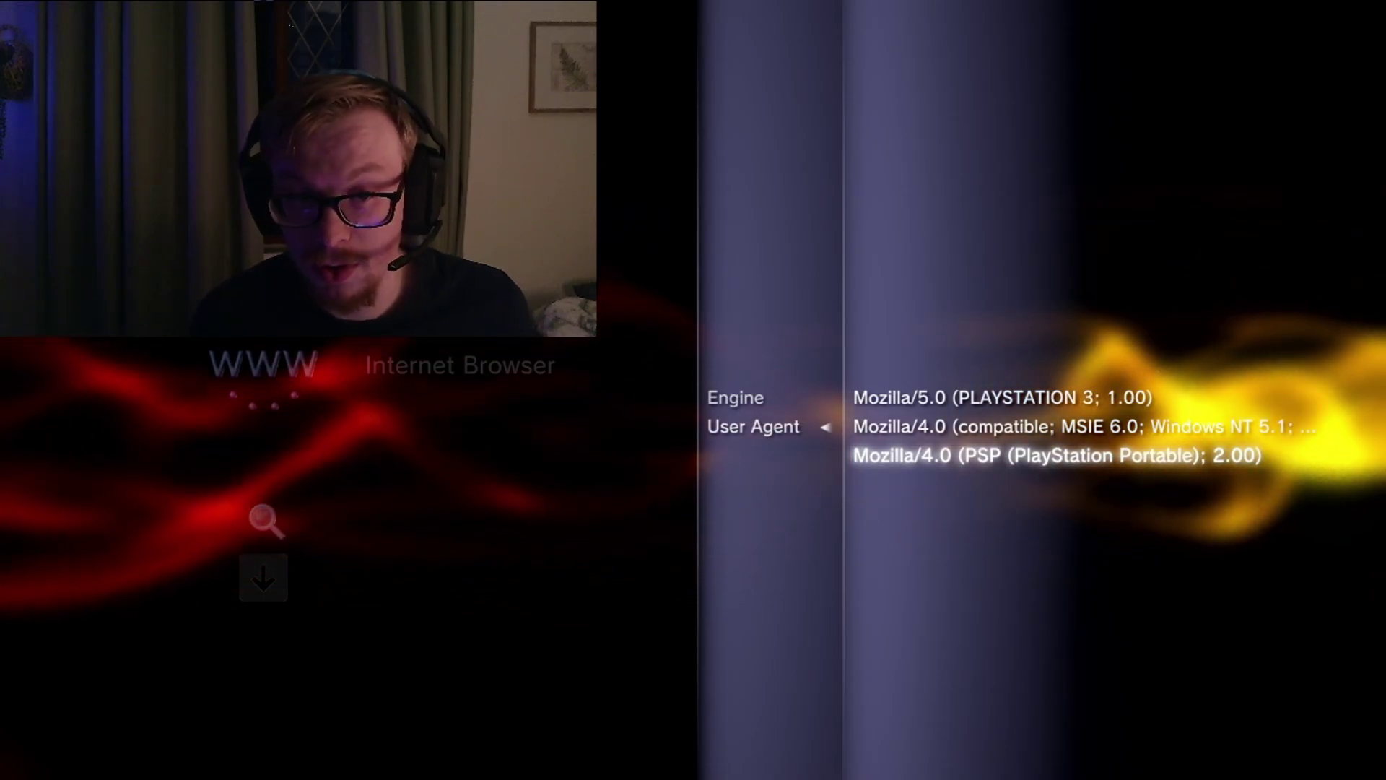
{"action": "key", "text": "Escape"}
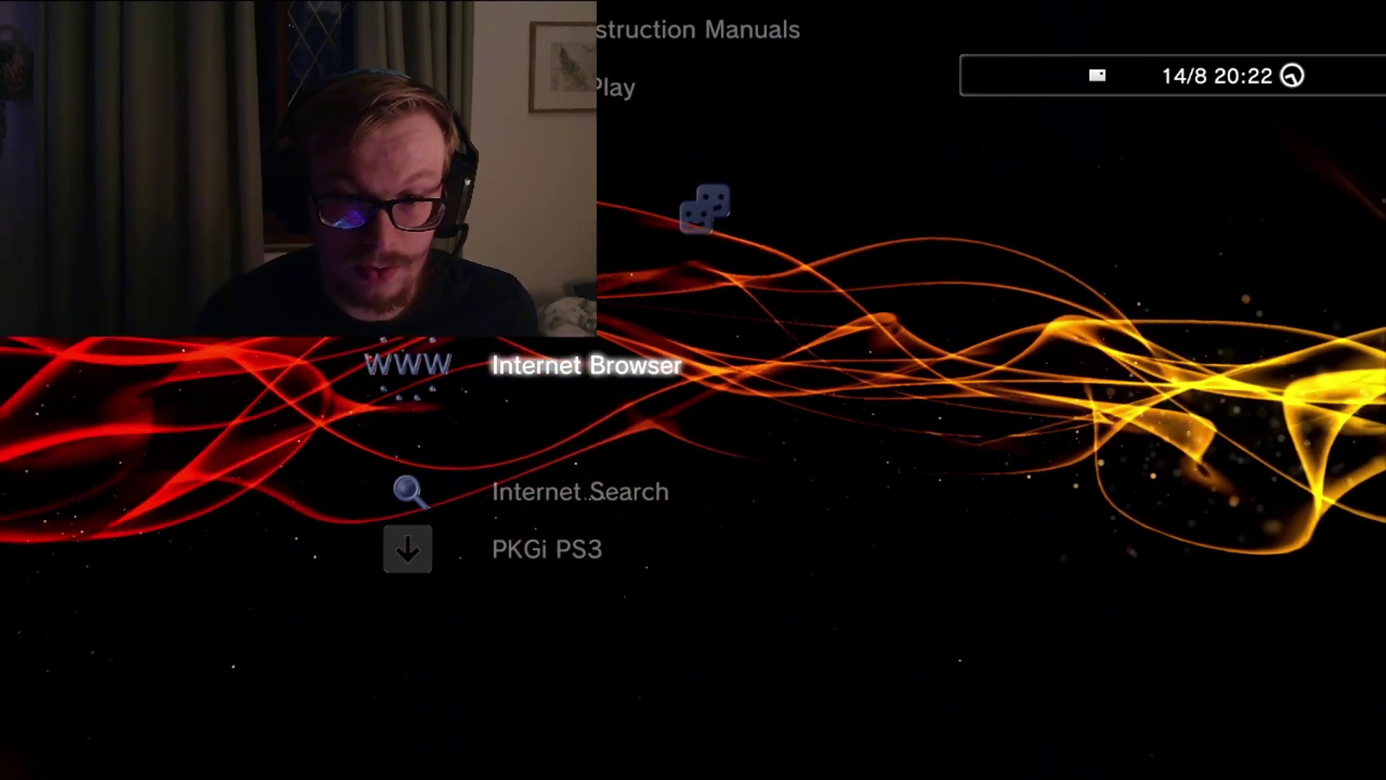
{"action": "key", "text": "Return"}
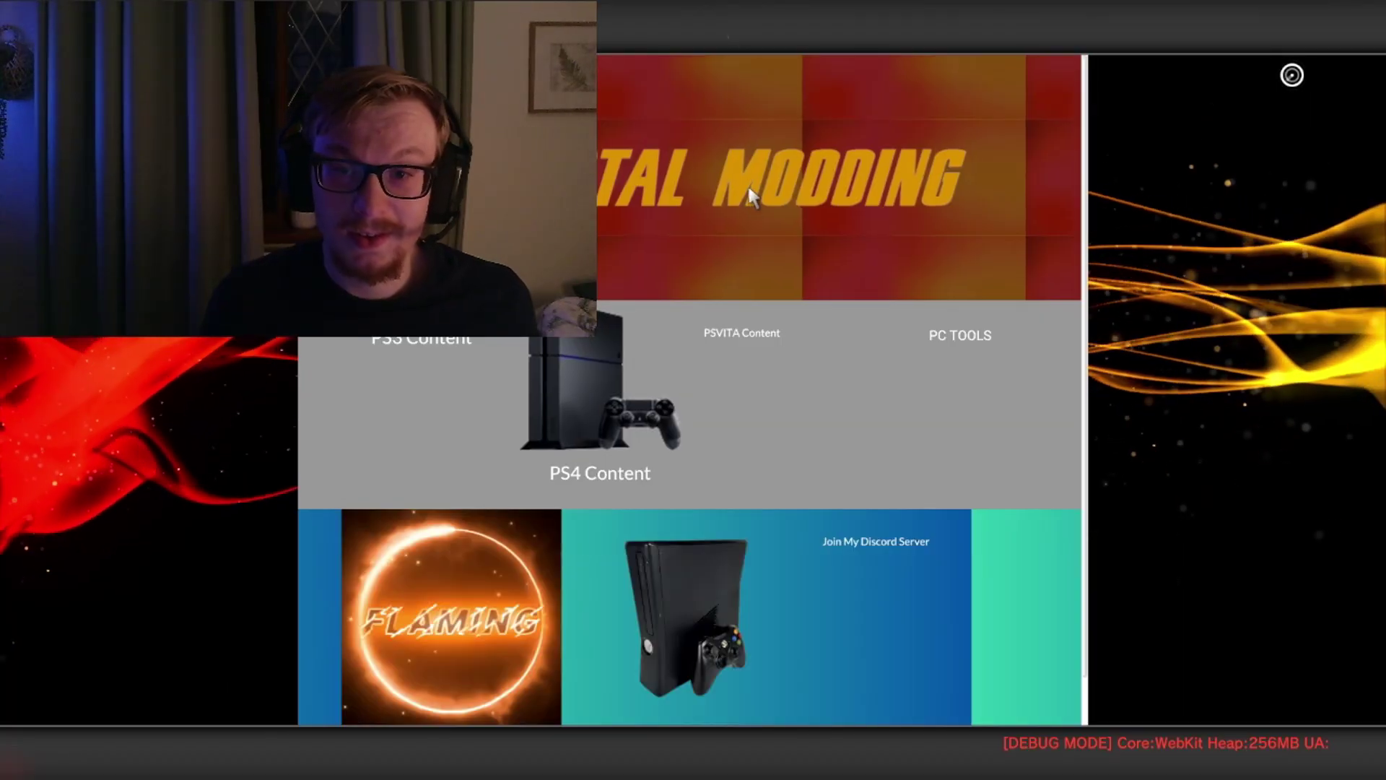
Step: Go from Immortal Modding's Skate3 page to the BLES00760_ALL_DLC MediaFire link, accepting the certificate warning
{"action": "left_click", "coordinate": [741, 184]}
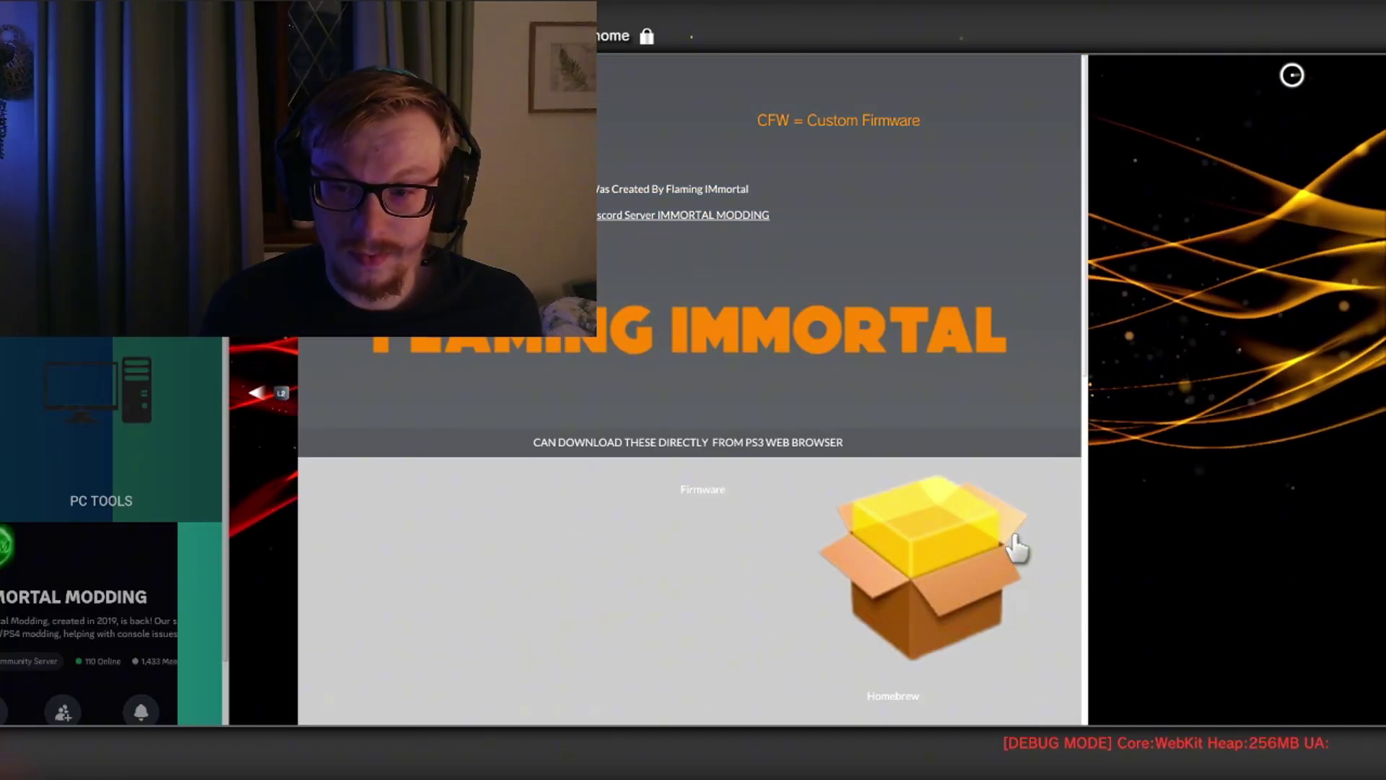
{"action": "scroll", "coordinate": [817, 479], "scroll_direction": "down", "scroll_amount": 10}
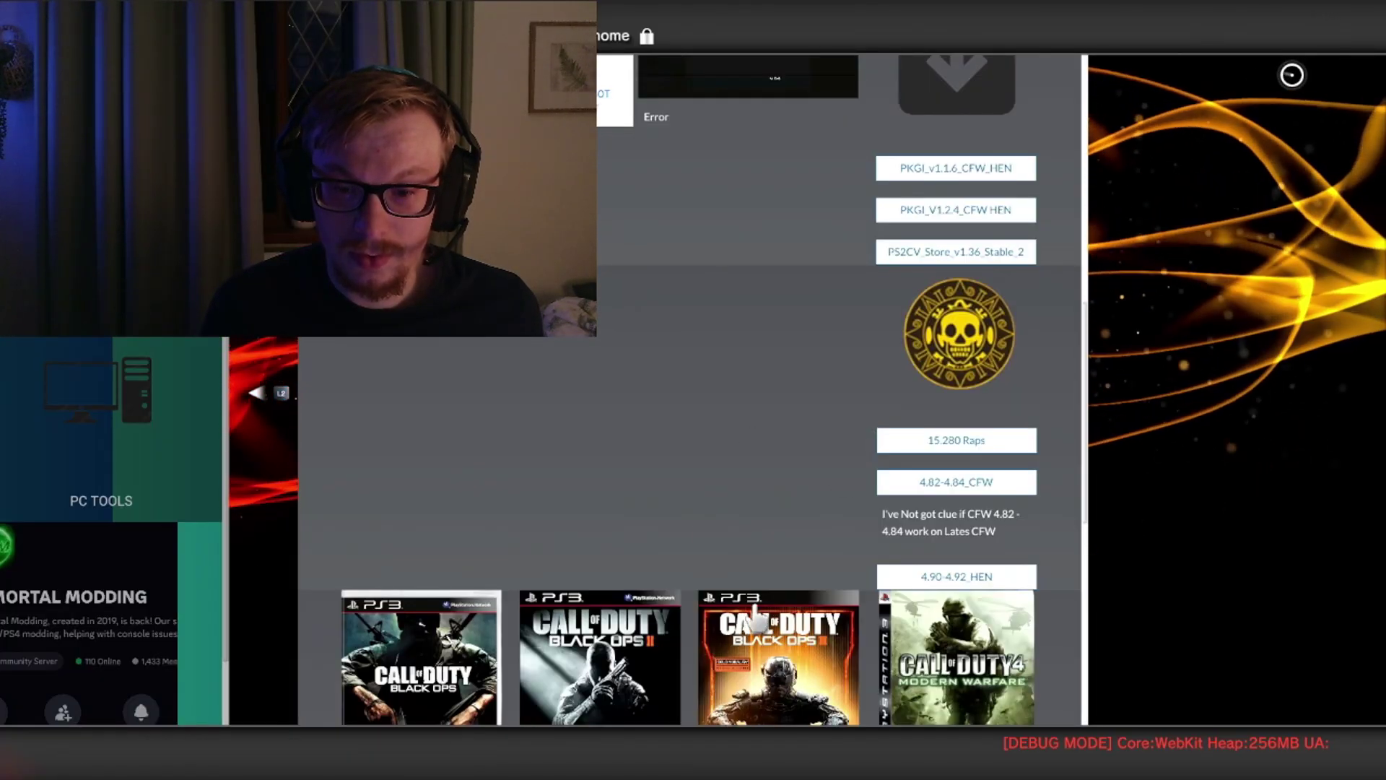
{"action": "scroll", "coordinate": [709, 619], "scroll_direction": "down", "scroll_amount": 5}
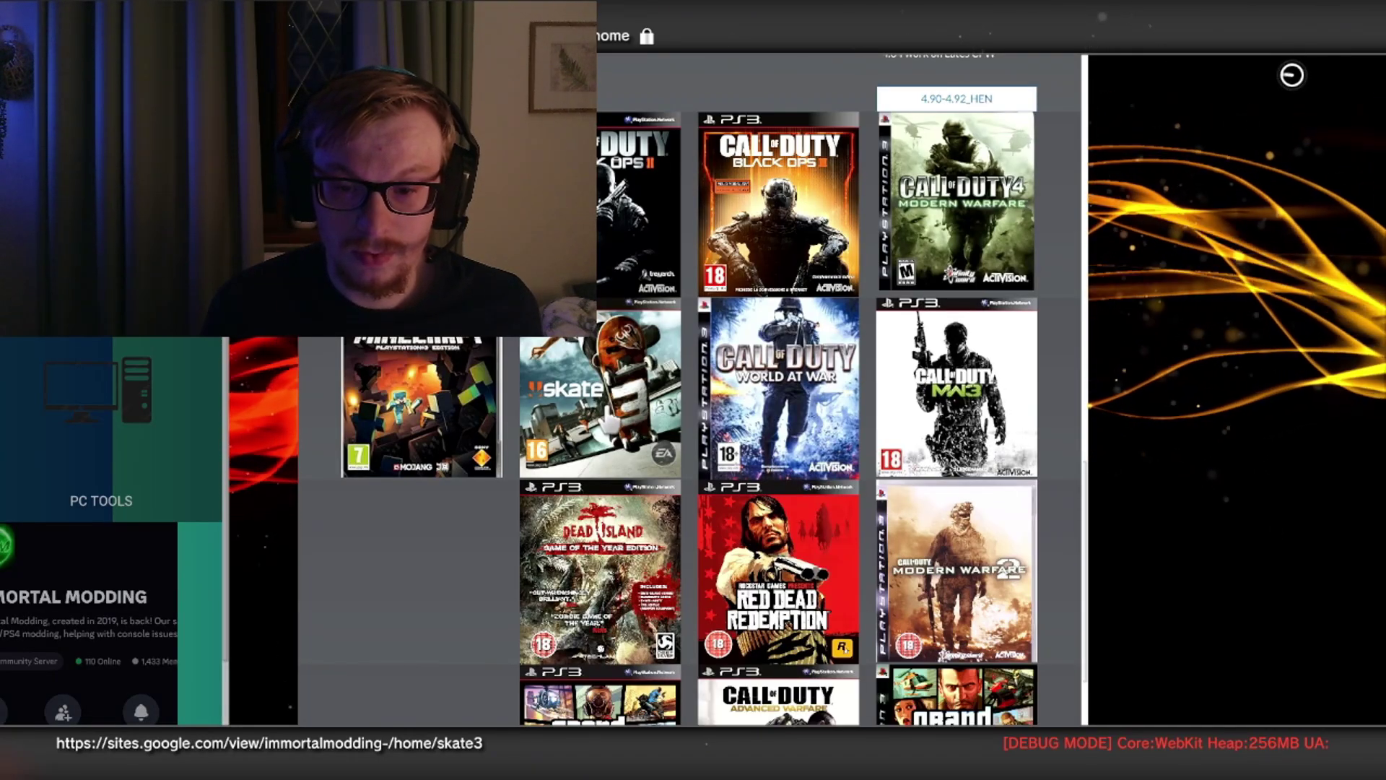
{"action": "left_click", "coordinate": [902, 195]}
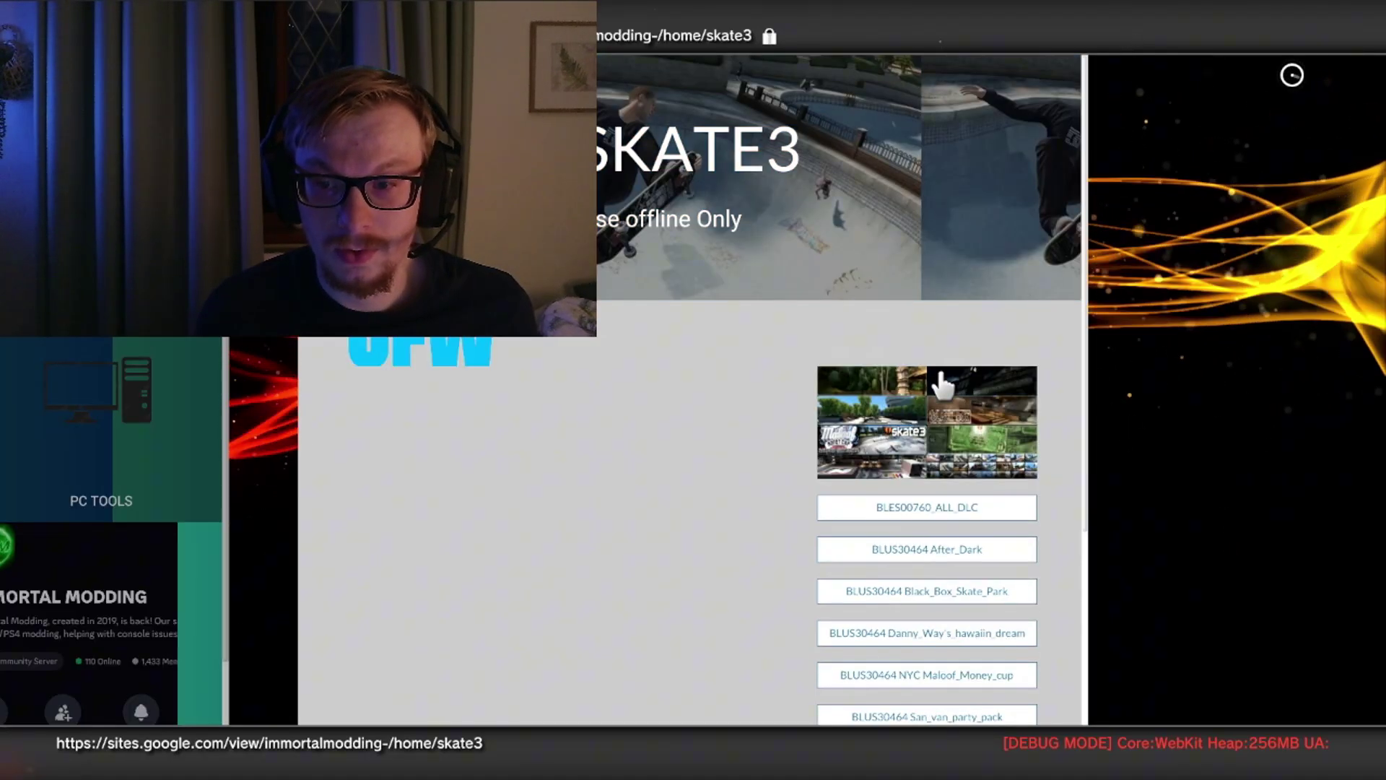
{"action": "left_click", "coordinate": [932, 507]}
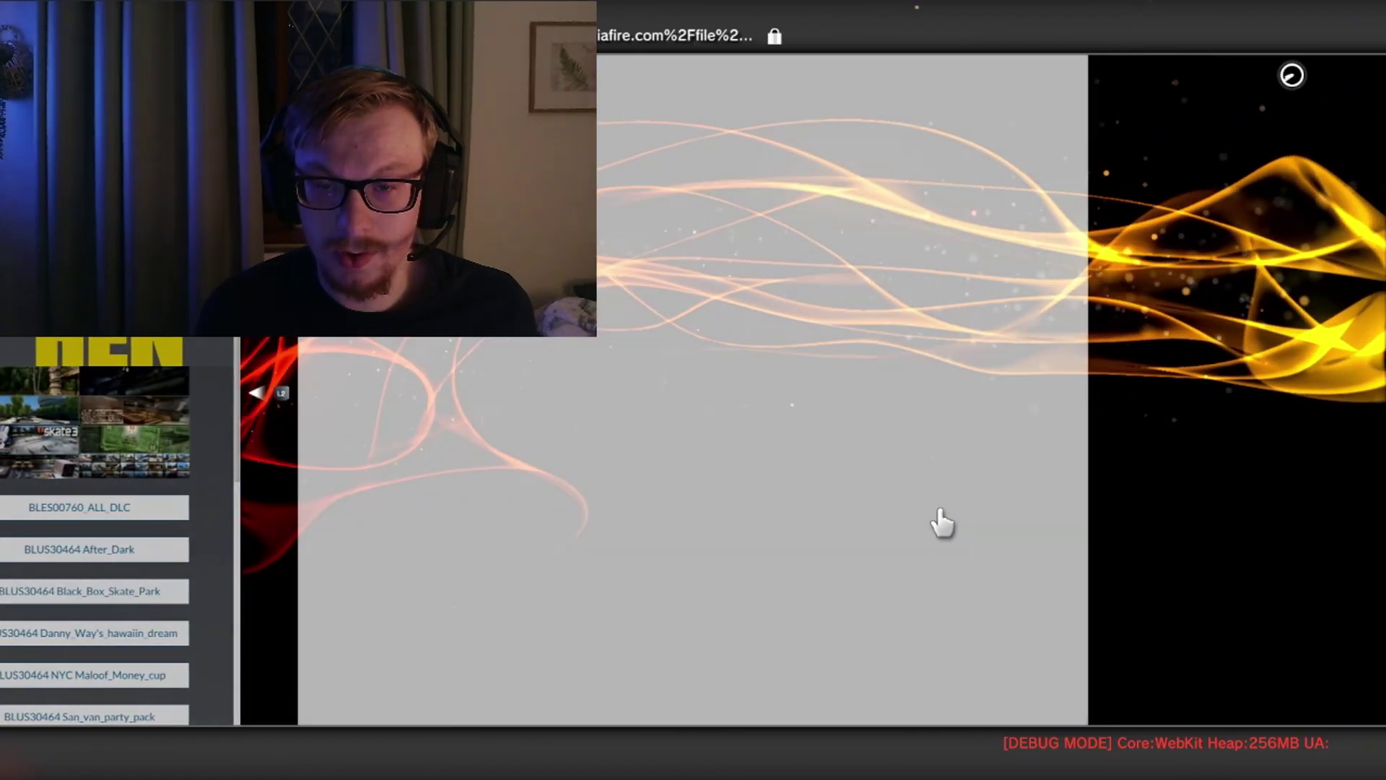
{"action": "key", "text": "Return"}
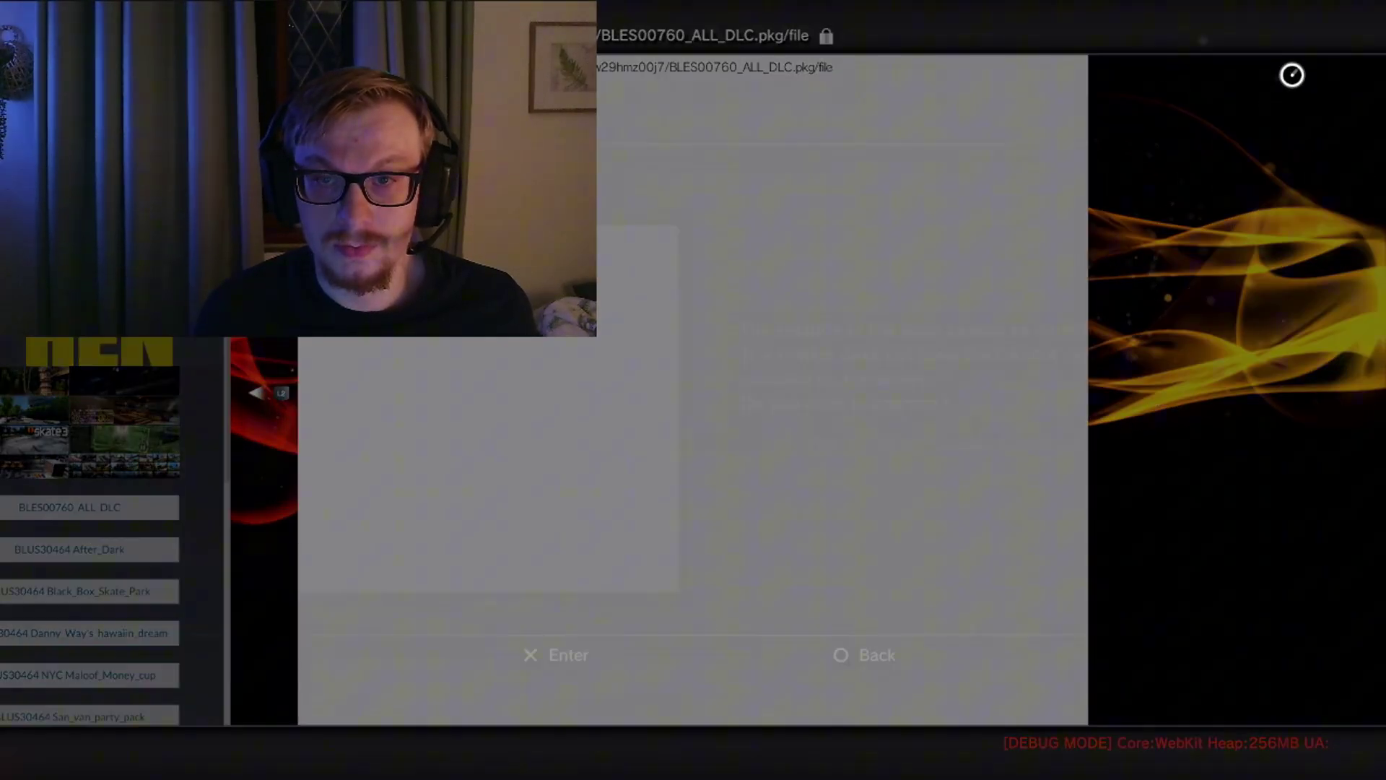
{"action": "key", "text": "Return"}
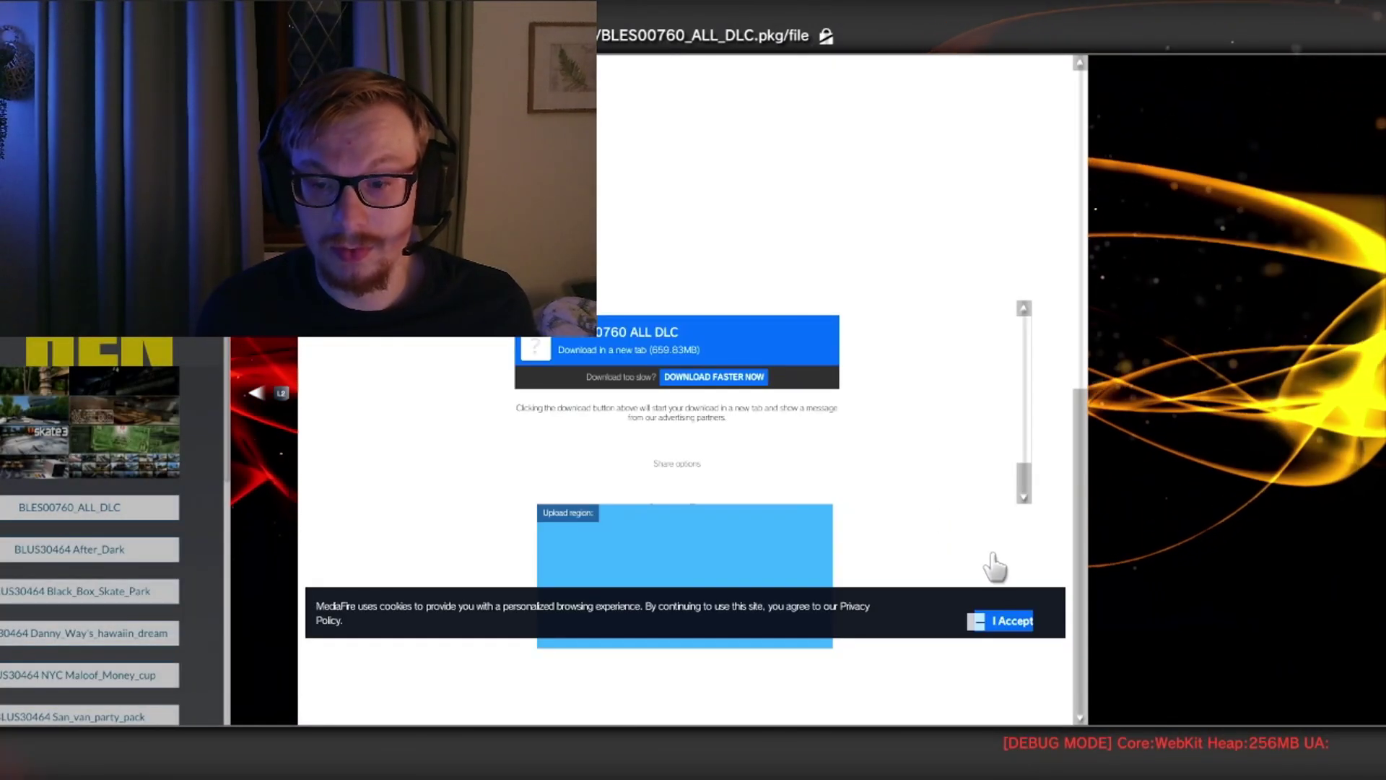
Step: Accept MediaFire's cookies, try the BLES00760 ALL DLC download, and dismiss the resulting error
{"action": "left_click", "coordinate": [995, 627]}
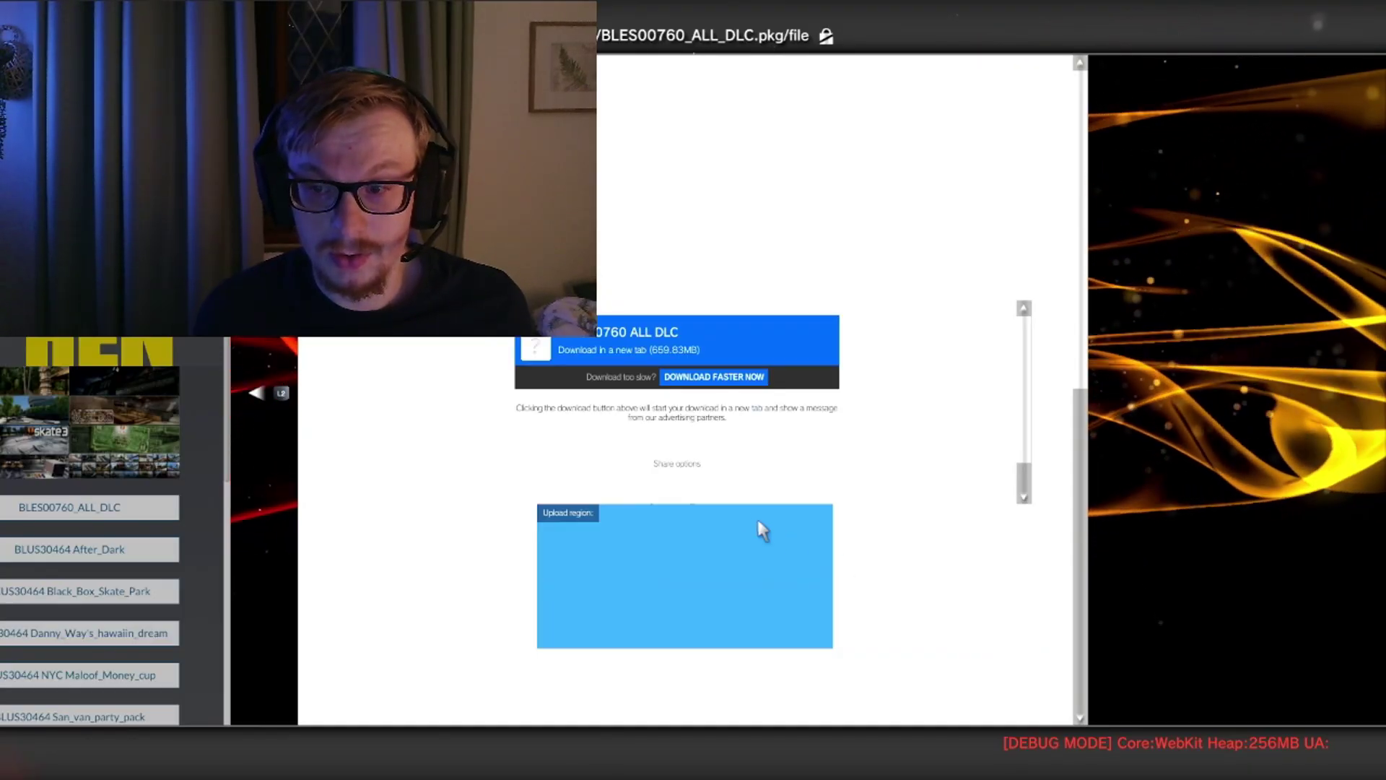
{"action": "left_click", "coordinate": [693, 339]}
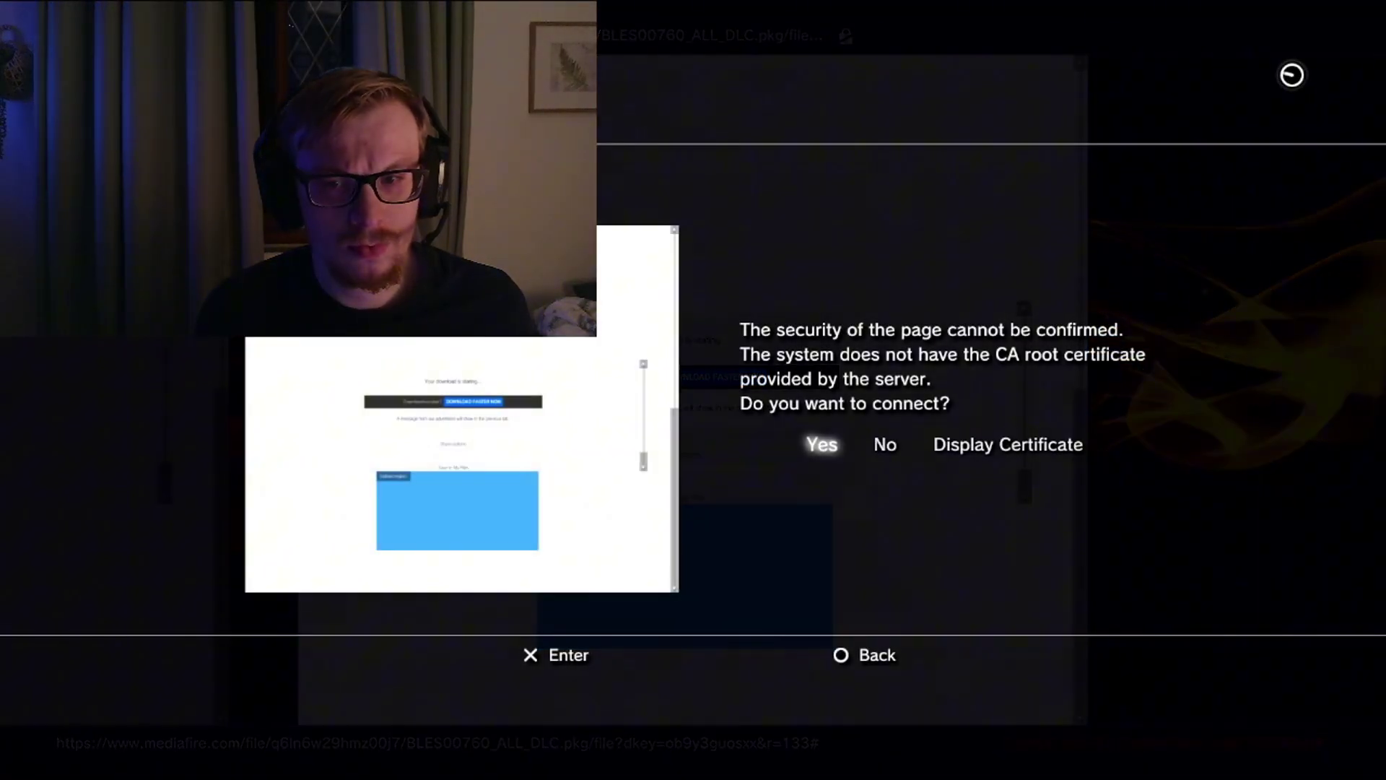
{"action": "key", "text": "Return"}
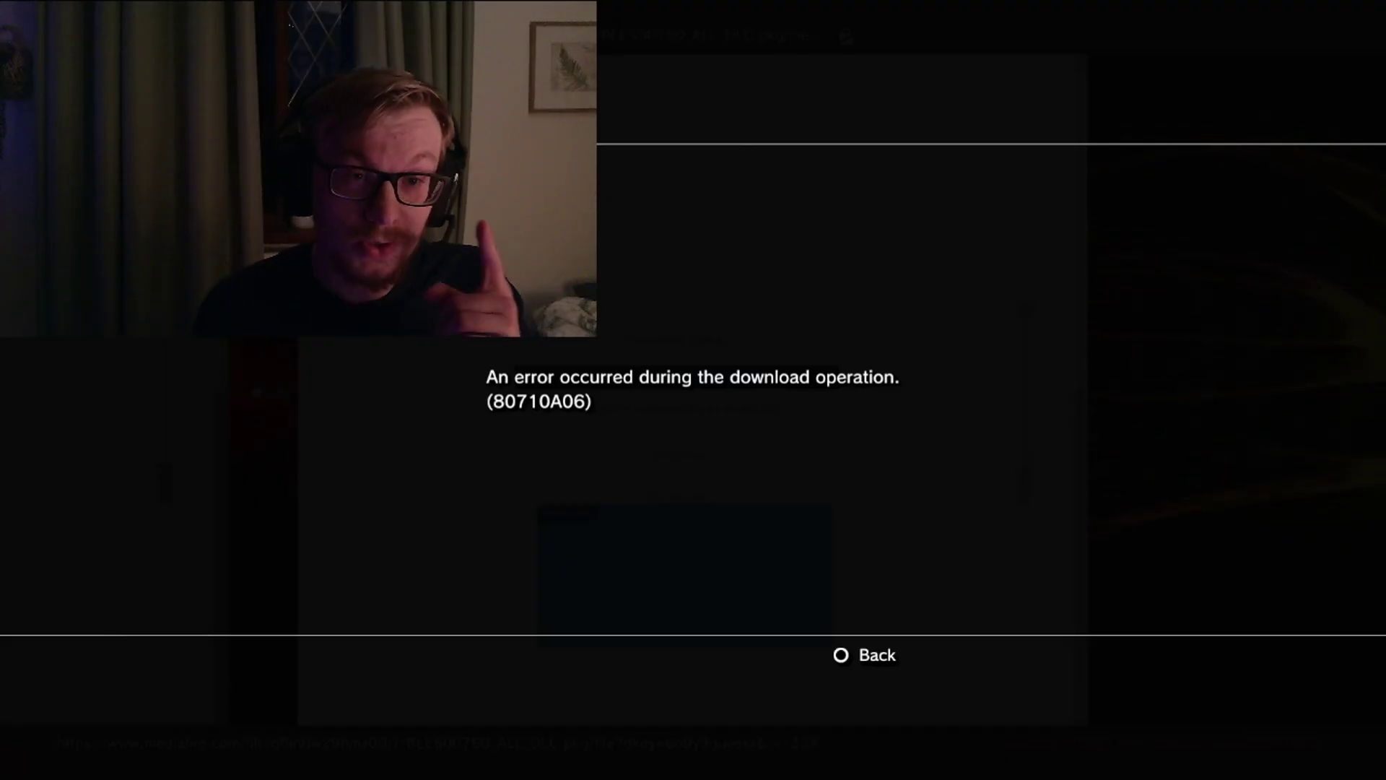
{"action": "key", "text": "Escape"}
Step: Edit the page address from https to http and load it
{"action": "key", "text": "Menu"}
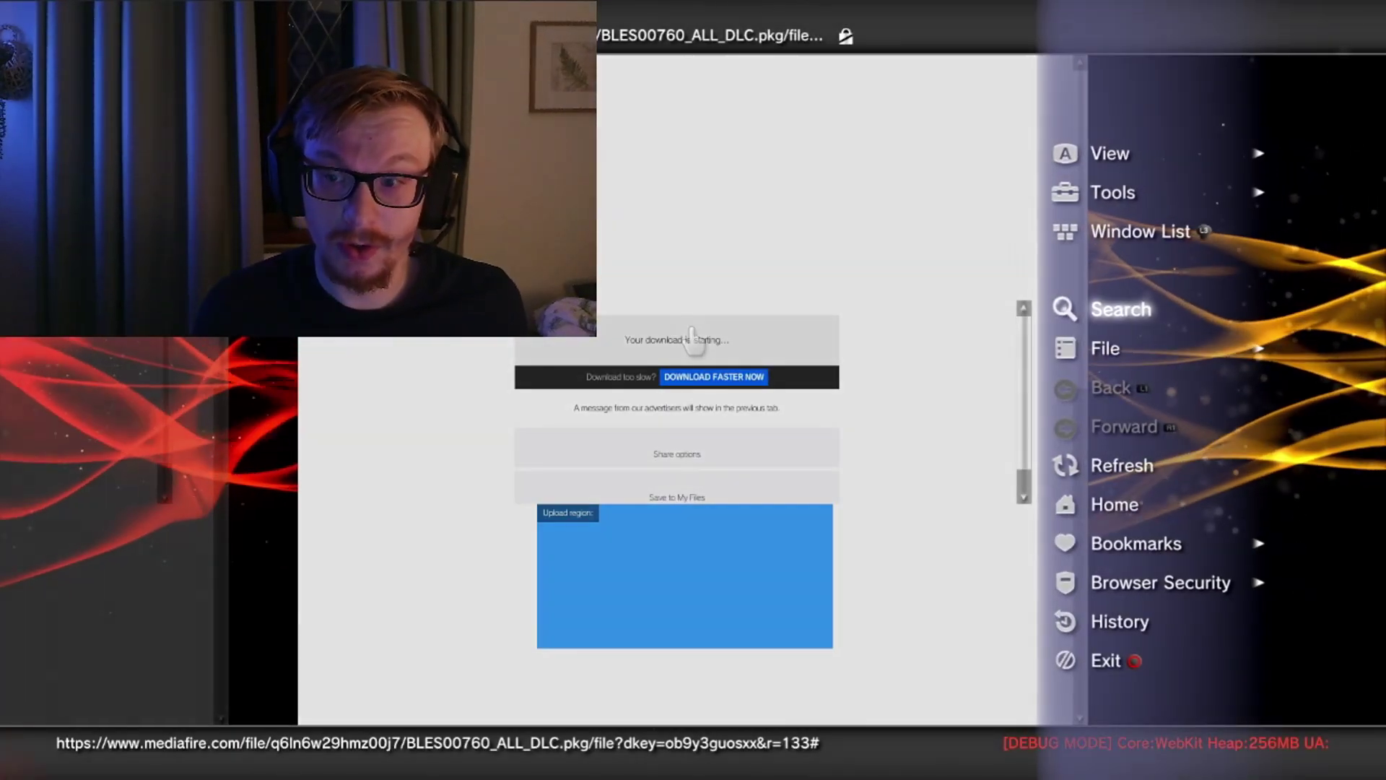
{"action": "key", "text": "Escape"}
{"action": "key", "text": "Select"}
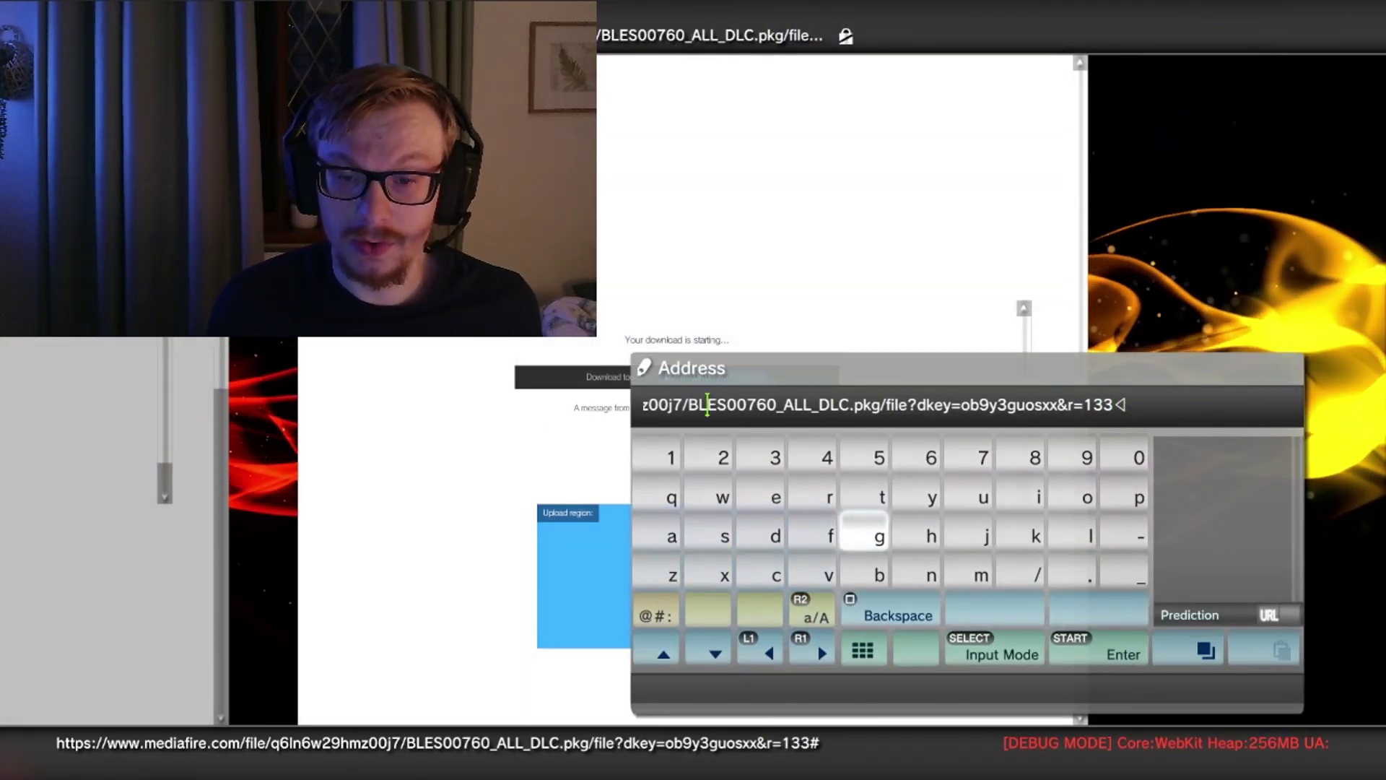
{"action": "key", "text": "Left"}
{"action": "key", "text": "Left"}
{"action": "key", "text": "Left"}
{"action": "key", "text": "Left"}
{"action": "key", "text": "Left"}
{"action": "key", "text": "Left"}
{"action": "key", "text": "Left"}
{"action": "key", "text": "Left"}
{"action": "key", "text": "Left"}
{"action": "key", "text": "Left"}
{"action": "key", "text": "Left"}
{"action": "key", "text": "Left"}
{"action": "key", "text": "Left"}
{"action": "key", "text": "Left"}
{"action": "key", "text": "Left"}
{"action": "key", "text": "Left"}
{"action": "key", "text": "Left"}
{"action": "key", "text": "Left"}
{"action": "key", "text": "Left"}
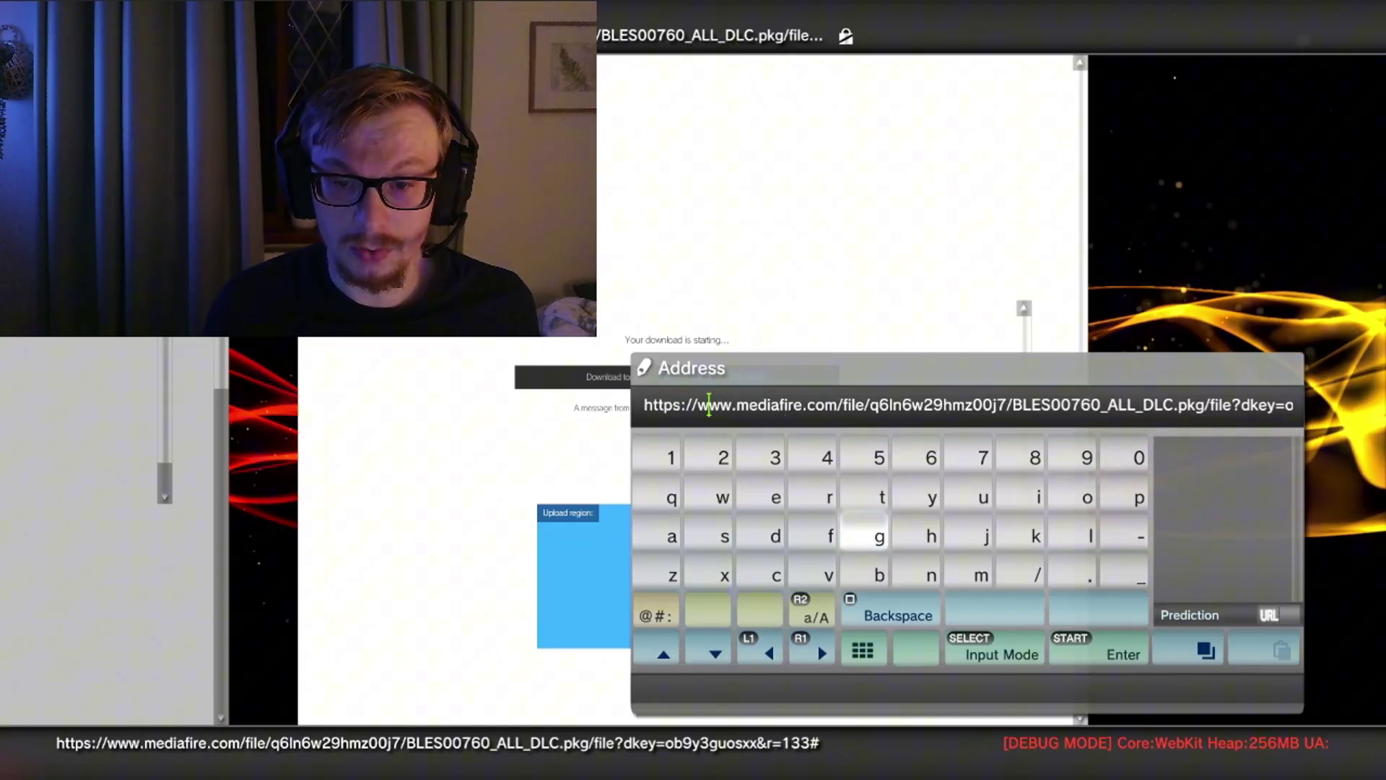
{"action": "key", "text": "BackSpace"}
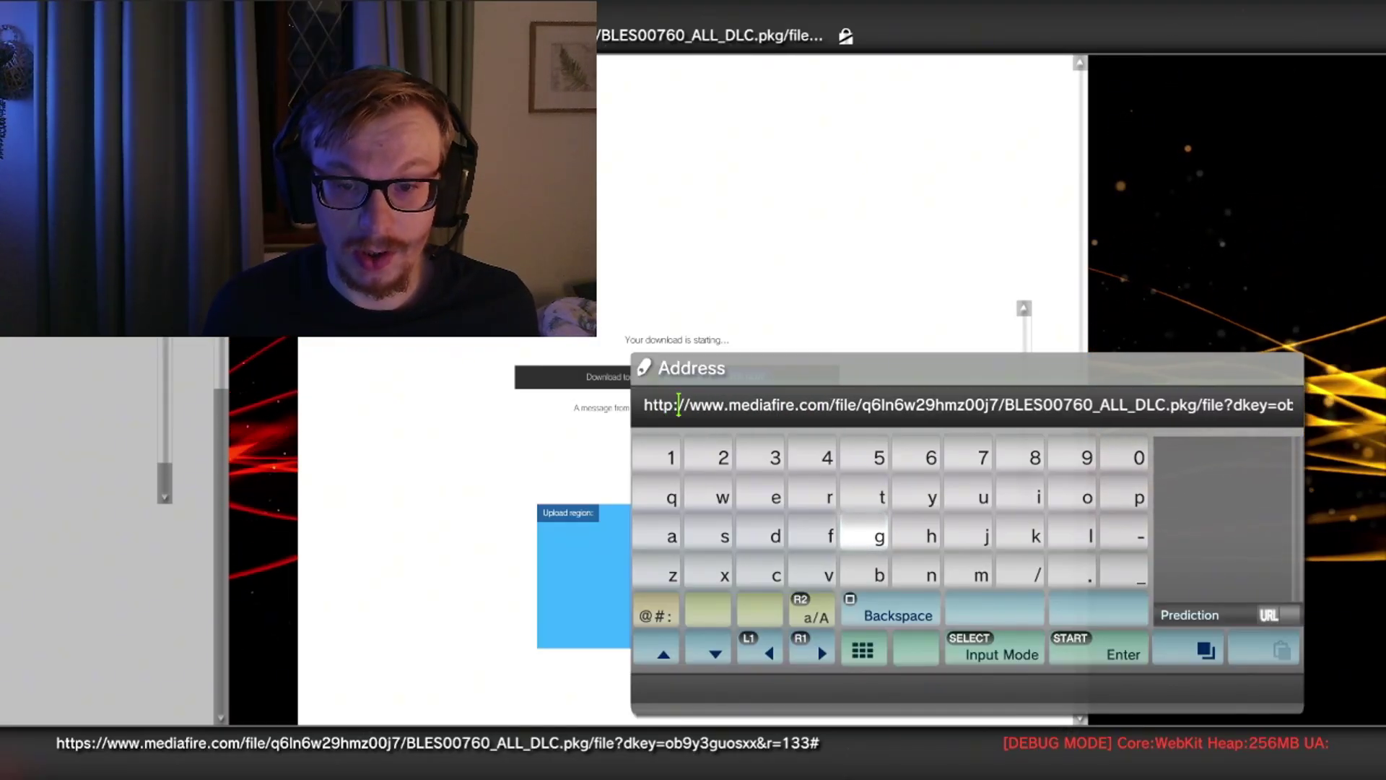
{"action": "key", "text": "Right"}
{"action": "key", "text": "Right"}
{"action": "key", "text": "Right"}
{"action": "key", "text": "Right"}
{"action": "key", "text": "Right"}
{"action": "key", "text": "Right"}
{"action": "key", "text": "Right"}
{"action": "key", "text": "Right"}
{"action": "key", "text": "Right"}
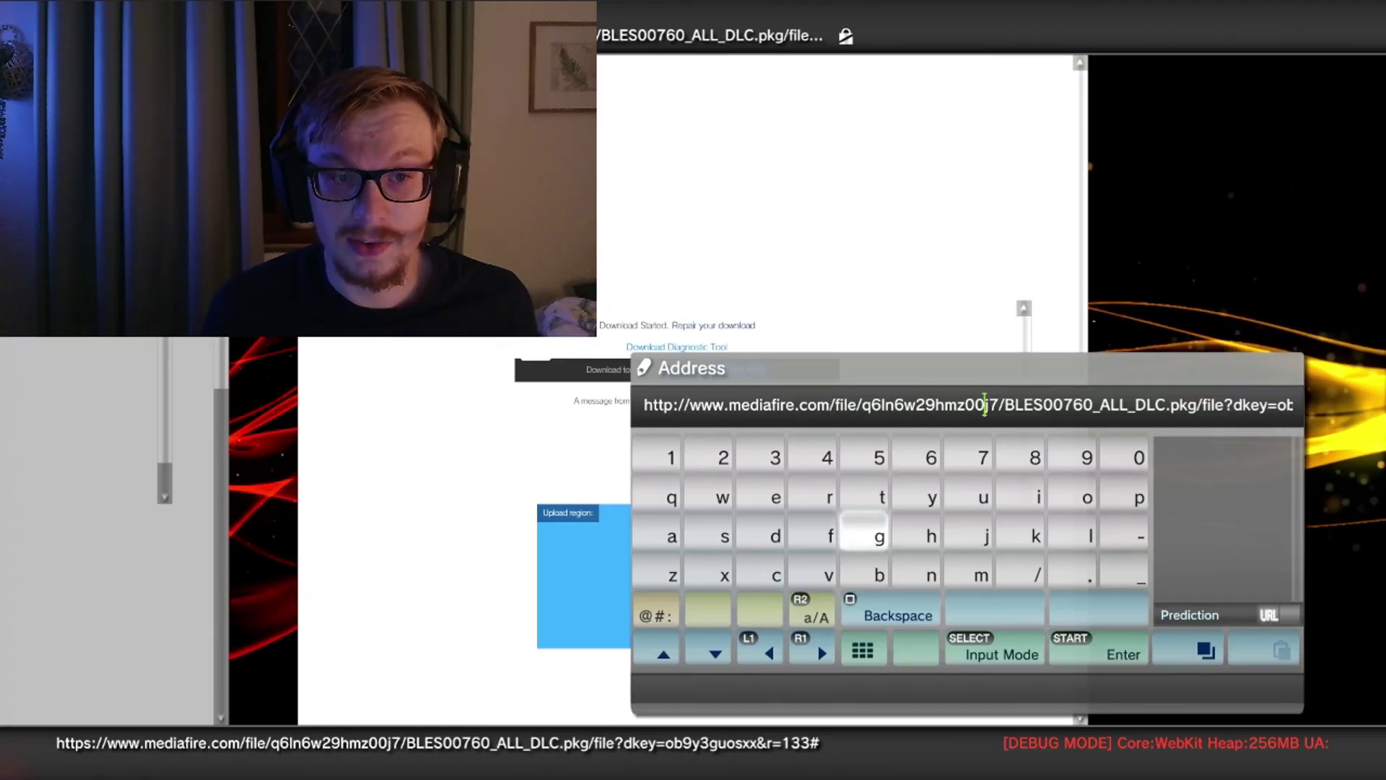
{"action": "key", "text": "Right"}
{"action": "key", "text": "Right"}
{"action": "key", "text": "Right"}
{"action": "key", "text": "Right"}
{"action": "key", "text": "Right"}
{"action": "key", "text": "Right"}
{"action": "key", "text": "Right"}
{"action": "key", "text": "Right"}
{"action": "key", "text": "Right"}
{"action": "key", "text": "Right"}
{"action": "key", "text": "Right"}
{"action": "key", "text": "Right"}
{"action": "key", "text": "Right"}
{"action": "key", "text": "Right"}
{"action": "key", "text": "Right"}
{"action": "key", "text": "Right"}
{"action": "key", "text": "Right"}
{"action": "key", "text": "Right"}
{"action": "key", "text": "Right"}
{"action": "key", "text": "Right"}
{"action": "key", "text": "Right"}
{"action": "key", "text": "Right"}
{"action": "key", "text": "Right"}
{"action": "key", "text": "Right"}
{"action": "key", "text": "Right"}
{"action": "key", "text": "Right"}
{"action": "key", "text": "Right"}
{"action": "key", "text": "Right"}
{"action": "key", "text": "Right"}
{"action": "key", "text": "Right"}
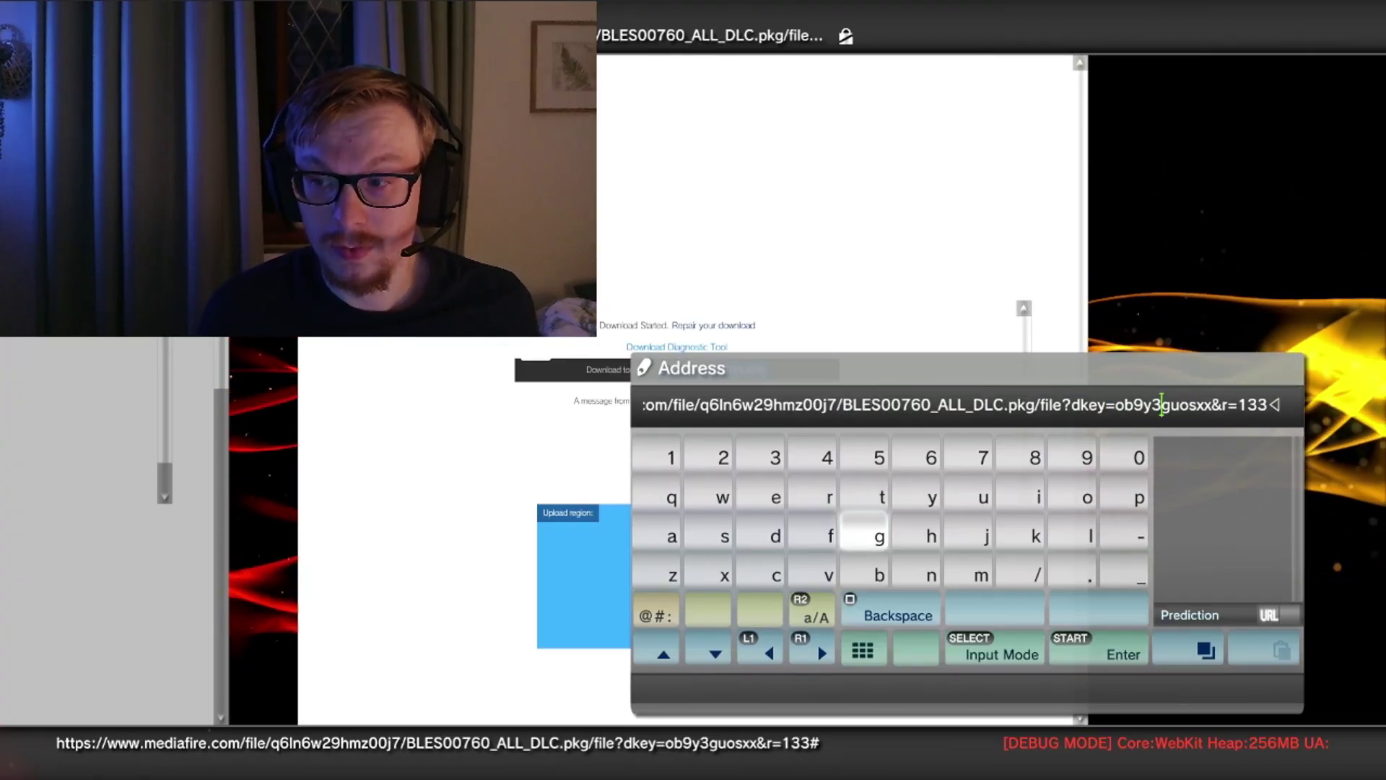
{"action": "key", "text": "Return"}
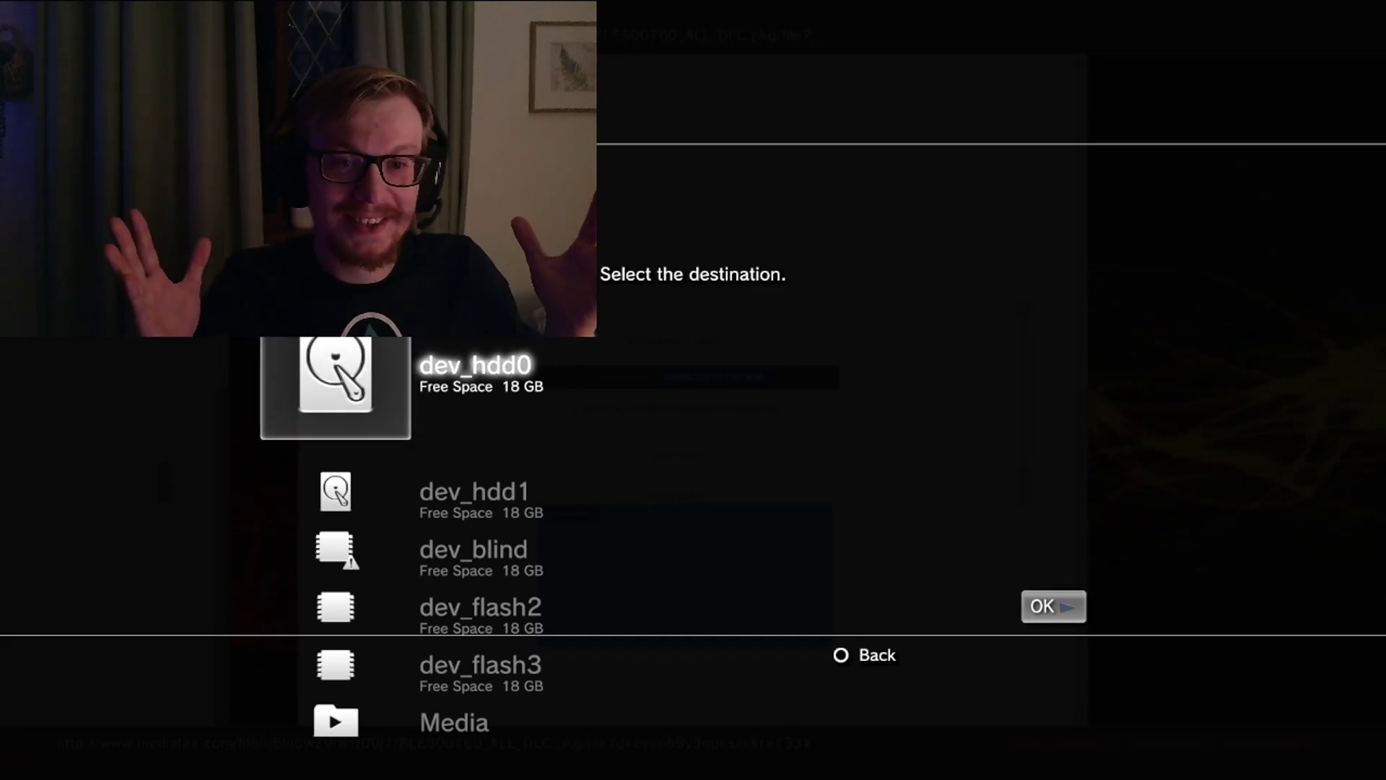
Step: Choose dev_hdd0 > packages as destination and start the 660 MB BLES00760 ALL DLC.pkg download
{"action": "key", "text": "Return"}
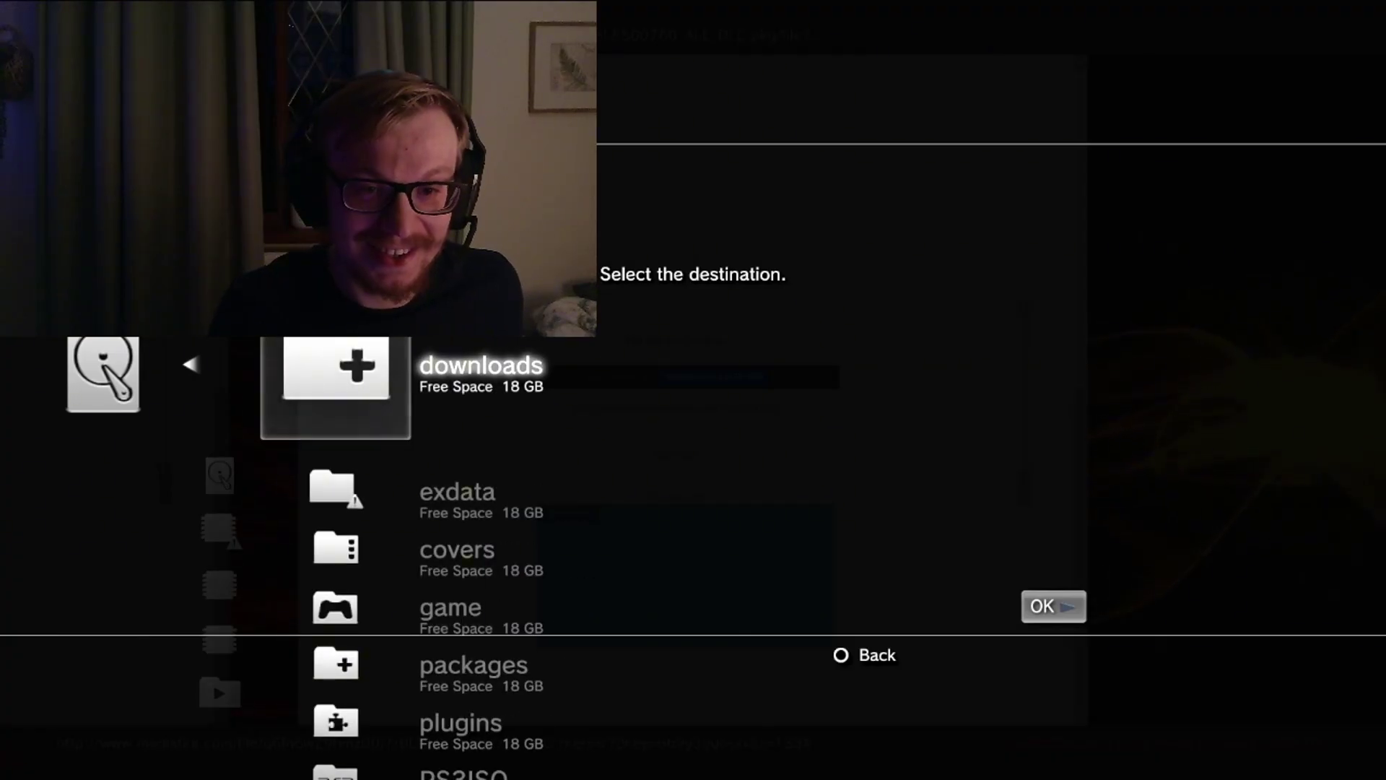
{"action": "key", "text": "Down"}
{"action": "key", "text": "Down"}
{"action": "key", "text": "Down"}
{"action": "key", "text": "Down"}
{"action": "key", "text": "Down"}
{"action": "key", "text": "Down"}
{"action": "key", "text": "Down"}
{"action": "key", "text": "Down"}
{"action": "key", "text": "Down"}
{"action": "key", "text": "Down"}
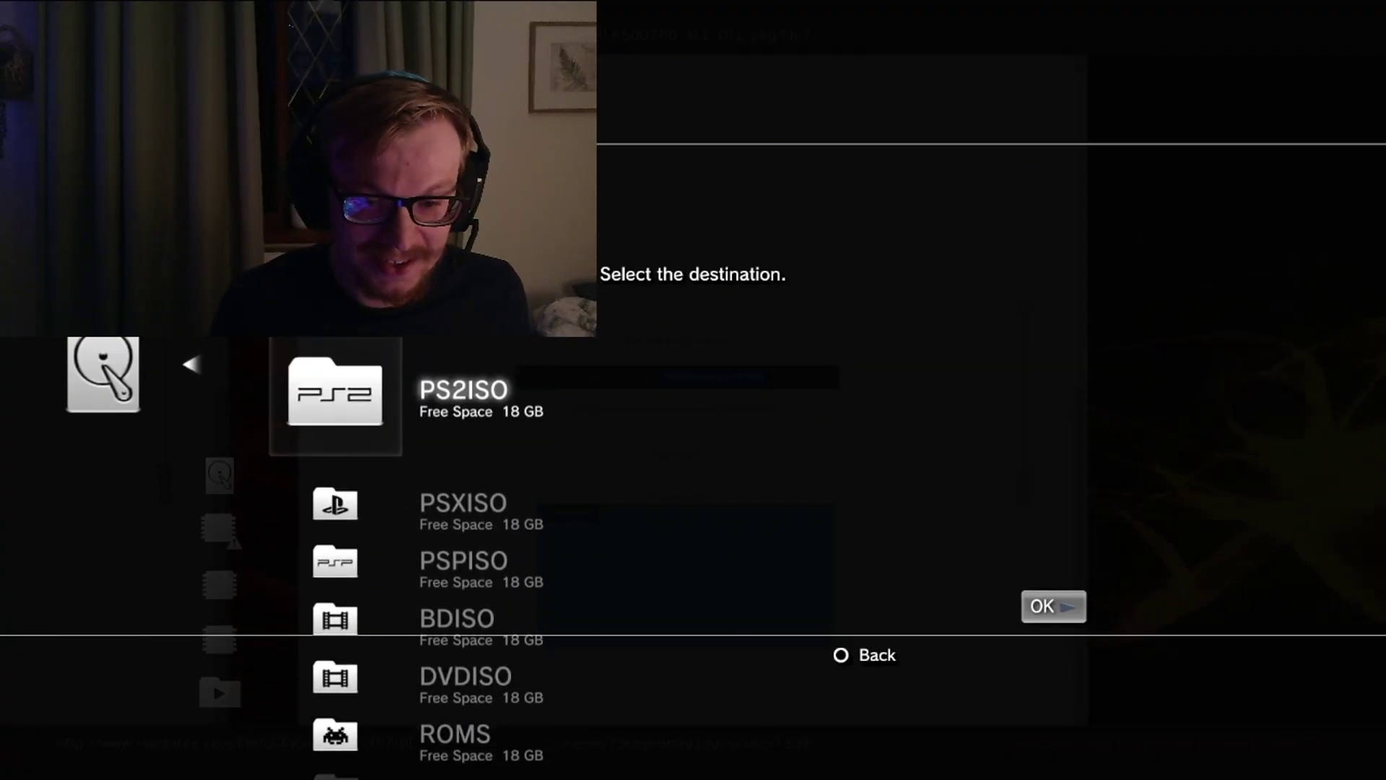
{"action": "key", "text": "Down"}
{"action": "key", "text": "Down"}
{"action": "key", "text": "Down"}
{"action": "key", "text": "Down"}
{"action": "key", "text": "Down"}
{"action": "key", "text": "Down"}
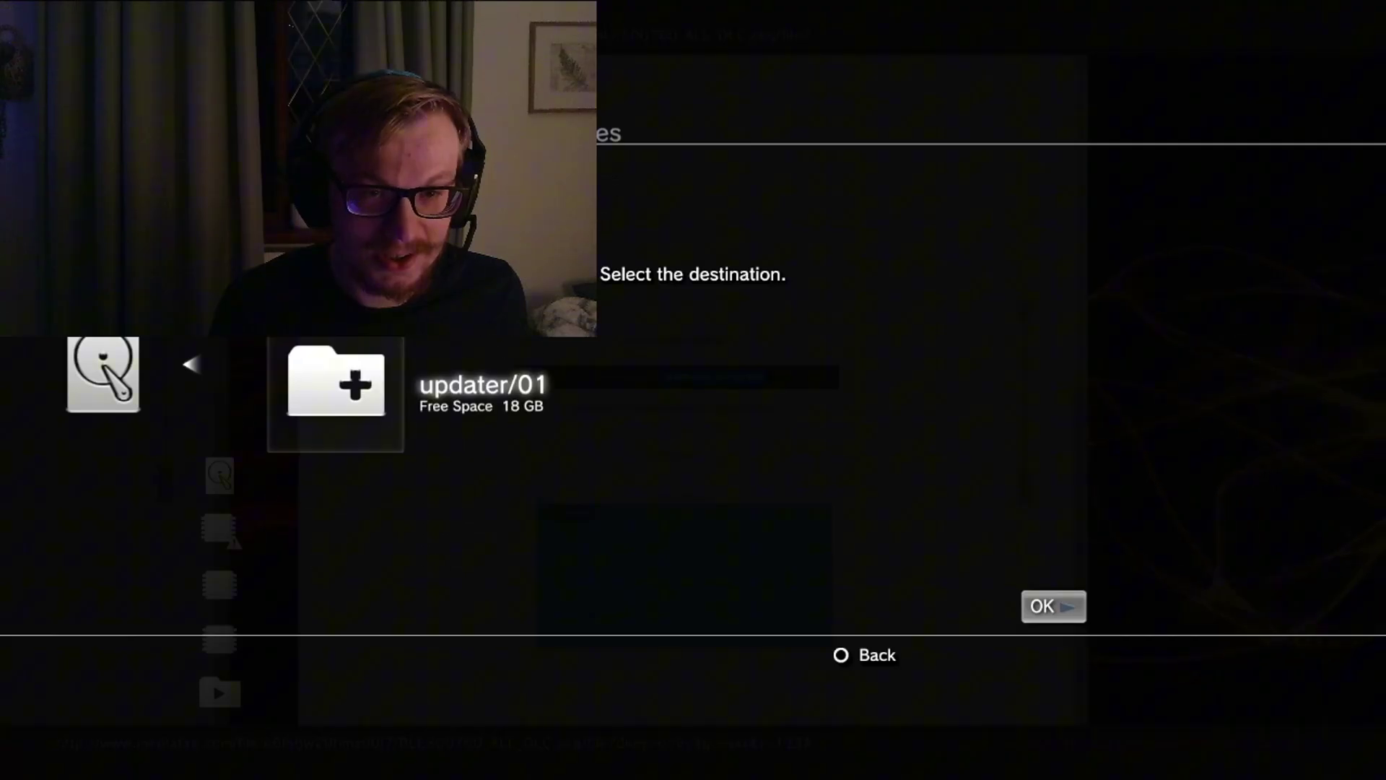
{"action": "key", "text": "Up"}
{"action": "key", "text": "Up"}
{"action": "key", "text": "Up"}
{"action": "key", "text": "Up"}
{"action": "key", "text": "Up"}
{"action": "key", "text": "Up"}
{"action": "key", "text": "Up"}
{"action": "key", "text": "Up"}
{"action": "key", "text": "Up"}
{"action": "key", "text": "Up"}
{"action": "key", "text": "Up"}
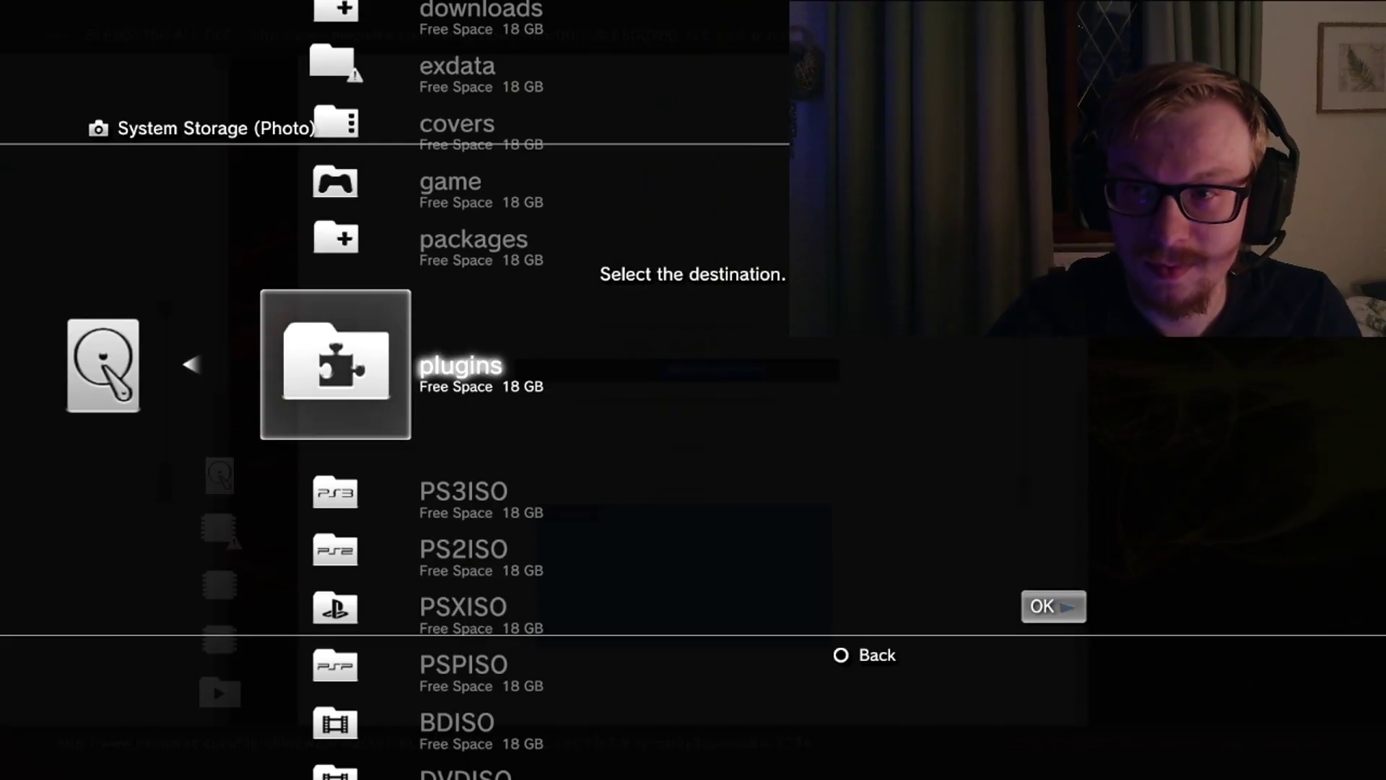
{"action": "key", "text": "Up"}
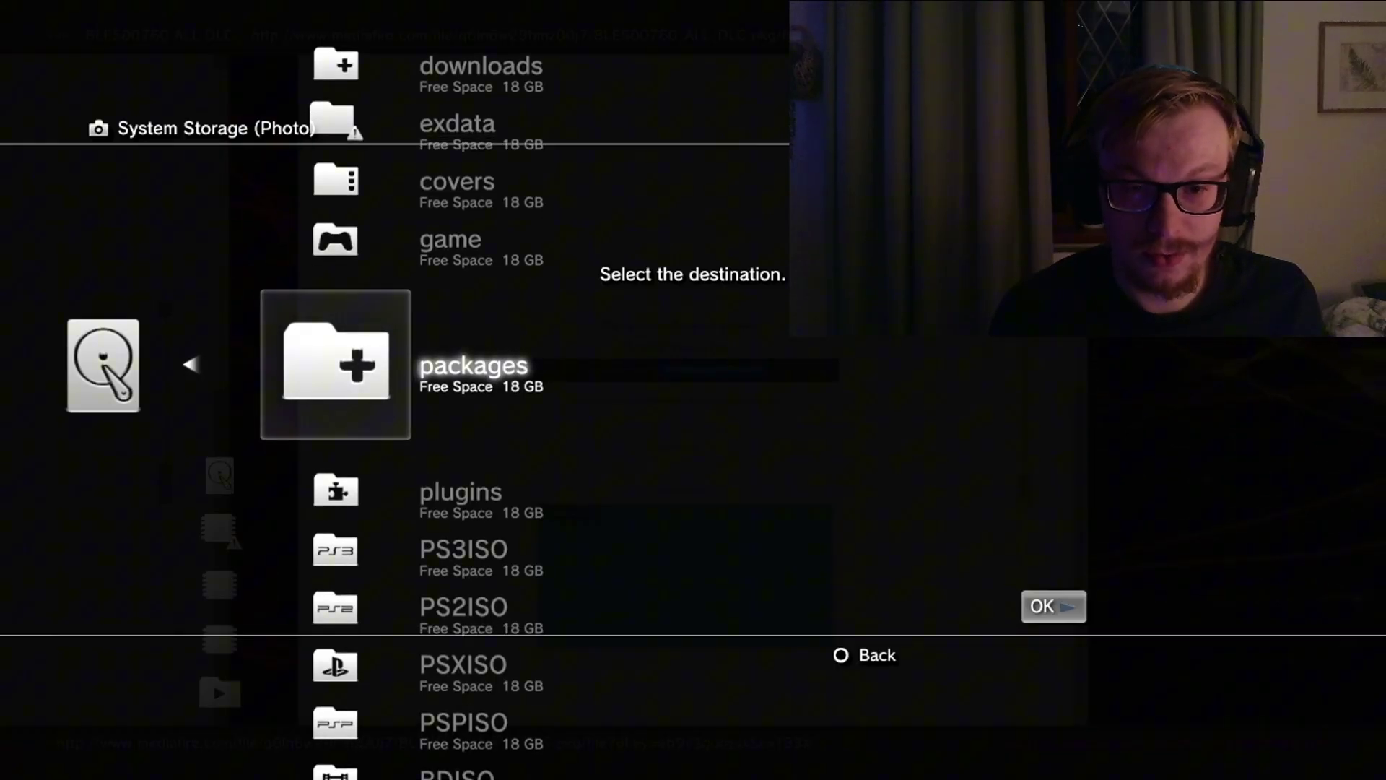
{"action": "key", "text": "Return"}
{"action": "key", "text": "Escape"}
{"action": "key", "text": "Return"}
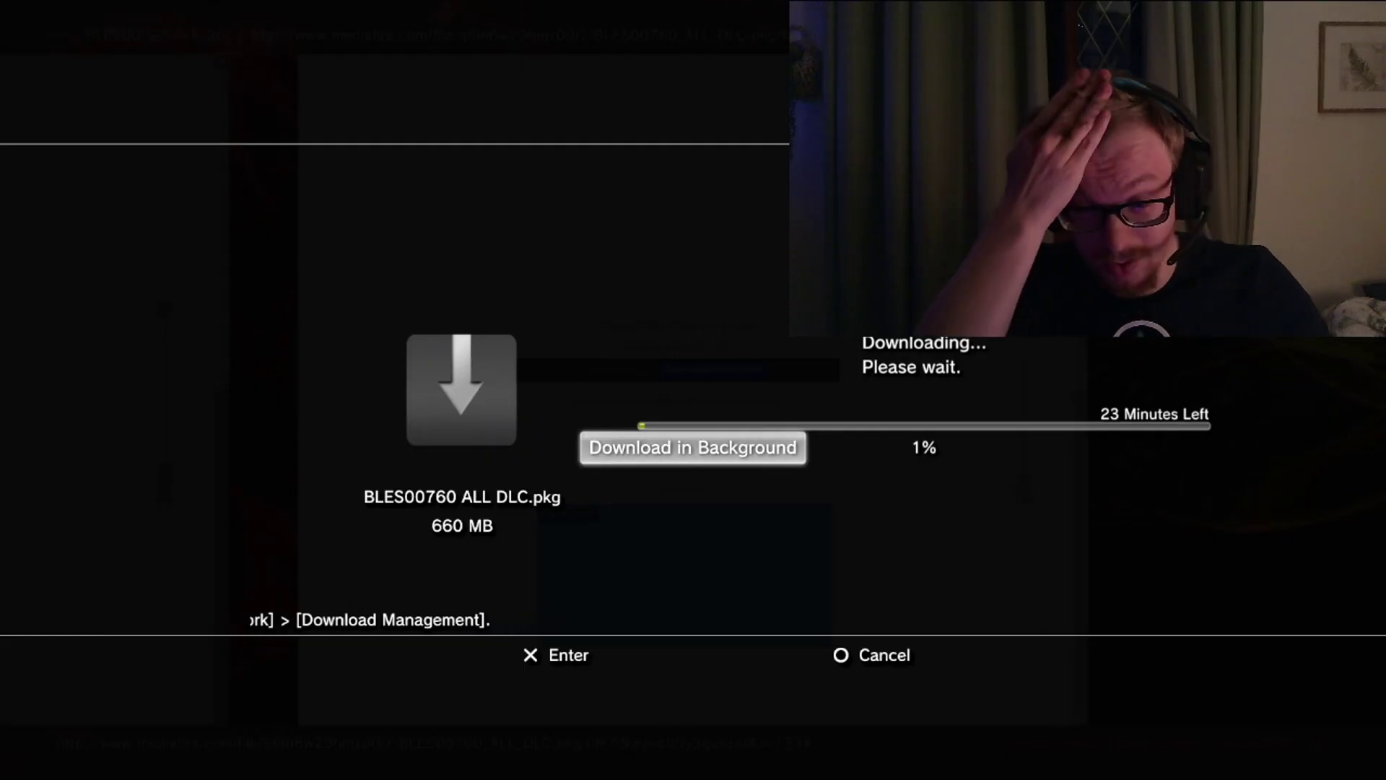
Step: Continue the download in the background, close all other windows, and return to Immortal Modding's download list
{"action": "key", "text": "Return"}
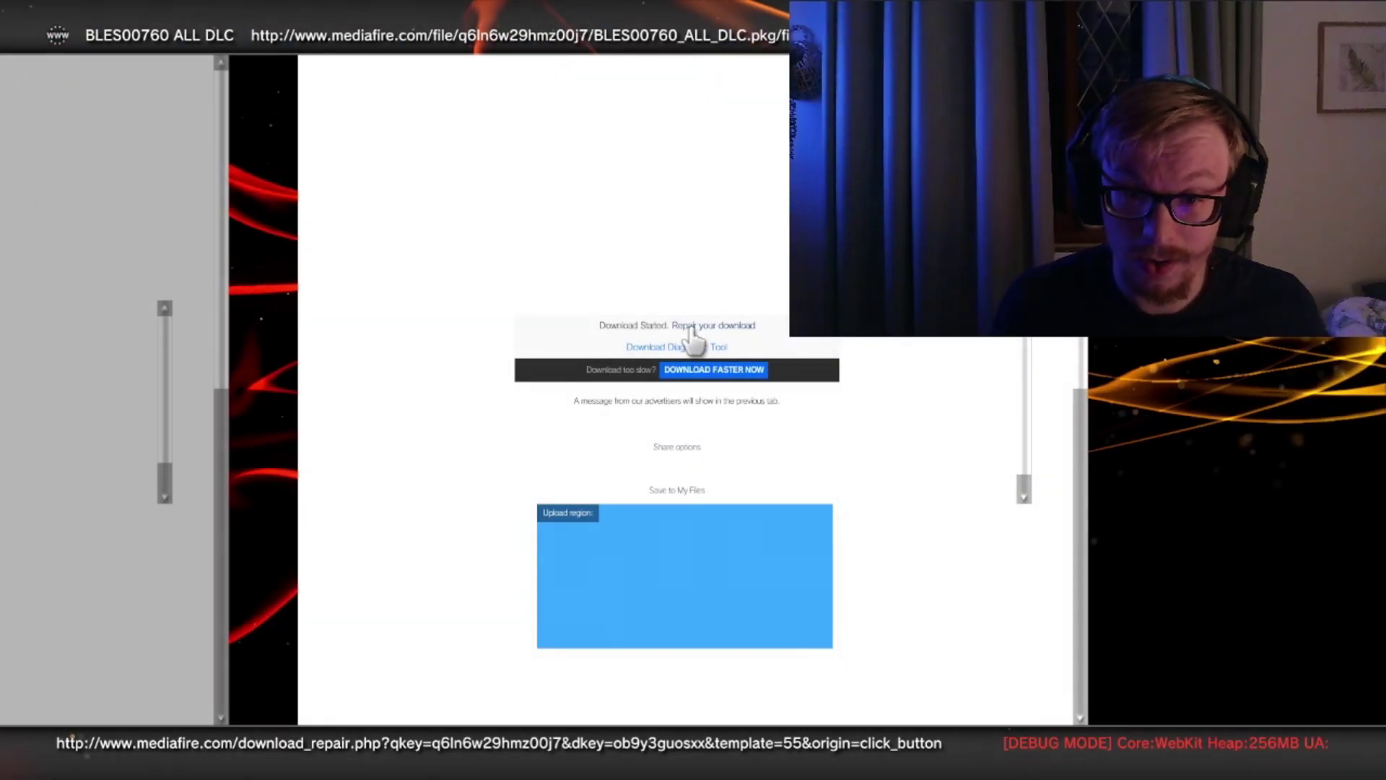
{"action": "key", "text": "Tab"}
{"action": "key", "text": "Menu"}
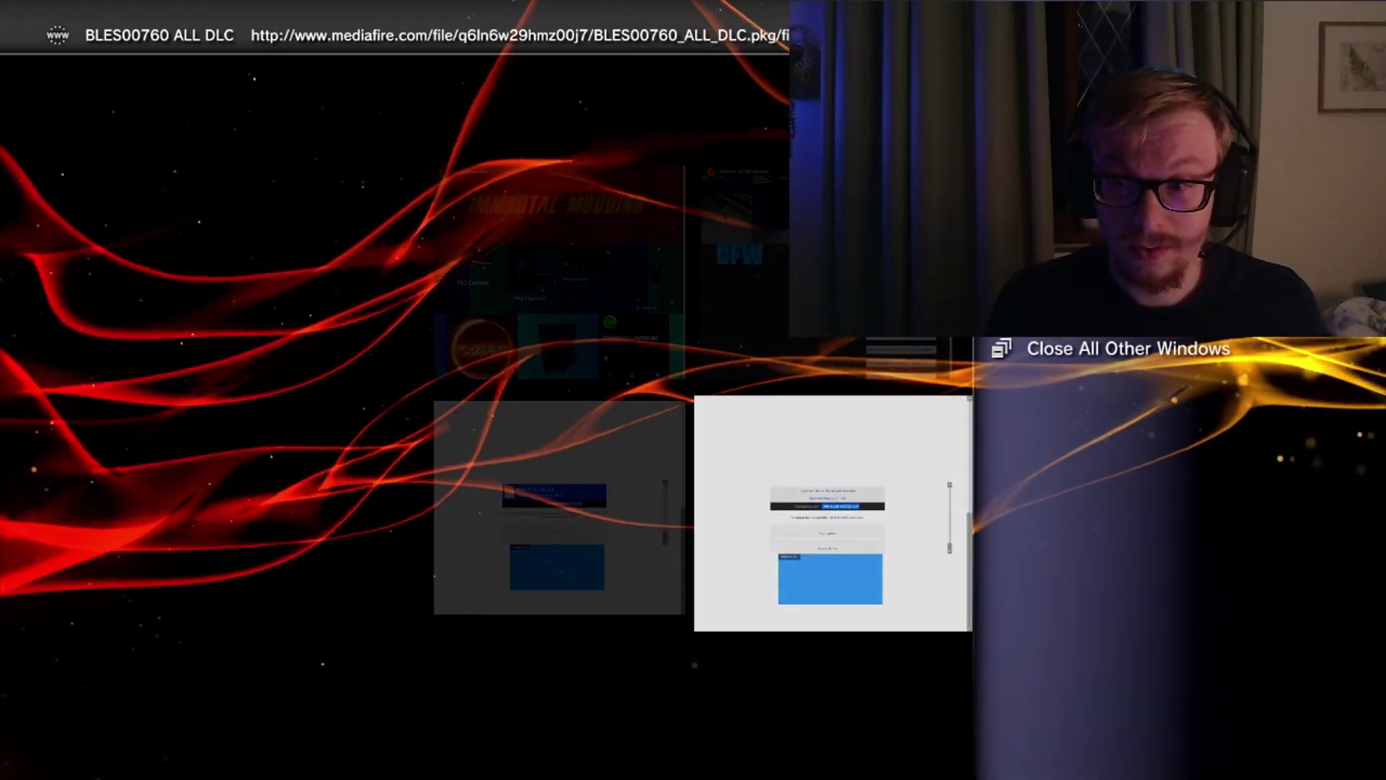
{"action": "key", "text": "Return"}
{"action": "key", "text": "Return"}
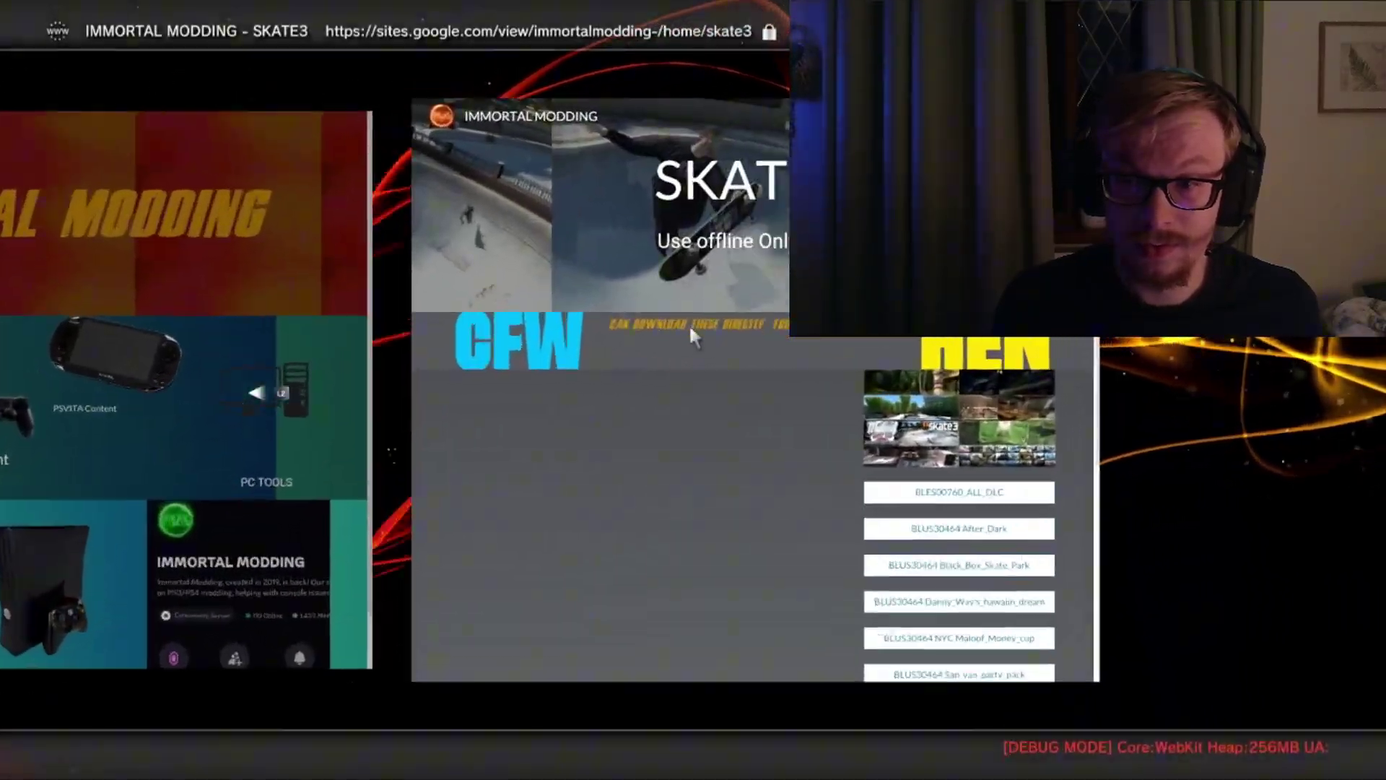
{"action": "key", "text": "BackSpace"}
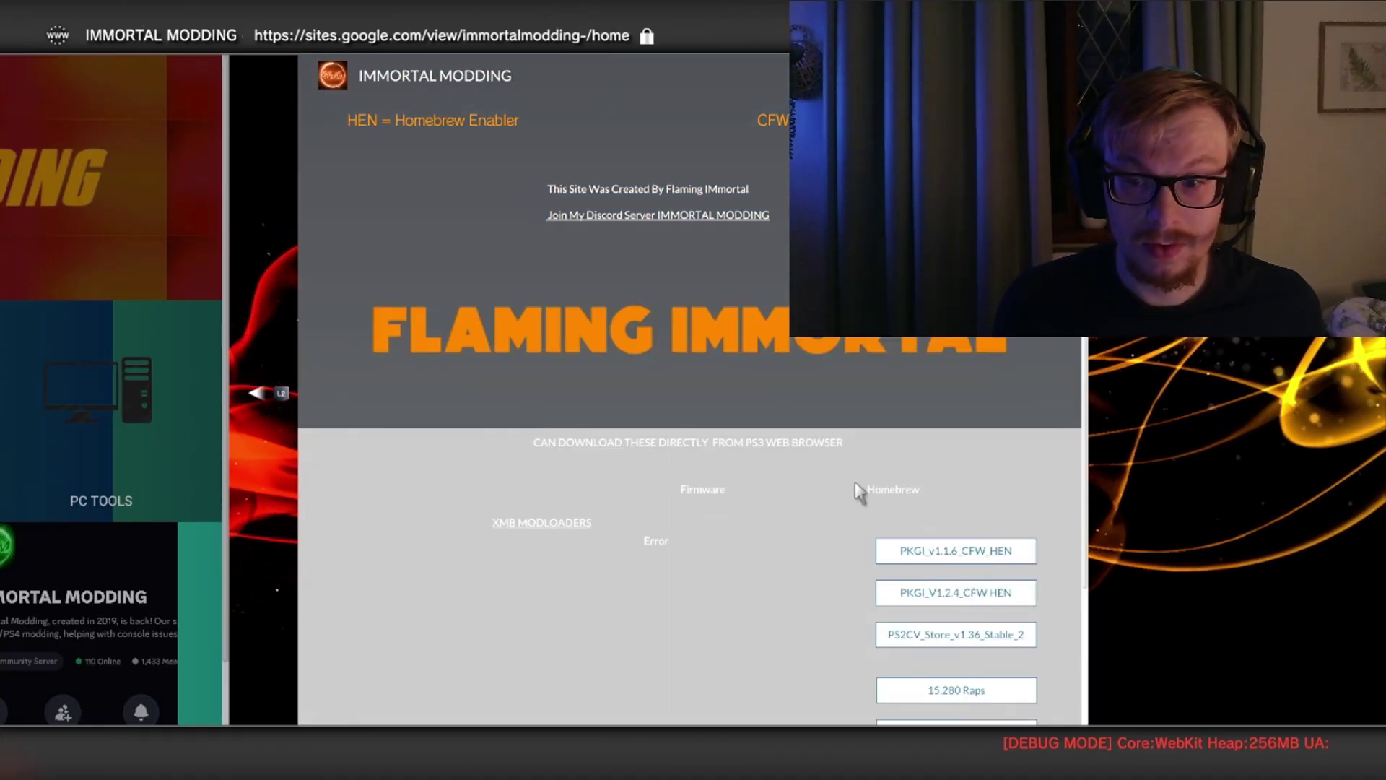
{"action": "scroll", "coordinate": [936, 692], "scroll_direction": "down", "scroll_amount": 6}
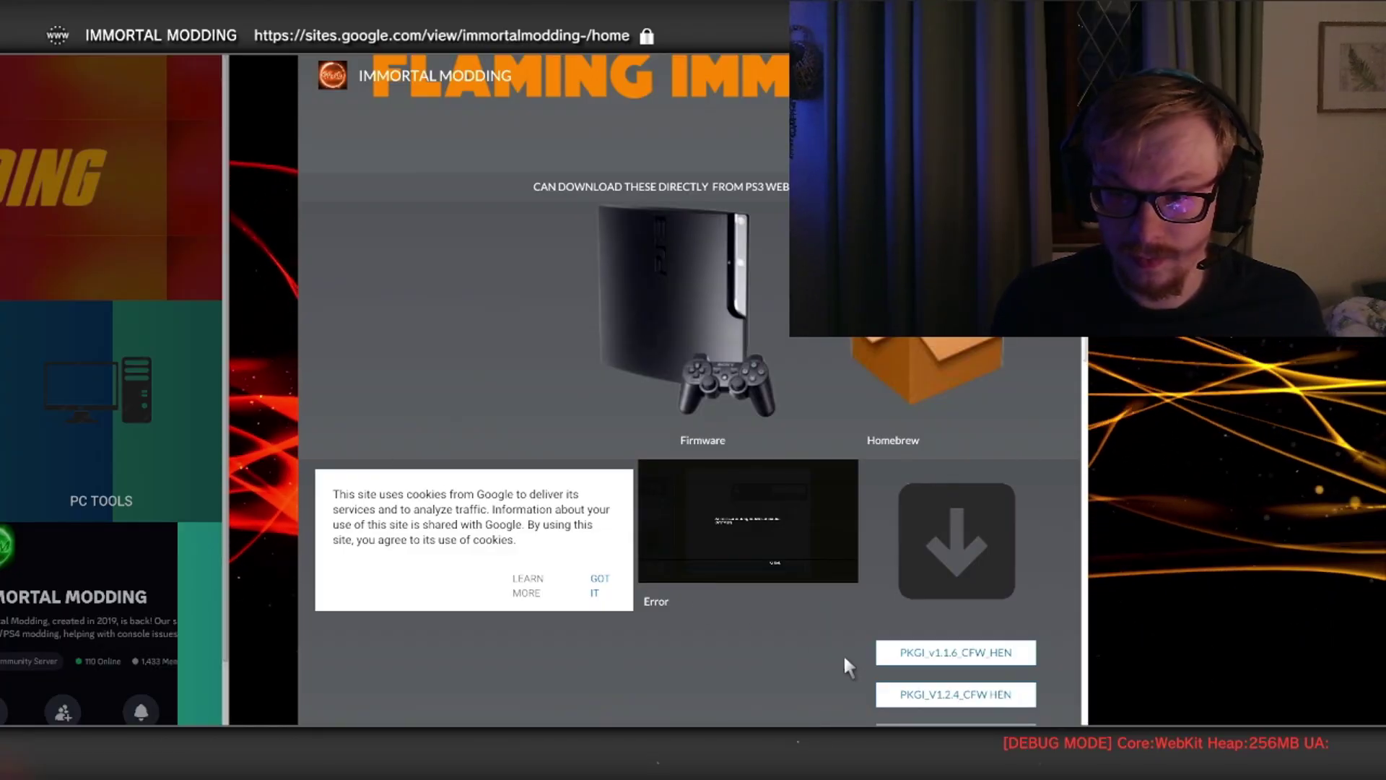
Step: Open the PKGI_V1.2.4_CFW_HEN MediaFire link and start its download, accepting the certificate warning
{"action": "left_click", "coordinate": [960, 695]}
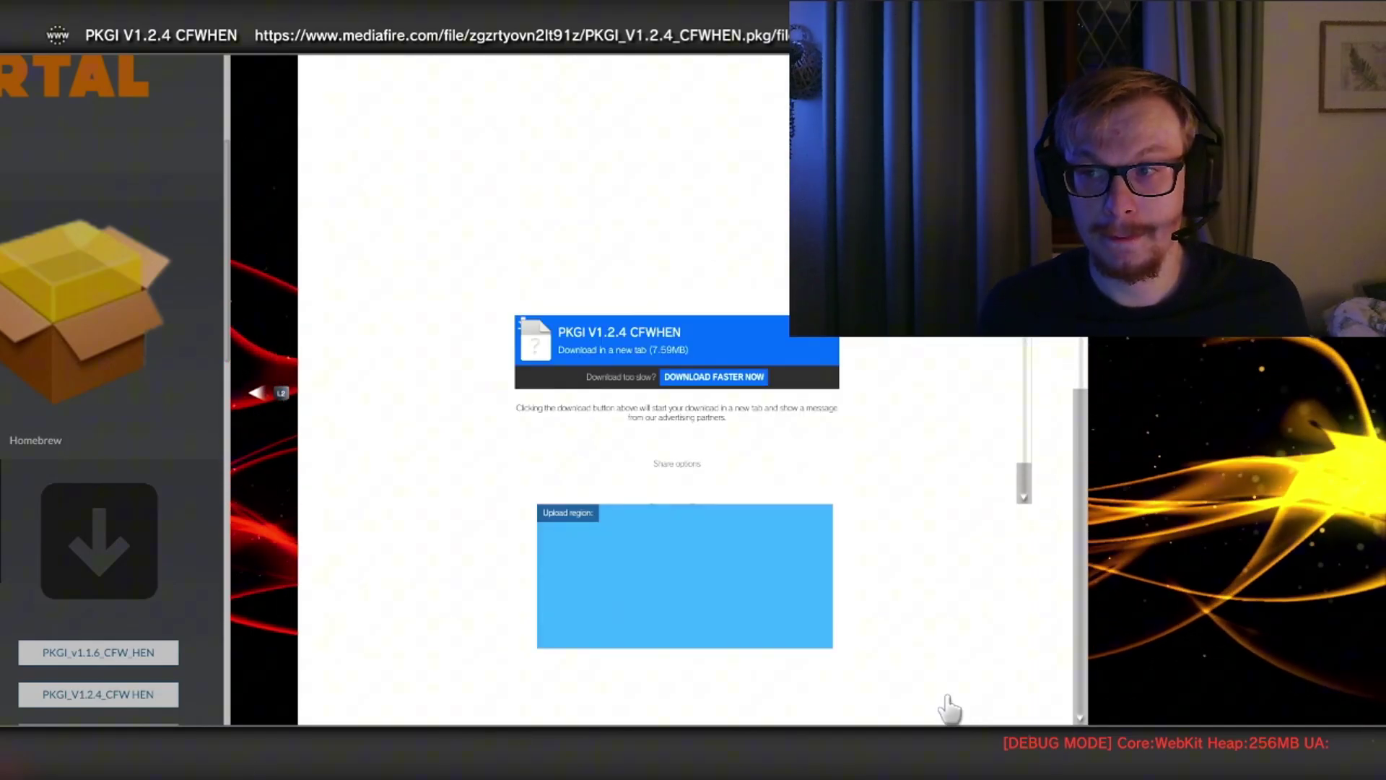
{"action": "left_click", "coordinate": [672, 354]}
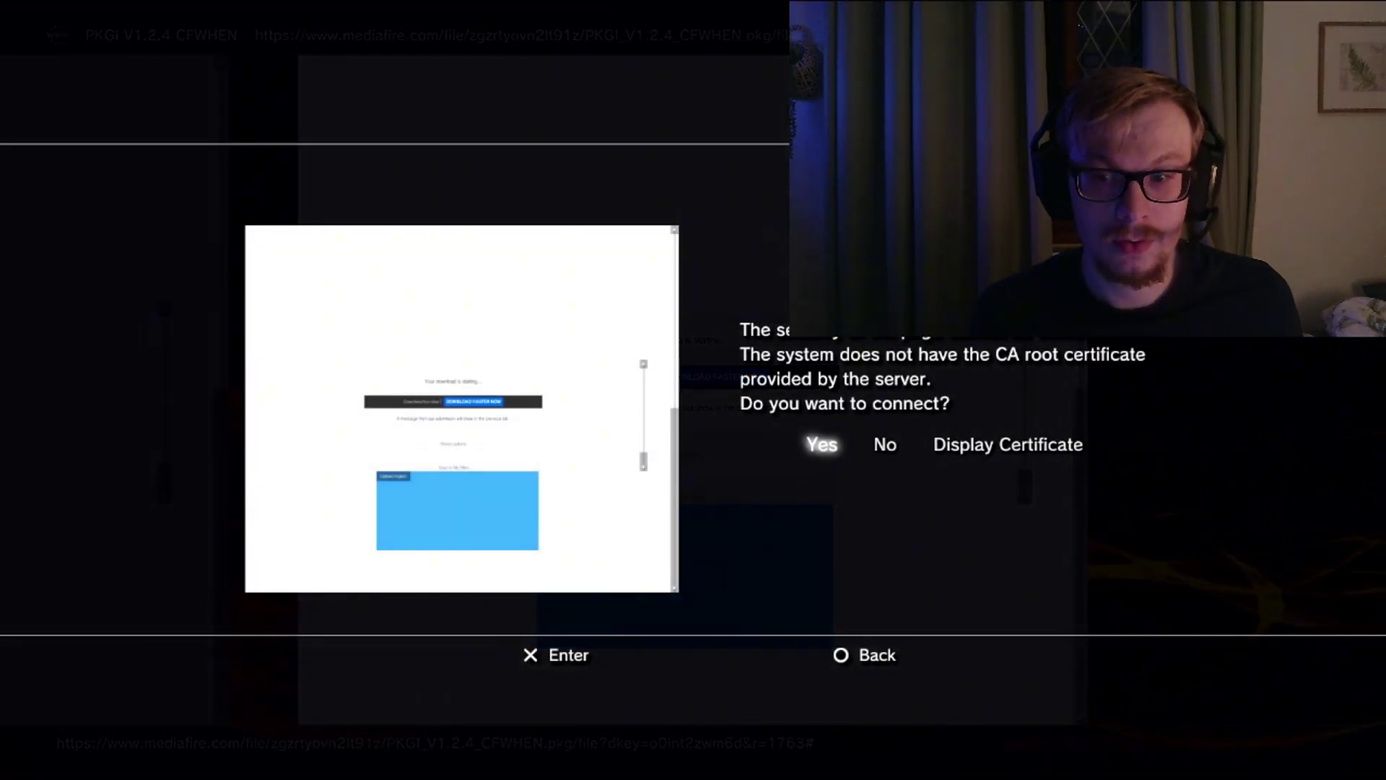
{"action": "key", "text": "Return"}
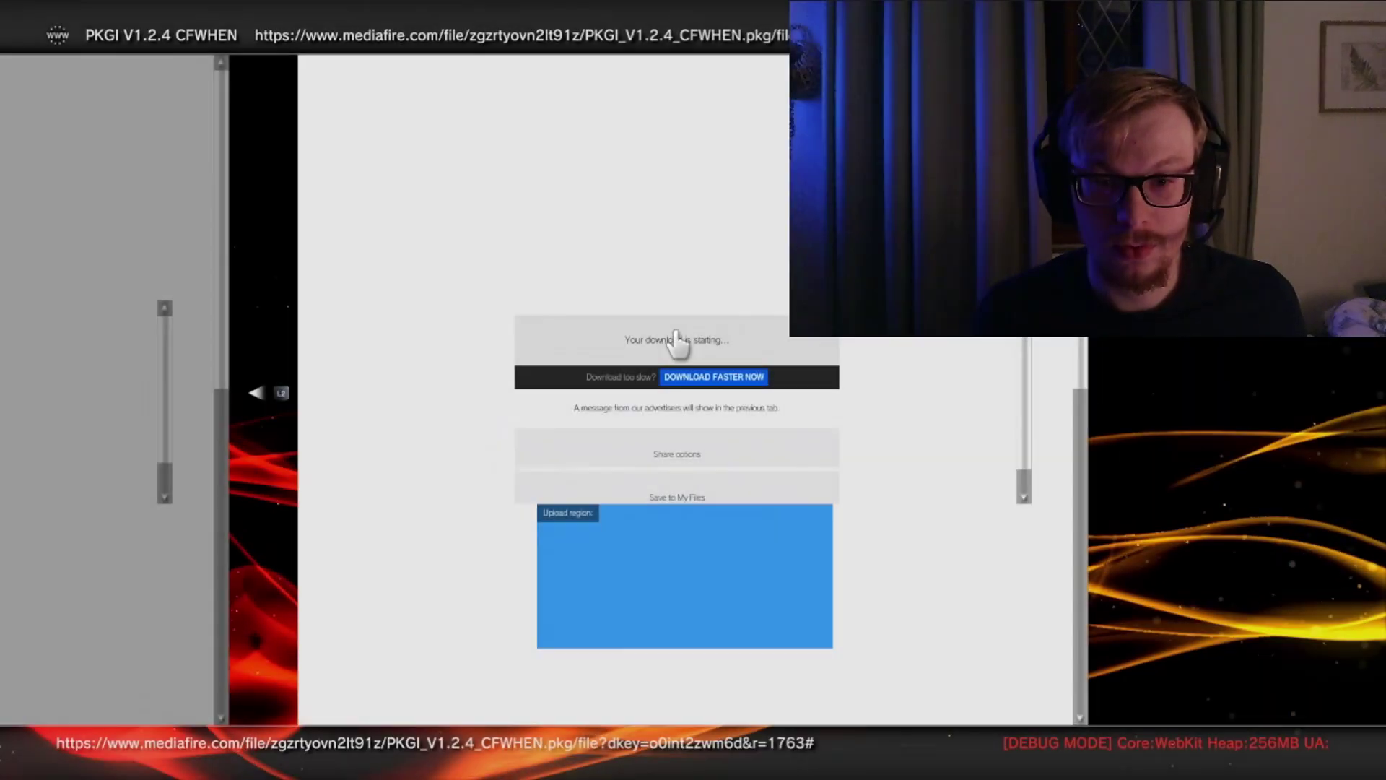
Step: Change the download address from https to http and reload it
{"action": "key", "text": "Menu"}
{"action": "key", "text": "Return"}
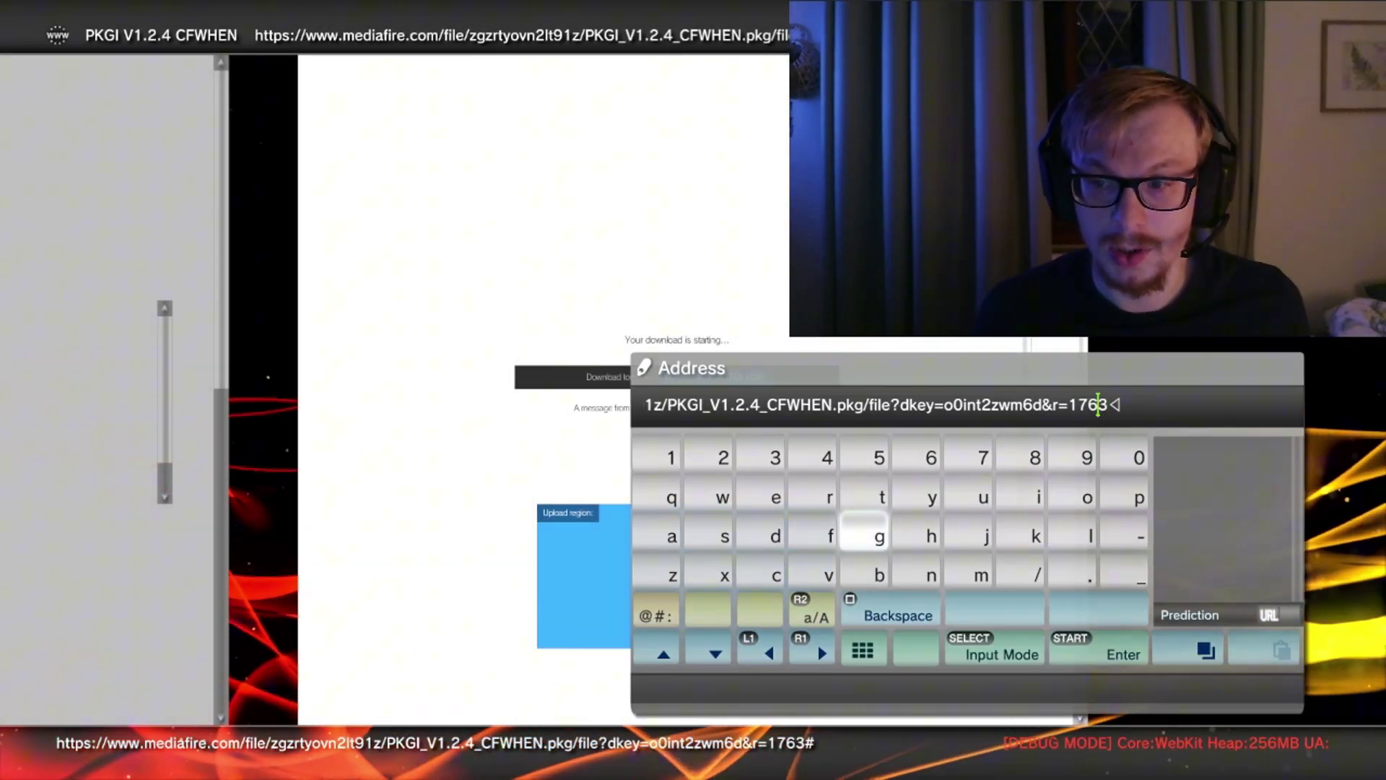
{"action": "key", "text": "Left"}
{"action": "key", "text": "Left"}
{"action": "key", "text": "Left"}
{"action": "key", "text": "Left"}
{"action": "key", "text": "Left"}
{"action": "key", "text": "Left"}
{"action": "key", "text": "Left"}
{"action": "key", "text": "Left"}
{"action": "key", "text": "Left"}
{"action": "key", "text": "Left"}
{"action": "key", "text": "Left"}
{"action": "key", "text": "Left"}
{"action": "key", "text": "Left"}
{"action": "key", "text": "Left"}
{"action": "key", "text": "Left"}
{"action": "key", "text": "Left"}
{"action": "key", "text": "Left"}
{"action": "key", "text": "Left"}
{"action": "key", "text": "Left"}
{"action": "key", "text": "Left"}
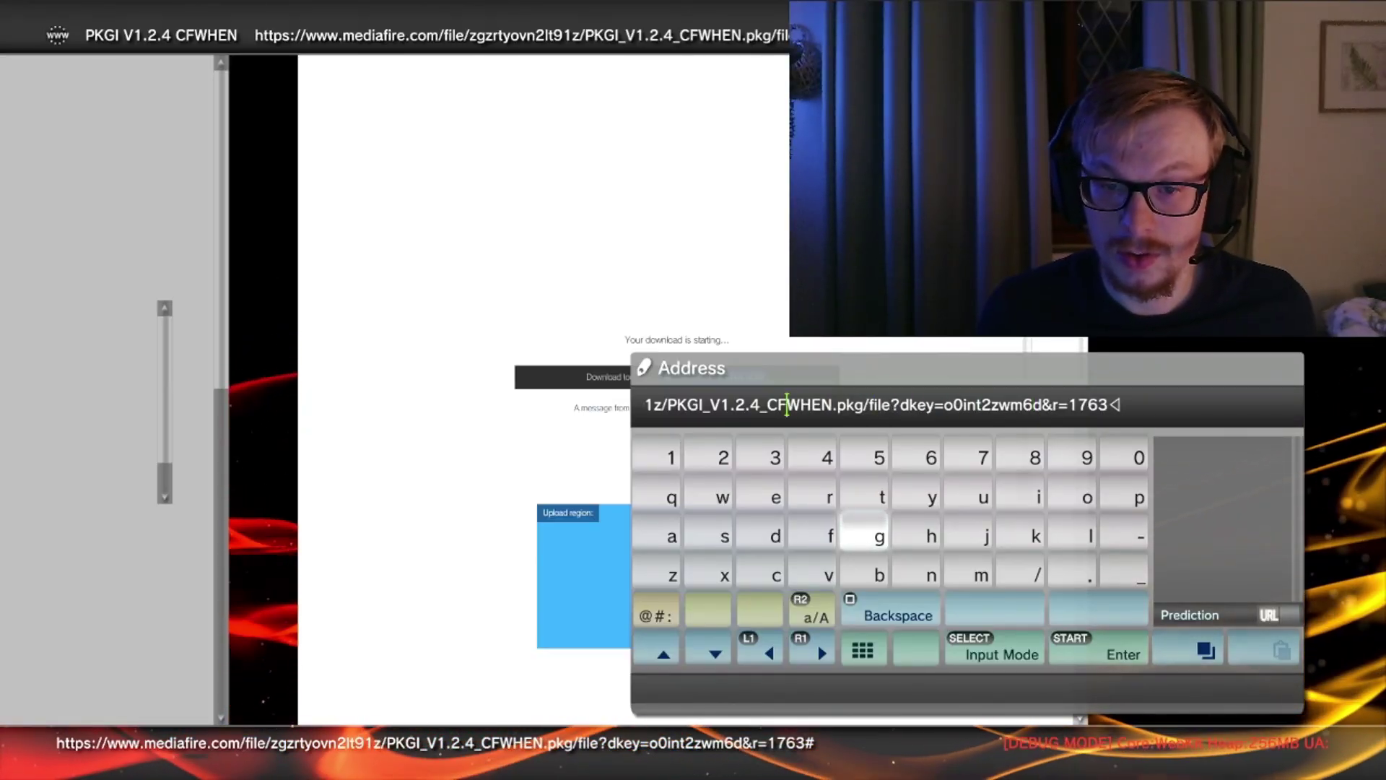
{"action": "key", "text": "Left"}
{"action": "key", "text": "Left"}
{"action": "key", "text": "Left"}
{"action": "key", "text": "Left"}
{"action": "key", "text": "Left"}
{"action": "key", "text": "Left"}
{"action": "key", "text": "Left"}
{"action": "key", "text": "Left"}
{"action": "key", "text": "Left"}
{"action": "key", "text": "Left"}
{"action": "key", "text": "Left"}
{"action": "key", "text": "Left"}
{"action": "key", "text": "Left"}
{"action": "key", "text": "Left"}
{"action": "key", "text": "Left"}
{"action": "key", "text": "Left"}
{"action": "key", "text": "Left"}
{"action": "key", "text": "Left"}
{"action": "key", "text": "Left"}
{"action": "key", "text": "Left"}
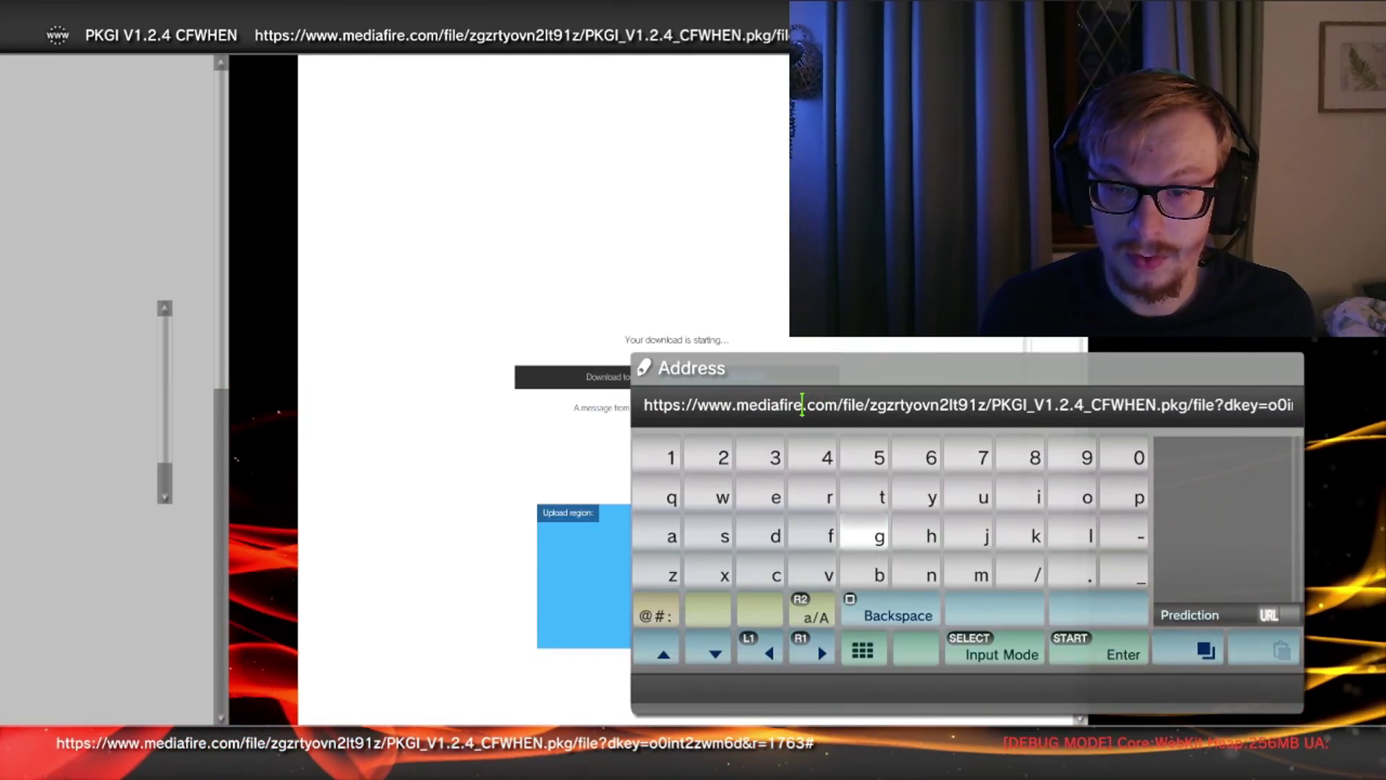
{"action": "key", "text": "Left"}
{"action": "key", "text": "Left"}
{"action": "key", "text": "Left"}
{"action": "key", "text": "Left"}
{"action": "key", "text": "Left"}
{"action": "key", "text": "Left"}
{"action": "key", "text": "Left"}
{"action": "key", "text": "Left"}
{"action": "key", "text": "Left"}
{"action": "key", "text": "Left"}
{"action": "key", "text": "Left"}
{"action": "key", "text": "Left"}
{"action": "key", "text": "Left"}
{"action": "key", "text": "Left"}
{"action": "key", "text": "Left"}
{"action": "key", "text": "Left"}
{"action": "key", "text": "BackSpace"}
{"action": "key", "text": "Right"}
{"action": "key", "text": "Right"}
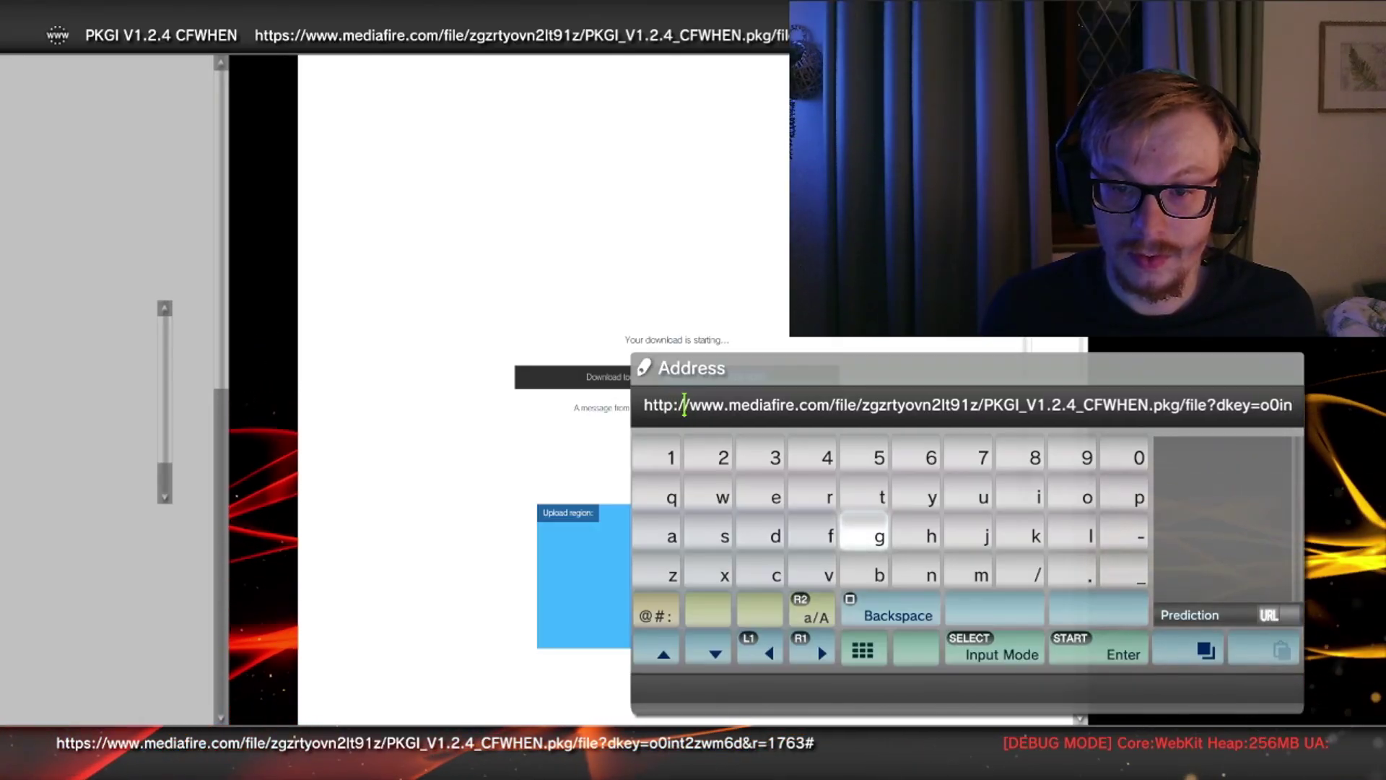
{"action": "key", "text": "Right"}
{"action": "key", "text": "Right"}
{"action": "key", "text": "Right"}
{"action": "key", "text": "Right"}
{"action": "key", "text": "Right"}
{"action": "key", "text": "Right"}
{"action": "key", "text": "Right"}
{"action": "key", "text": "Right"}
{"action": "key", "text": "Right"}
{"action": "key", "text": "Right"}
{"action": "key", "text": "Right"}
{"action": "key", "text": "Right"}
{"action": "key", "text": "Right"}
{"action": "key", "text": "Right"}
{"action": "key", "text": "Right"}
{"action": "key", "text": "Right"}
{"action": "key", "text": "Right"}
{"action": "key", "text": "Right"}
{"action": "key", "text": "Right"}
{"action": "key", "text": "Right"}
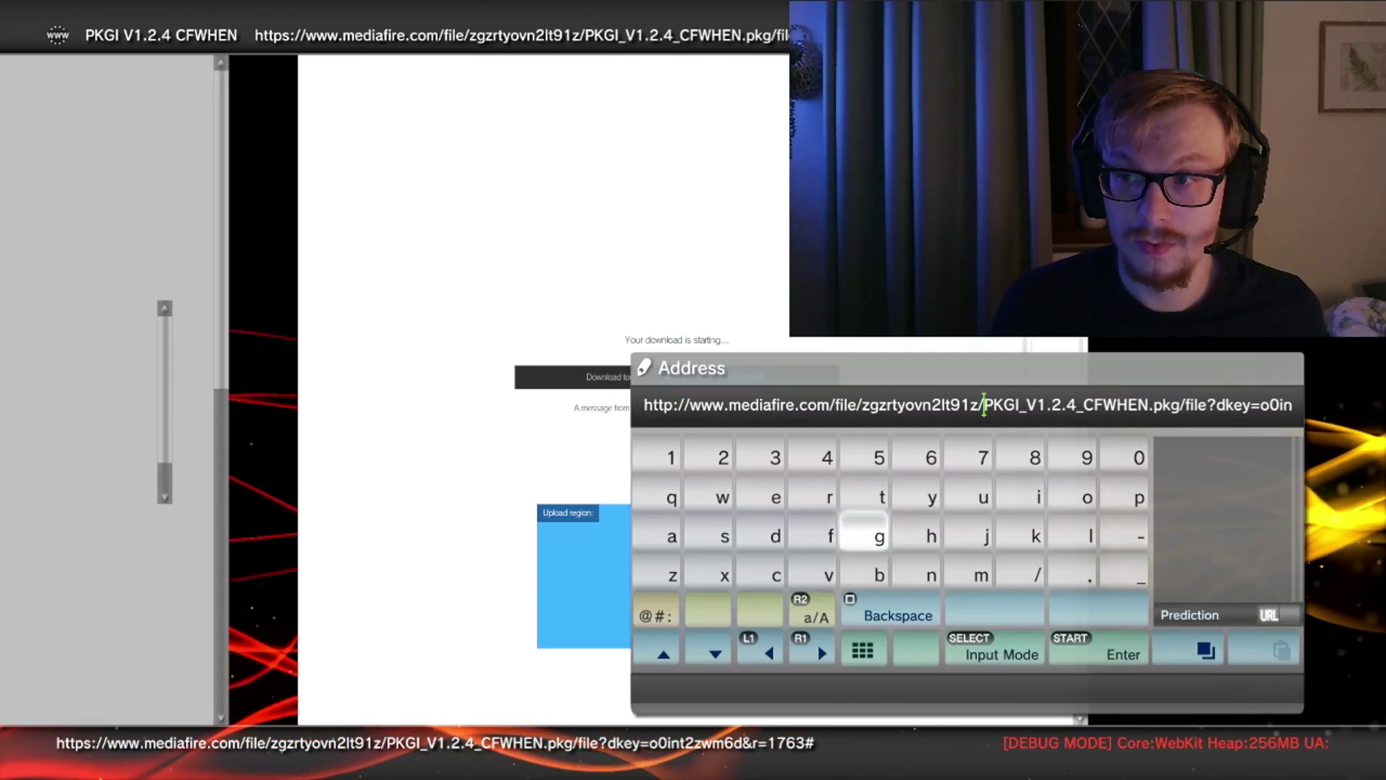
{"action": "key", "text": "Right"}
{"action": "key", "text": "Right"}
{"action": "key", "text": "Right"}
{"action": "key", "text": "Right"}
{"action": "key", "text": "Right"}
{"action": "key", "text": "Right"}
{"action": "key", "text": "Right"}
{"action": "key", "text": "Right"}
{"action": "key", "text": "Right"}
{"action": "key", "text": "Right"}
{"action": "key", "text": "Right"}
{"action": "key", "text": "Right"}
{"action": "key", "text": "Right"}
{"action": "key", "text": "Right"}
{"action": "key", "text": "Right"}
{"action": "key", "text": "Right"}
{"action": "key", "text": "Right"}
{"action": "key", "text": "Right"}
{"action": "key", "text": "Right"}
{"action": "key", "text": "Right"}
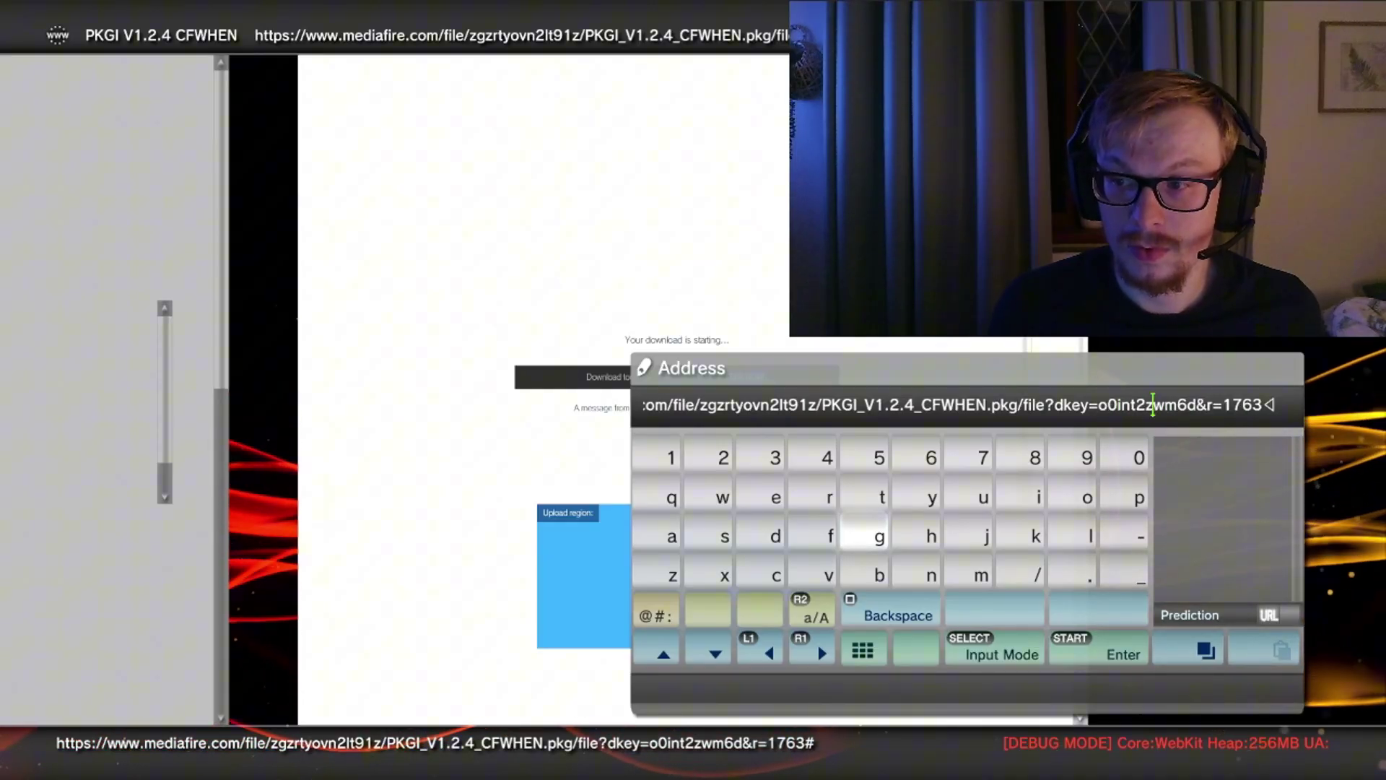
{"action": "key", "text": "Return"}
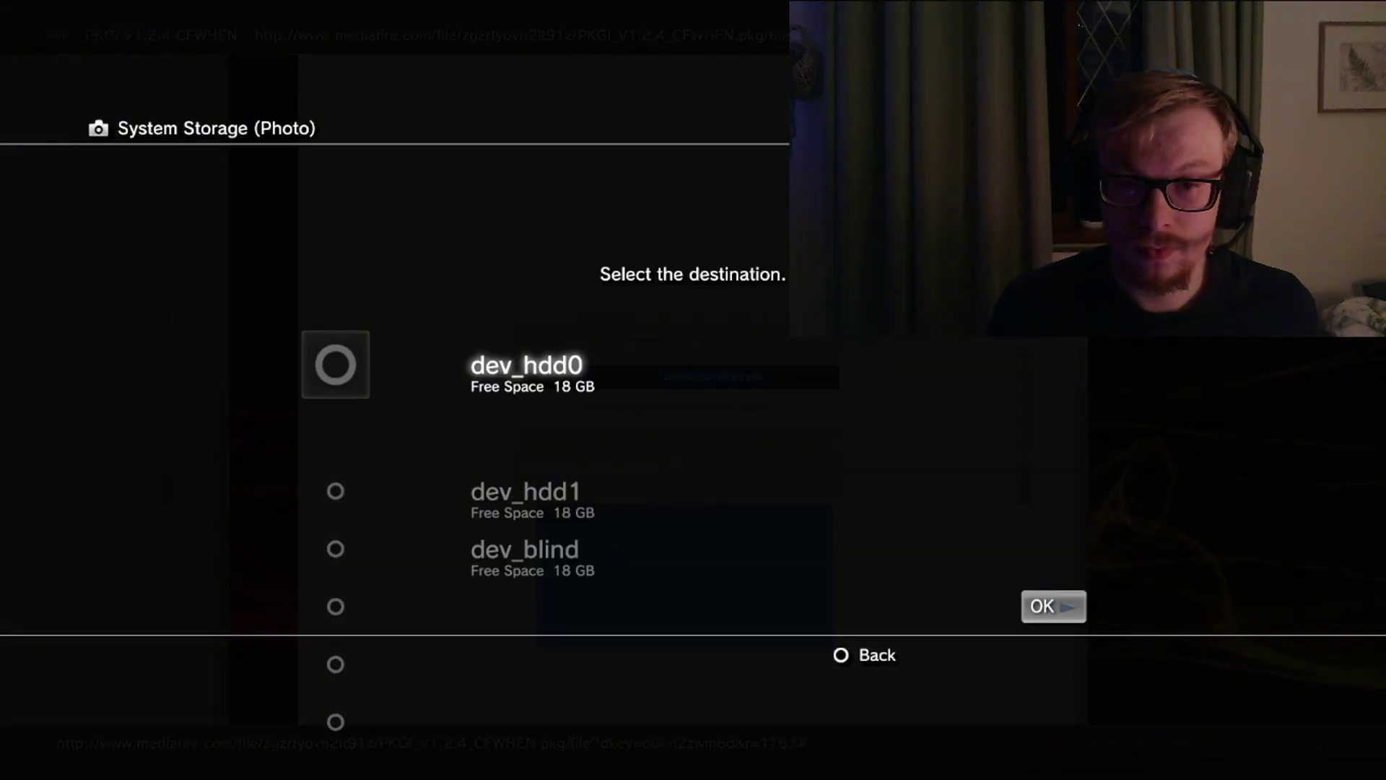
Step: Save PKGI V1.2.4 CFWHEN.pkg (7773 KB) to dev_hdd0's packages folder and start the download
{"action": "key", "text": "Return"}
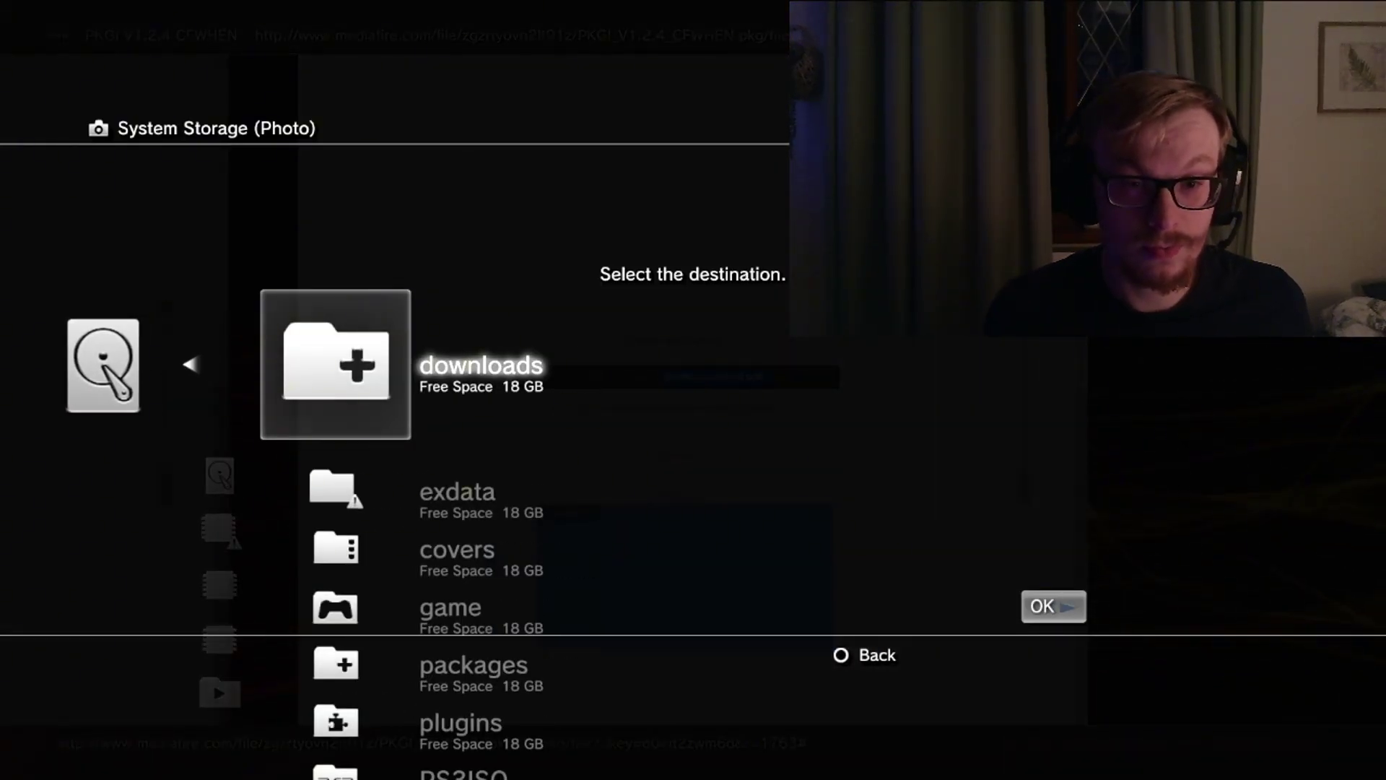
{"action": "key", "text": "Down"}
{"action": "key", "text": "Down"}
{"action": "key", "text": "Down"}
{"action": "key", "text": "Down"}
{"action": "key", "text": "Return"}
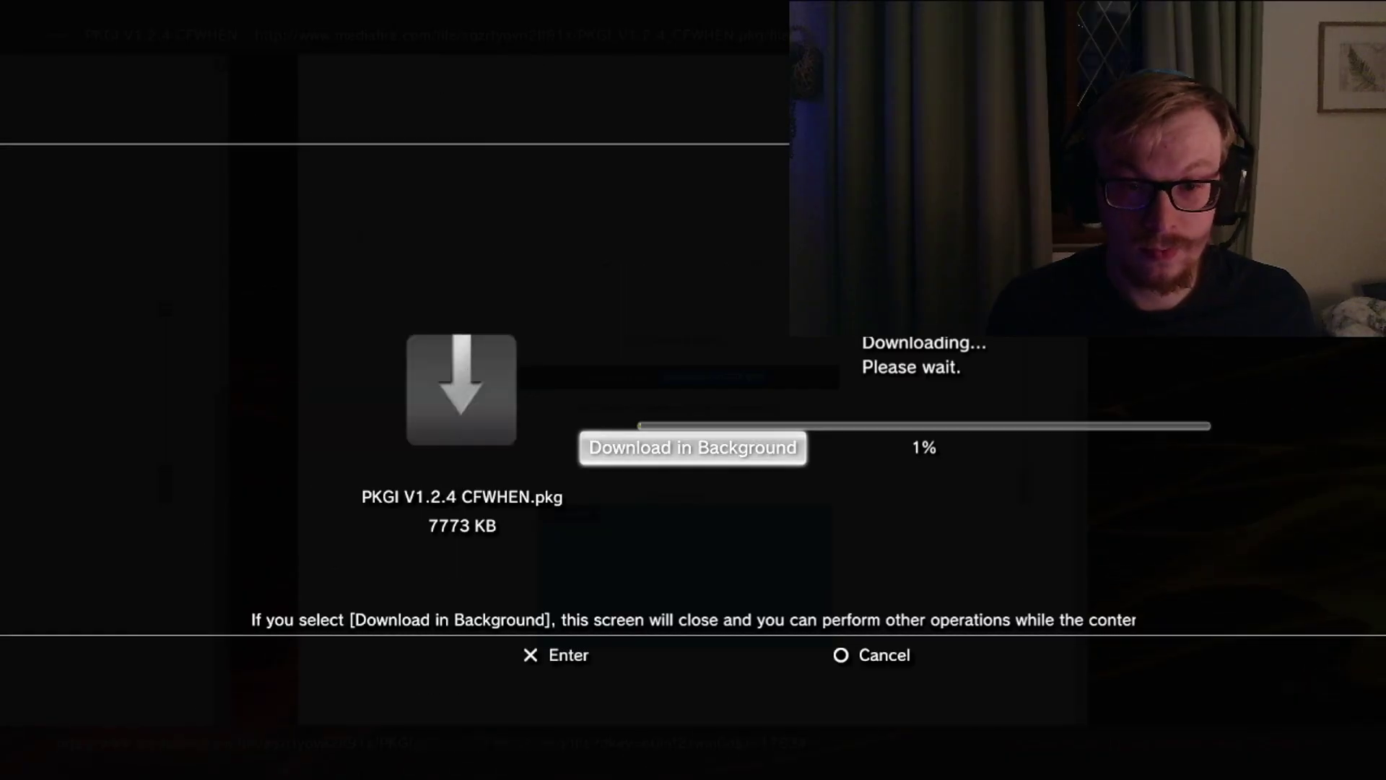